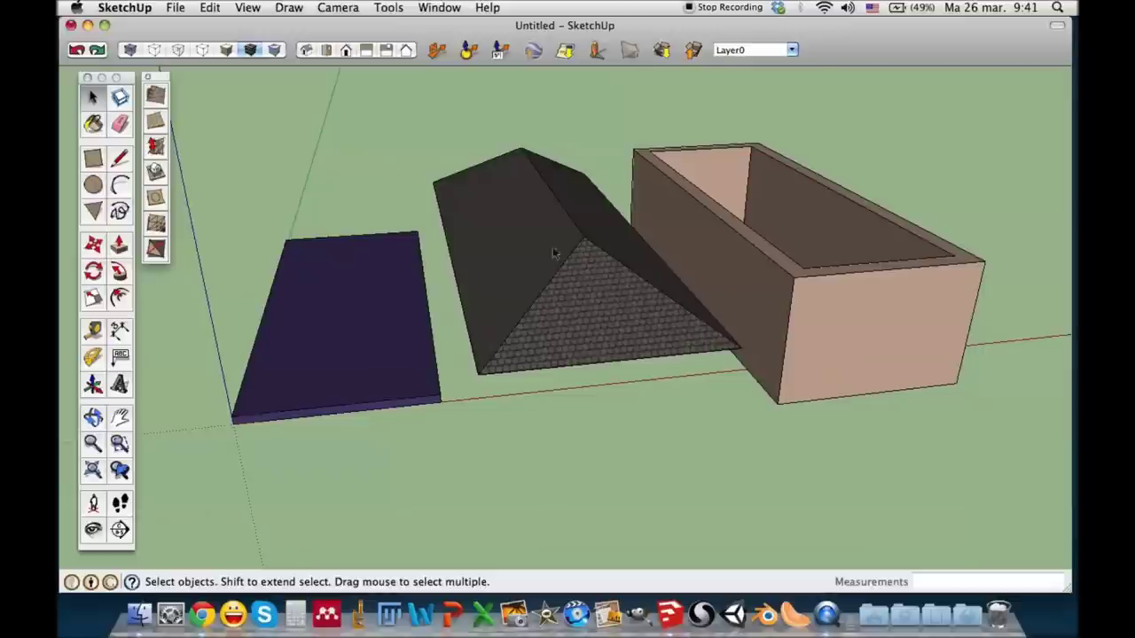
Step: Orbit around the slab, roof and box, then pick the open-topped wall box to move
{"action": "mouse_move", "coordinate": [708, 320]}
{"action": "middle_mouse_down"}
{"action": "mouse_move", "coordinate": [499, 236]}
{"action": "mouse_move", "coordinate": [514, 223]}
{"action": "mouse_move", "coordinate": [636, 223]}
{"action": "mouse_move", "coordinate": [749, 251]}
{"action": "mouse_move", "coordinate": [790, 275]}
{"action": "mouse_move", "coordinate": [684, 284]}
{"action": "mouse_move", "coordinate": [581, 273]}
{"action": "mouse_move", "coordinate": [552, 254]}
{"action": "mouse_move", "coordinate": [643, 257]}
{"action": "middle_mouse_up"}
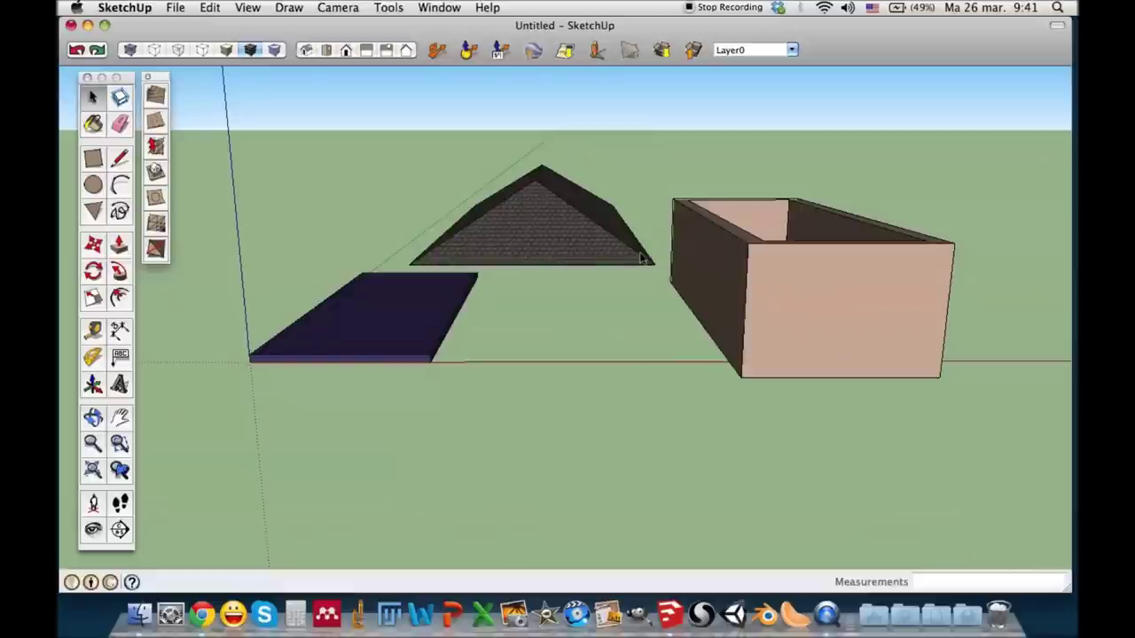
{"action": "mouse_move", "coordinate": [375, 269]}
{"action": "middle_mouse_down"}
{"action": "mouse_move", "coordinate": [486, 292]}
{"action": "mouse_move", "coordinate": [470, 298]}
{"action": "middle_mouse_up"}
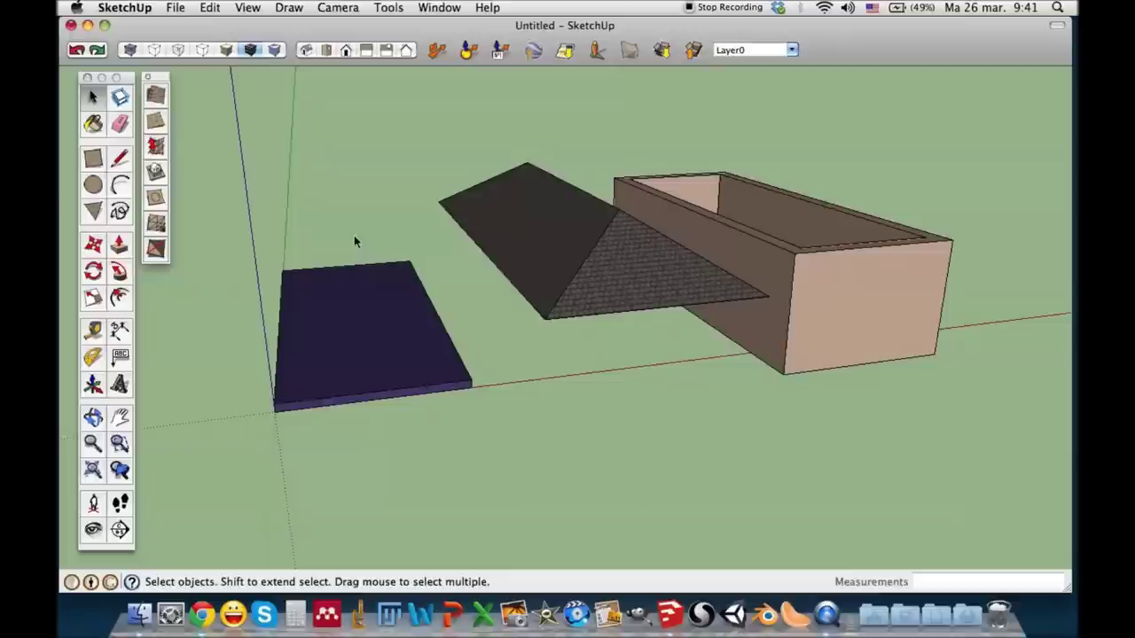
{"action": "middle_click_drag", "start_coordinate": [930, 272], "coordinate": [874, 287]}
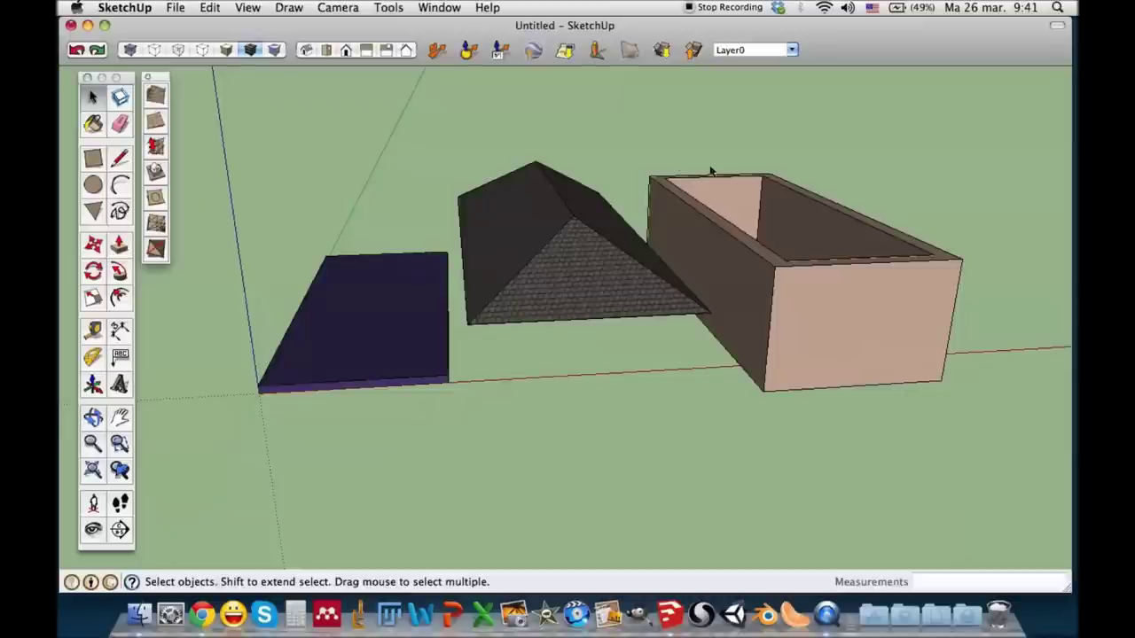
{"action": "middle_click_drag", "start_coordinate": [911, 226], "coordinate": [847, 233]}
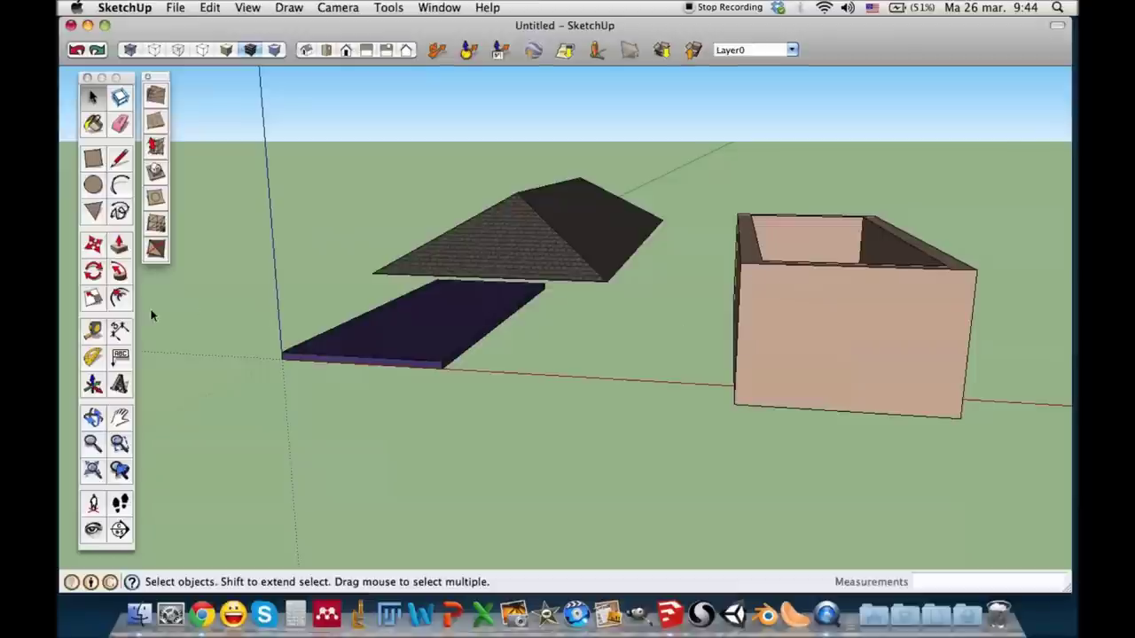
{"action": "left_click", "coordinate": [938, 294]}
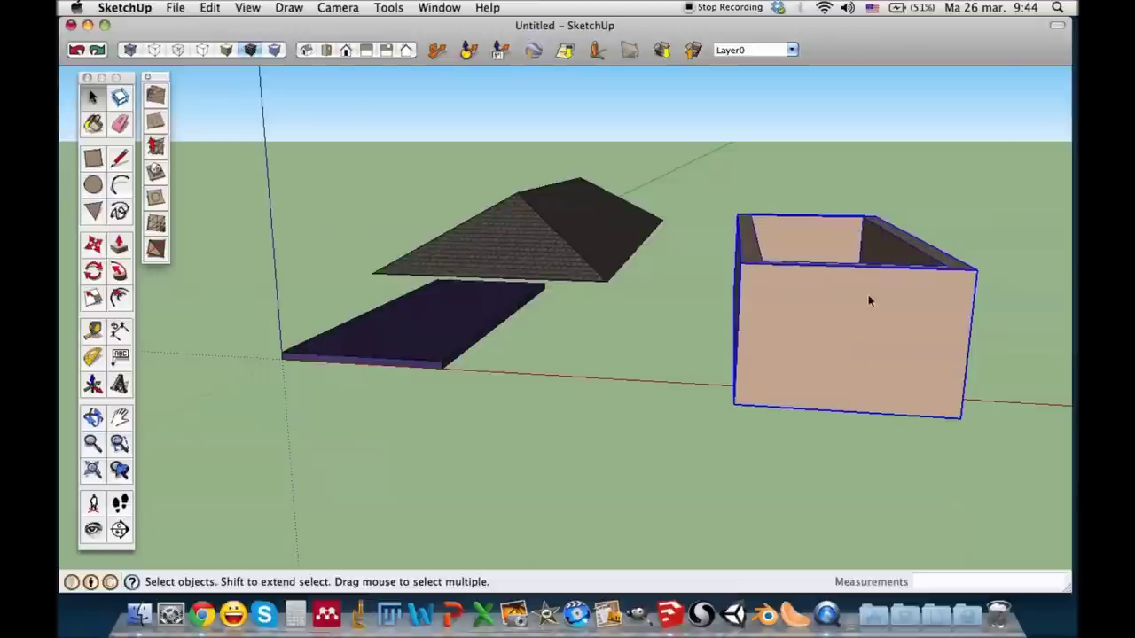
{"action": "key", "text": "m"}
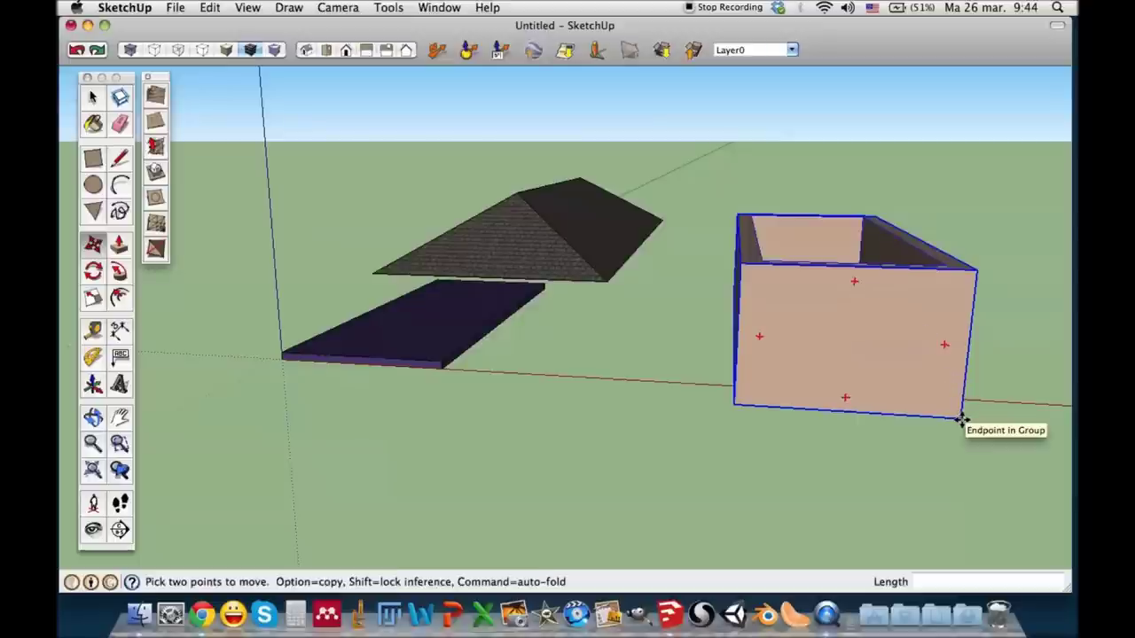
{"action": "middle_click_drag", "start_coordinate": [962, 419], "coordinate": [884, 426]}
{"action": "scroll", "coordinate": [805, 418], "scroll_direction": "up", "scroll_amount": 3}
{"action": "scroll", "coordinate": [805, 479], "scroll_direction": "up", "scroll_amount": 3}
{"action": "scroll", "coordinate": [812, 485], "scroll_direction": "up", "scroll_amount": 3}
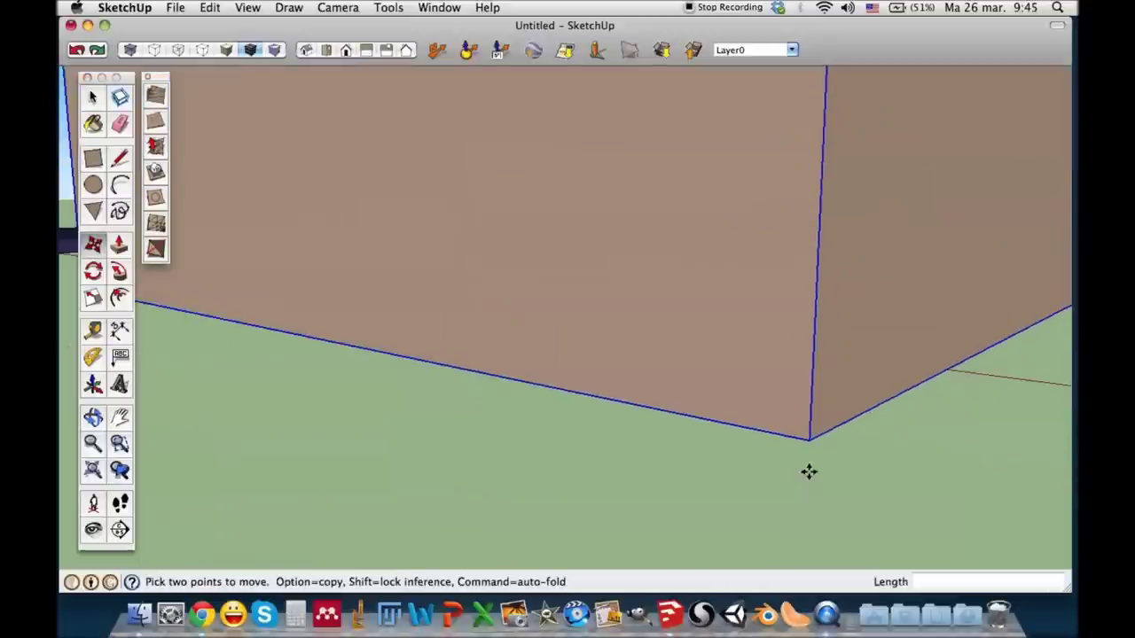
Step: Snap the wall box's bottom corner onto the slab's corner, then select the hip roof
{"action": "left_click", "coordinate": [808, 439]}
{"action": "scroll", "coordinate": [695, 411], "scroll_direction": "down", "scroll_amount": 3}
{"action": "scroll", "coordinate": [686, 406], "scroll_direction": "down", "scroll_amount": 3}
{"action": "mouse_move", "coordinate": [684, 405]}
{"action": "middle_mouse_down"}
{"action": "mouse_move", "coordinate": [760, 418]}
{"action": "mouse_move", "coordinate": [609, 366]}
{"action": "middle_mouse_up"}
{"action": "mouse_move", "coordinate": [299, 245]}
{"action": "middle_mouse_down"}
{"action": "mouse_move", "coordinate": [545, 329]}
{"action": "mouse_move", "coordinate": [393, 291]}
{"action": "mouse_move", "coordinate": [266, 279]}
{"action": "mouse_move", "coordinate": [523, 312]}
{"action": "middle_mouse_up"}
{"action": "scroll", "coordinate": [266, 279], "scroll_direction": "up", "scroll_amount": 2}
{"action": "scroll", "coordinate": [266, 282], "scroll_direction": "up", "scroll_amount": 2}
{"action": "scroll", "coordinate": [536, 307], "scroll_direction": "up", "scroll_amount": 2}
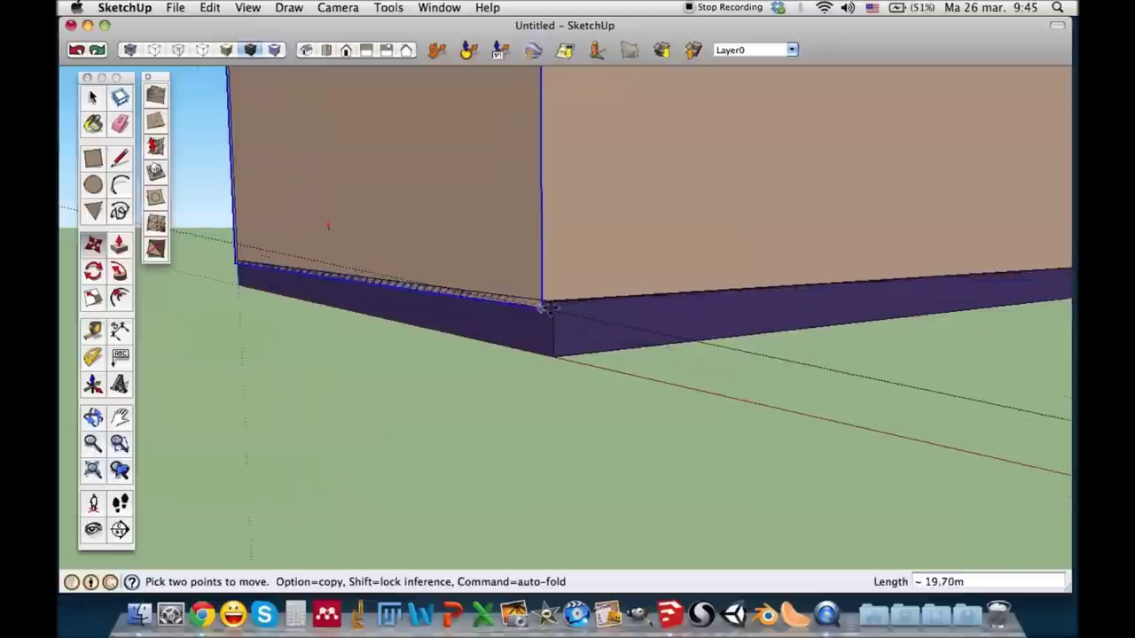
{"action": "scroll", "coordinate": [552, 299], "scroll_direction": "up", "scroll_amount": 2}
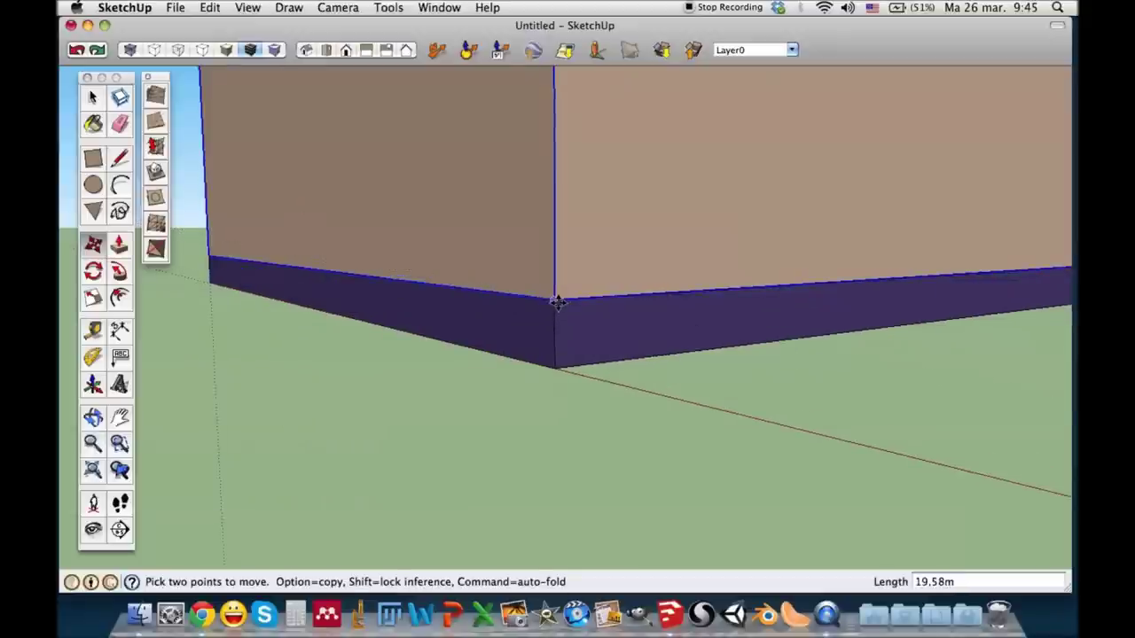
{"action": "scroll", "coordinate": [553, 302], "scroll_direction": "down", "scroll_amount": 2}
{"action": "scroll", "coordinate": [555, 299], "scroll_direction": "down", "scroll_amount": 2}
{"action": "scroll", "coordinate": [557, 293], "scroll_direction": "down", "scroll_amount": 2}
{"action": "middle_click_drag", "start_coordinate": [557, 289], "coordinate": [760, 431]}
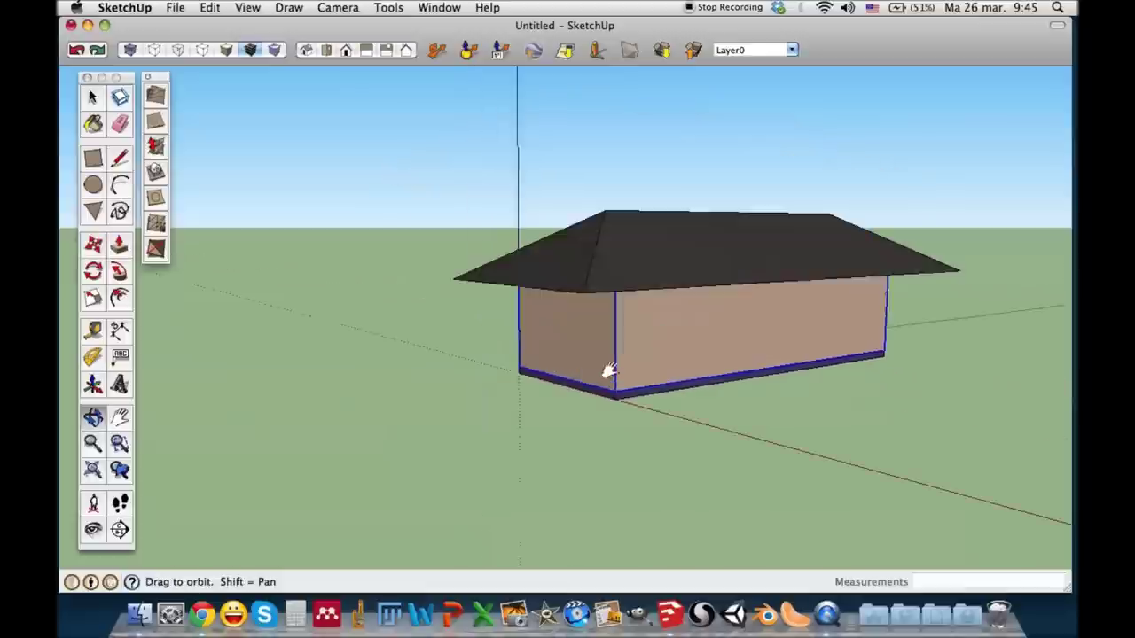
{"action": "key", "text": "space"}
{"action": "left_click", "coordinate": [817, 369]}
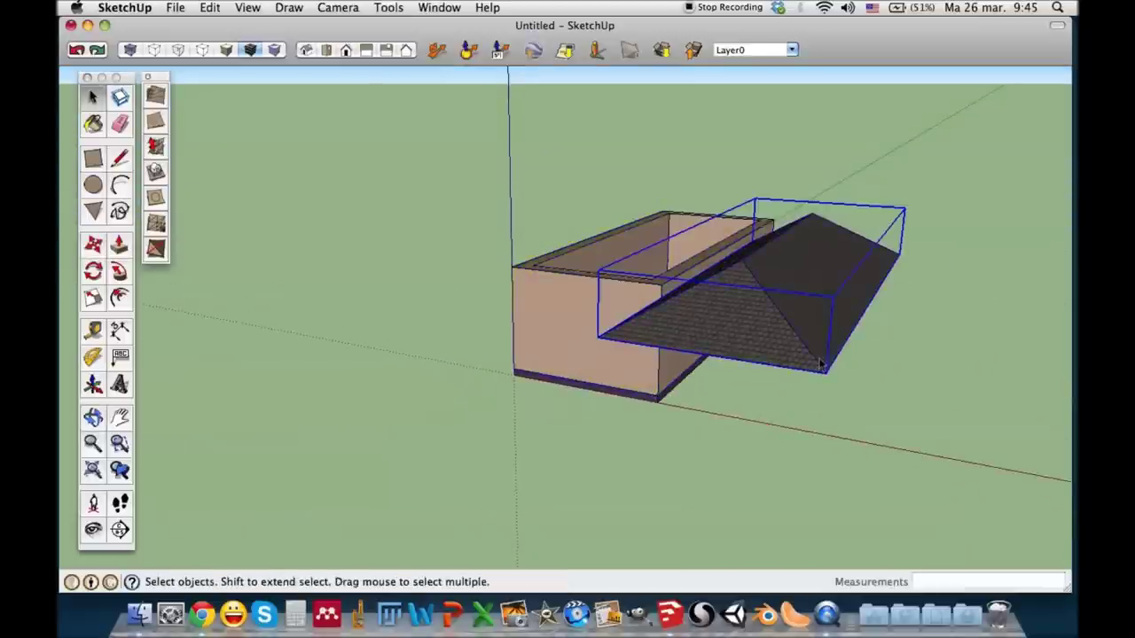
Step: Move the hip roof by its bottom corner onto the top corner of the walls
{"action": "key", "text": "m"}
{"action": "left_click", "coordinate": [824, 370]}
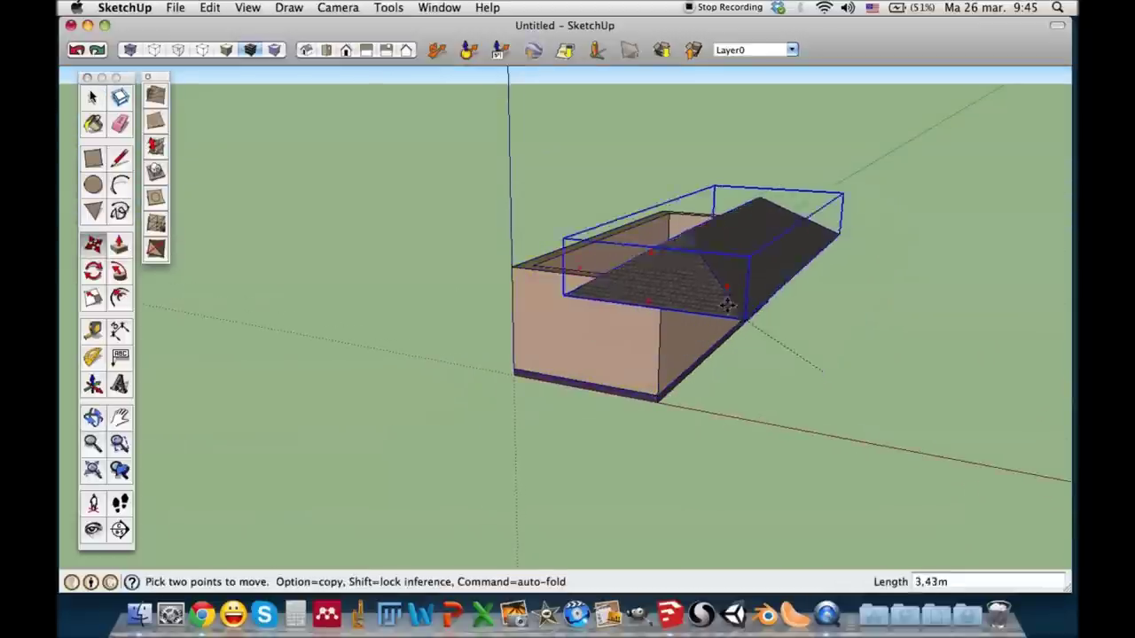
{"action": "scroll", "coordinate": [679, 264], "scroll_direction": "up", "scroll_amount": 3}
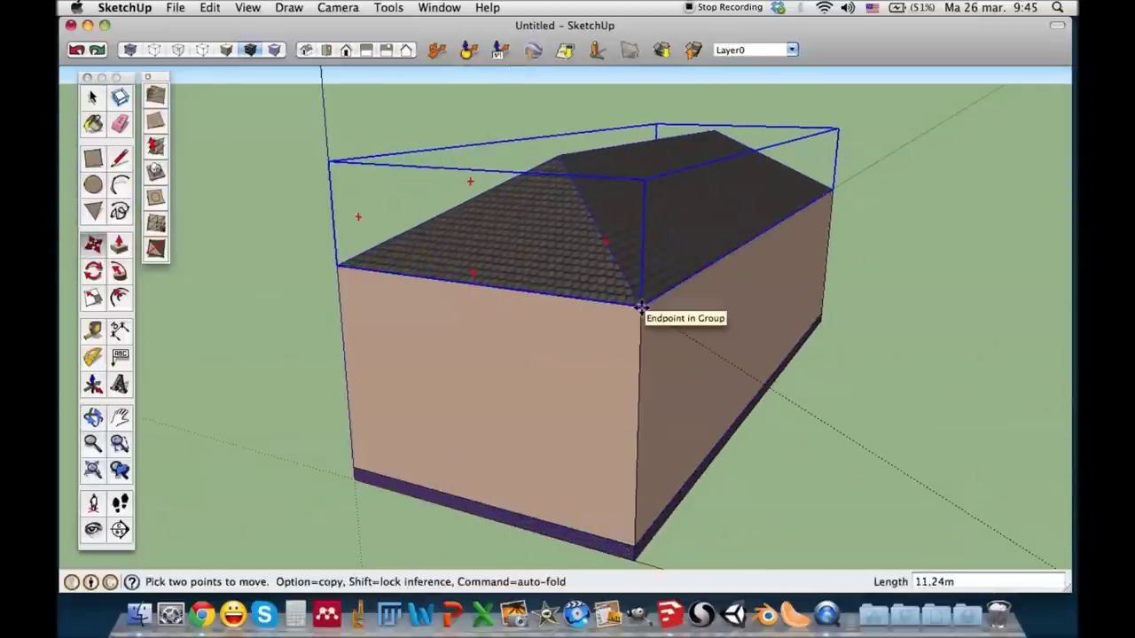
{"action": "scroll", "coordinate": [737, 300], "scroll_direction": "down", "scroll_amount": 3}
{"action": "key", "text": "space"}
{"action": "left_click", "coordinate": [826, 329]}
{"action": "key", "text": "o"}
{"action": "left_click_drag", "start_coordinate": [855, 296], "coordinate": [922, 357]}
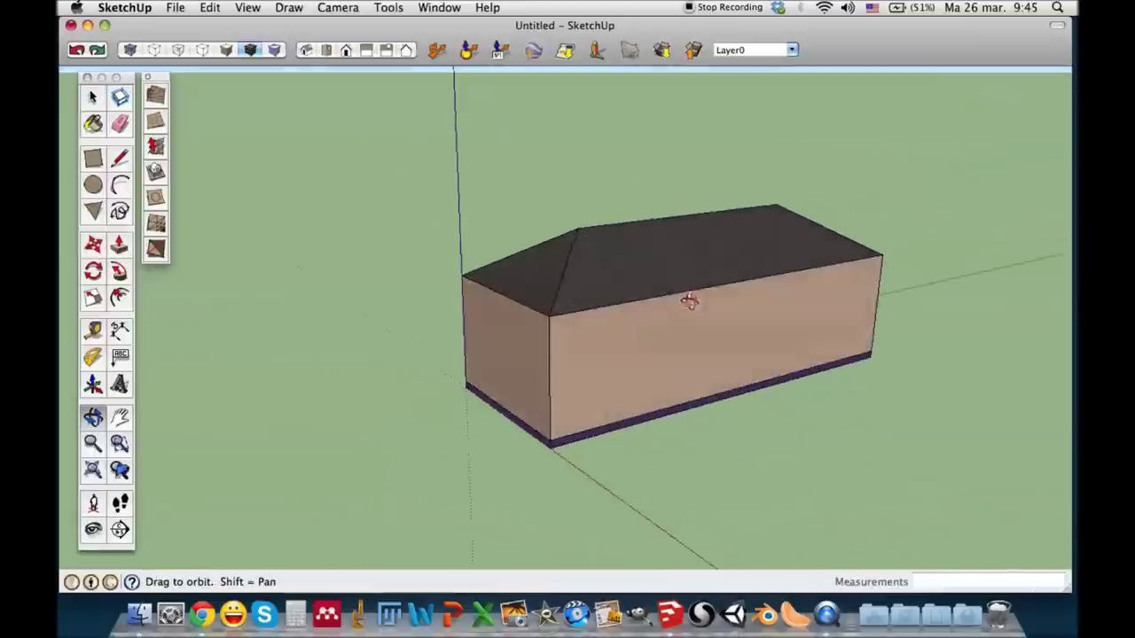
{"action": "key", "text": "space"}
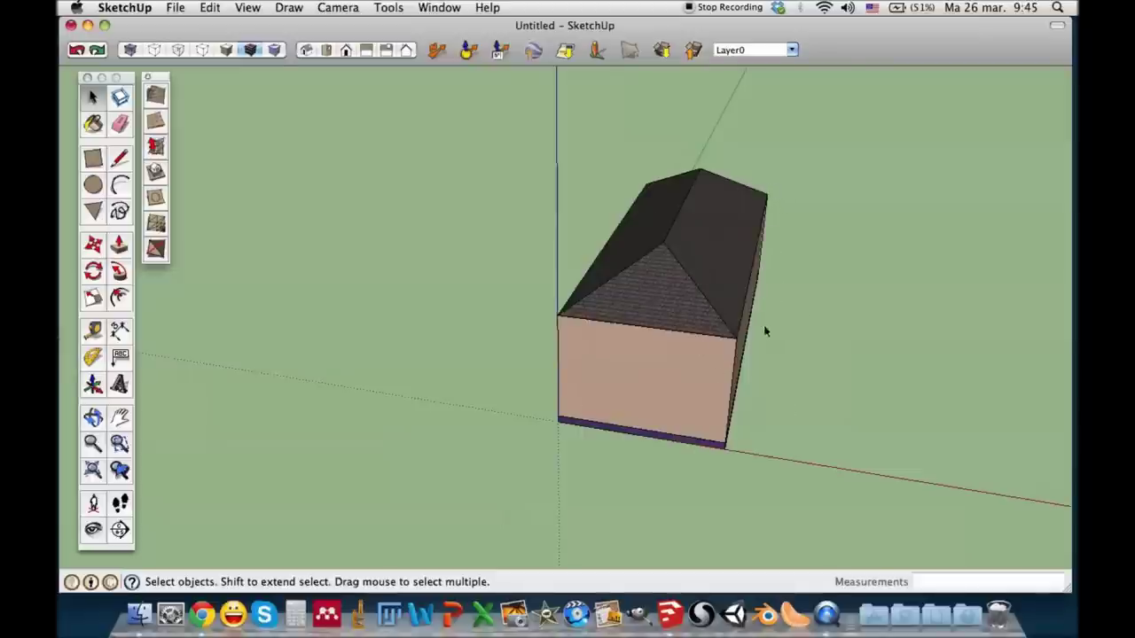
Step: Inspect the assembled house from its end, then bring up the Window menu
{"action": "mouse_move", "coordinate": [755, 337]}
{"action": "middle_mouse_down"}
{"action": "mouse_move", "coordinate": [611, 292]}
{"action": "mouse_move", "coordinate": [702, 306]}
{"action": "middle_mouse_up"}
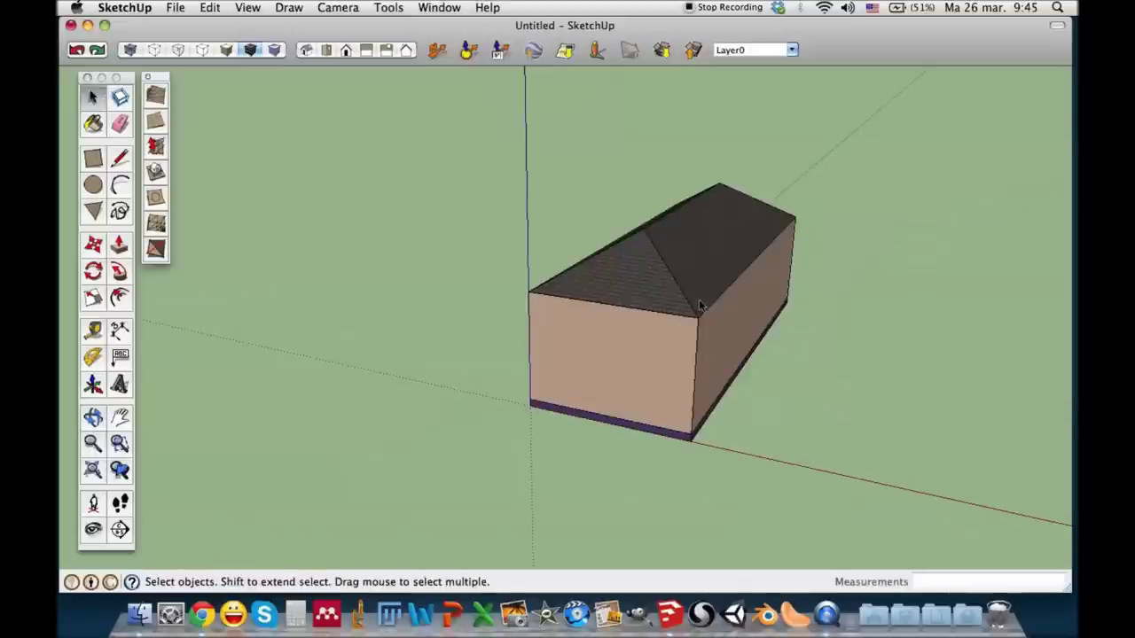
{"action": "left_click", "coordinate": [708, 335]}
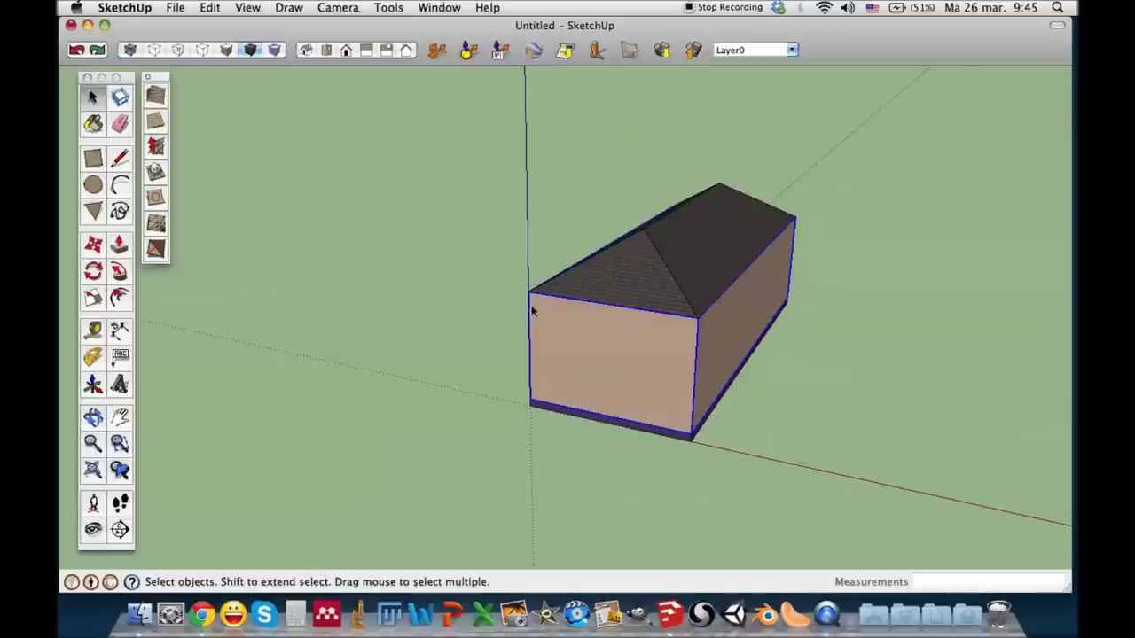
{"action": "left_click", "coordinate": [796, 374]}
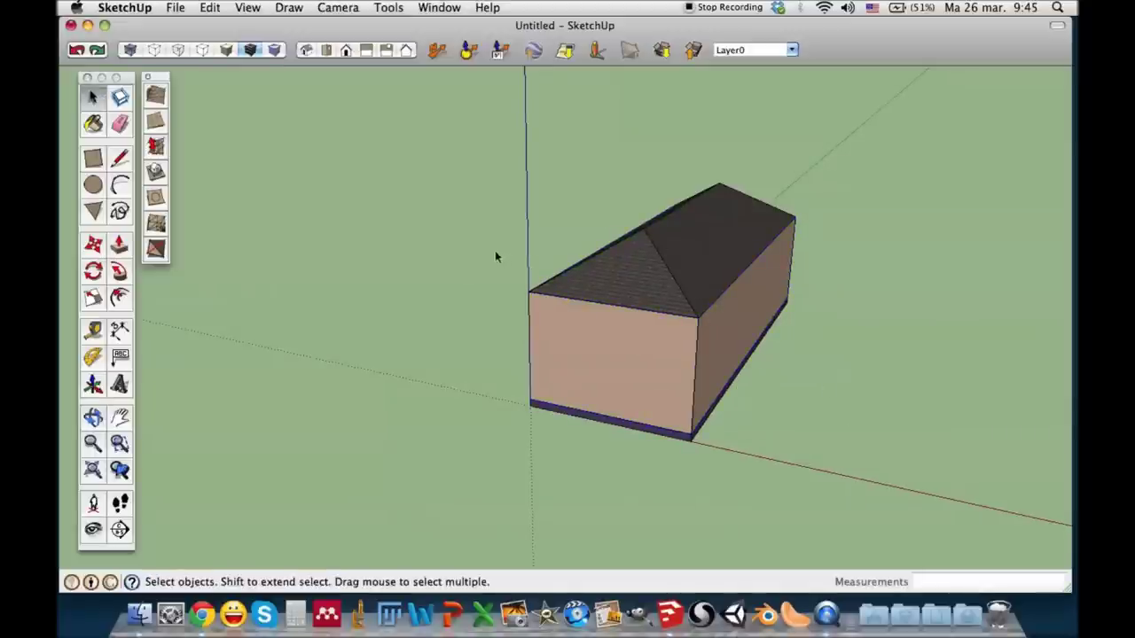
{"action": "mouse_move", "coordinate": [467, 257]}
{"action": "middle_mouse_down"}
{"action": "mouse_move", "coordinate": [527, 275]}
{"action": "mouse_move", "coordinate": [453, 260]}
{"action": "middle_mouse_up"}
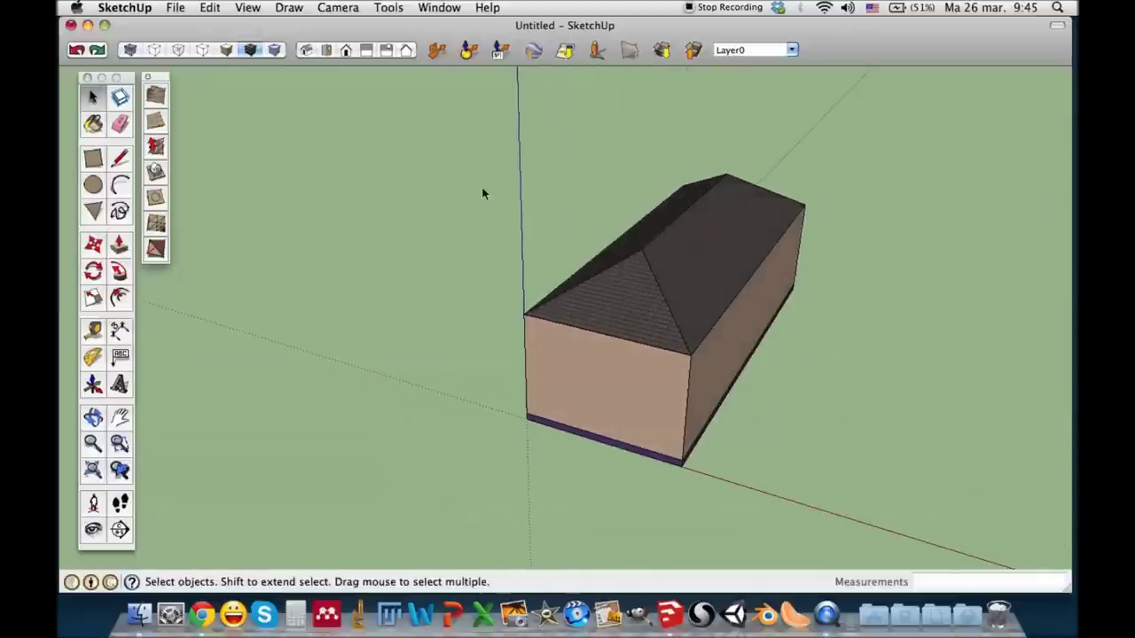
{"action": "left_click", "coordinate": [439, 8]}
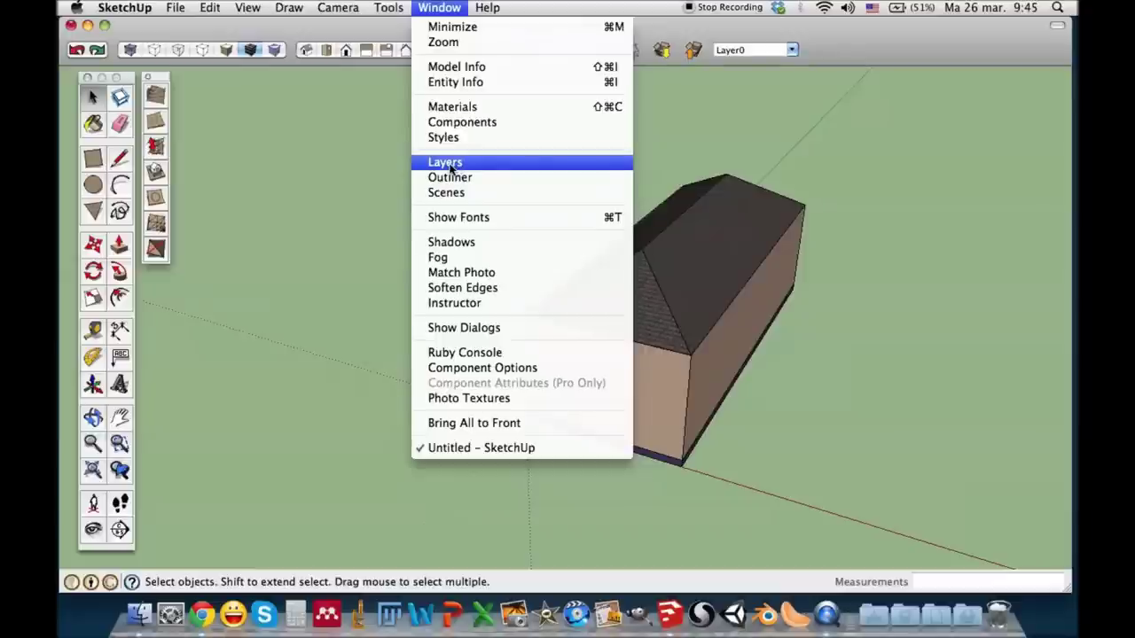
Step: Show the Layers panel from the Window menu, shift it slightly left and make it taller
{"action": "left_click", "coordinate": [451, 164]}
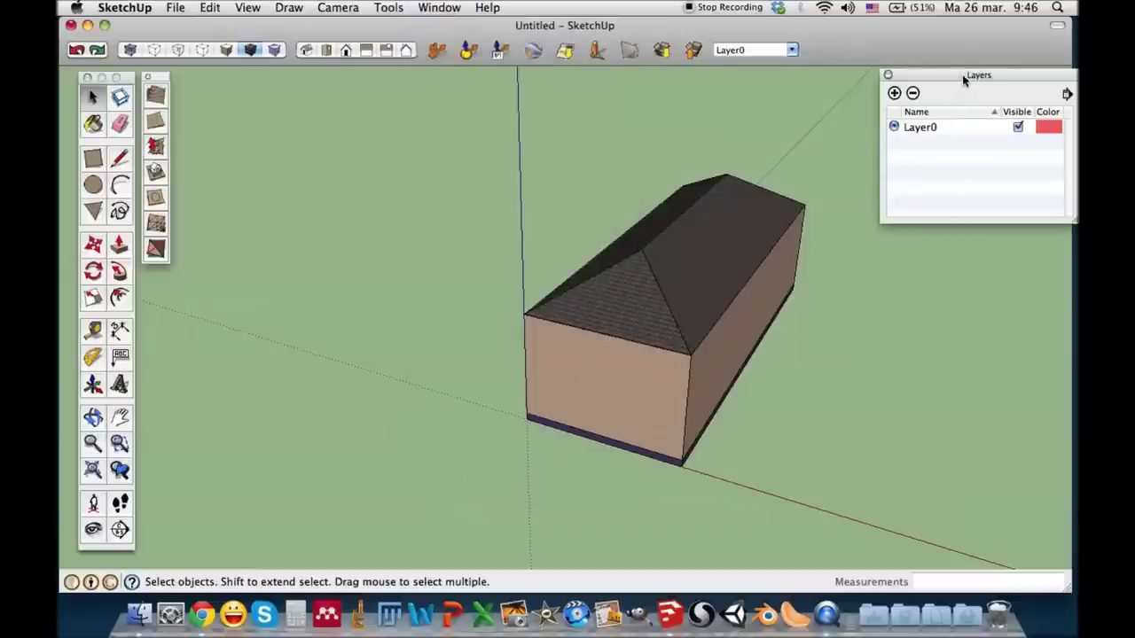
{"action": "mouse_move", "coordinate": [950, 82]}
{"action": "left_mouse_down"}
{"action": "mouse_move", "coordinate": [926, 82]}
{"action": "mouse_move", "coordinate": [943, 82]}
{"action": "left_mouse_up"}
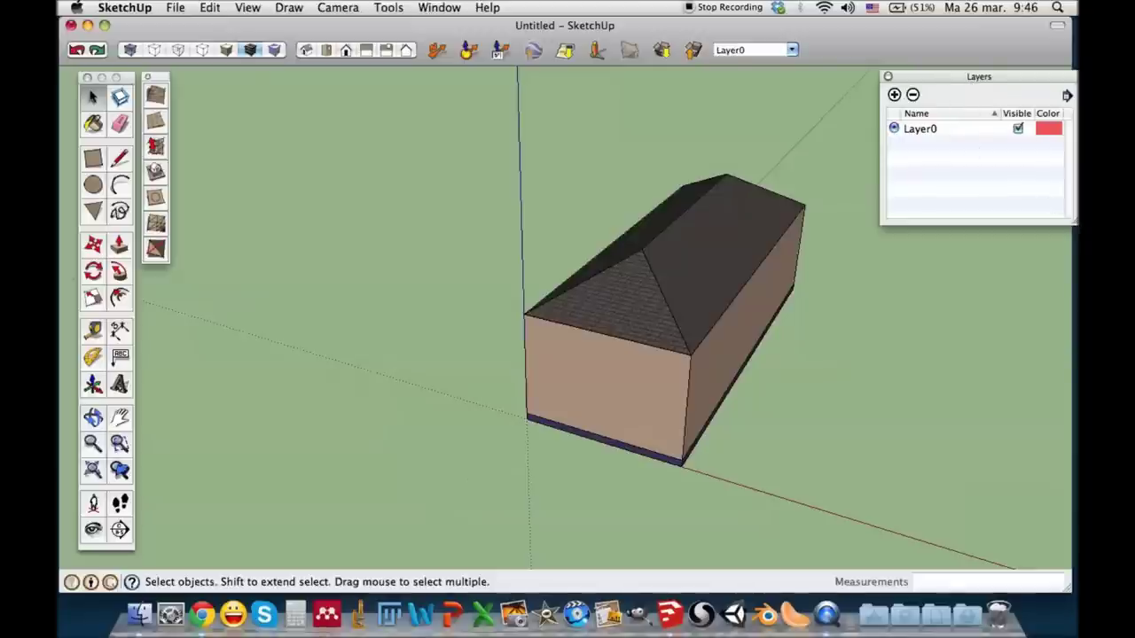
{"action": "left_click_drag", "start_coordinate": [1076, 227], "coordinate": [1074, 245]}
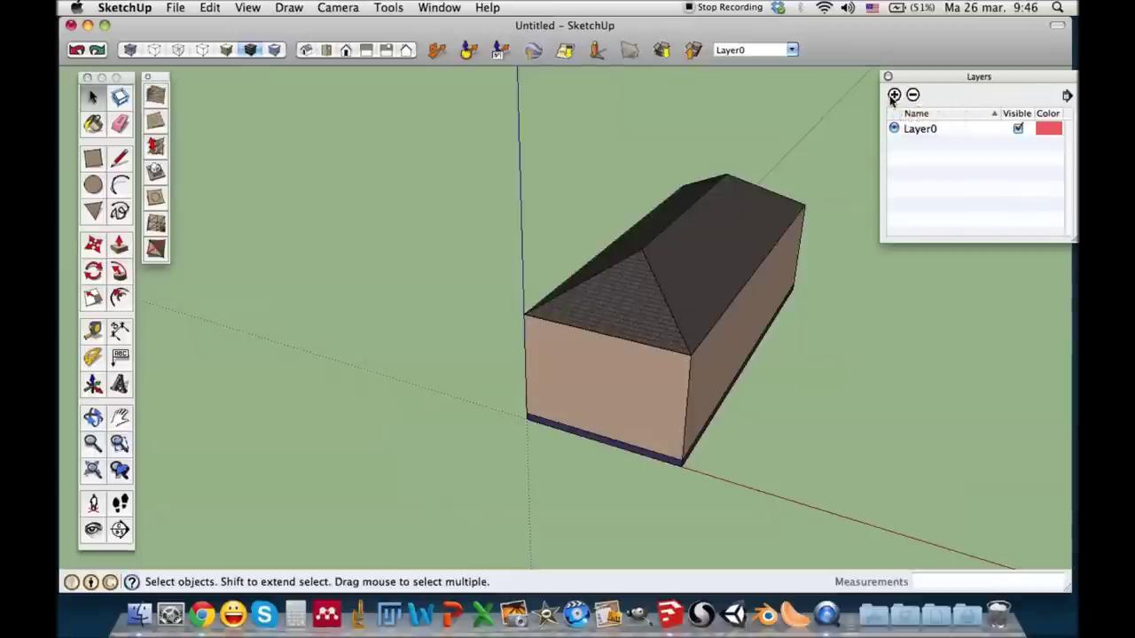
Step: Add three new layers named soclu, perete and acoperis
{"action": "left_click", "coordinate": [894, 94]}
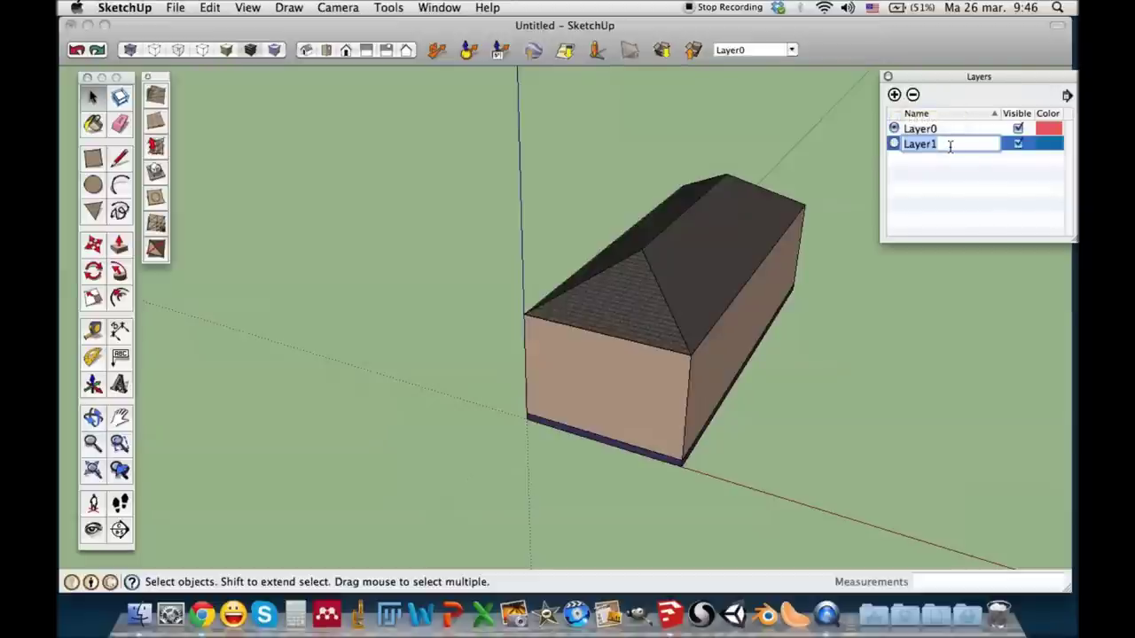
{"action": "type", "text": "soclu"}
{"action": "left_click", "coordinate": [956, 181]}
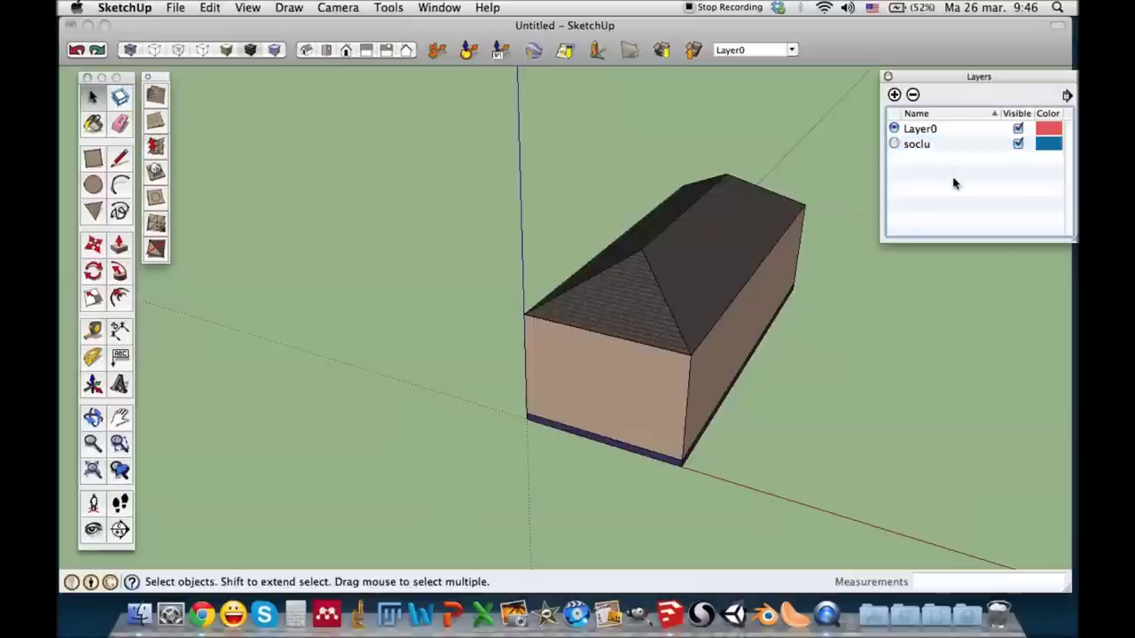
{"action": "left_click", "coordinate": [894, 95]}
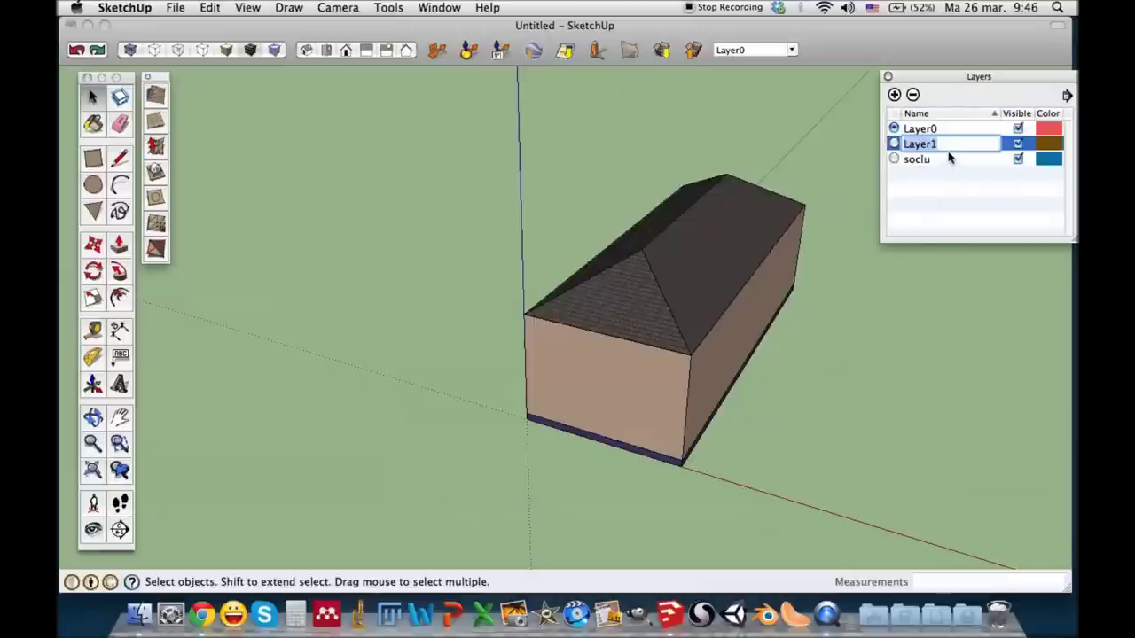
{"action": "type", "text": "perete"}
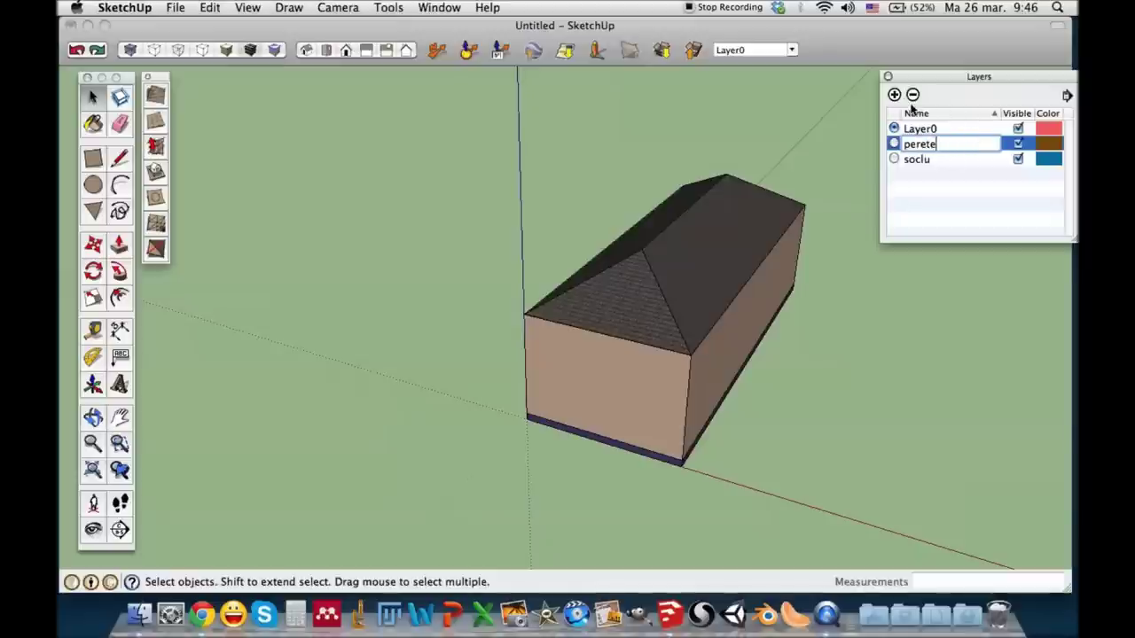
{"action": "left_click", "coordinate": [894, 94]}
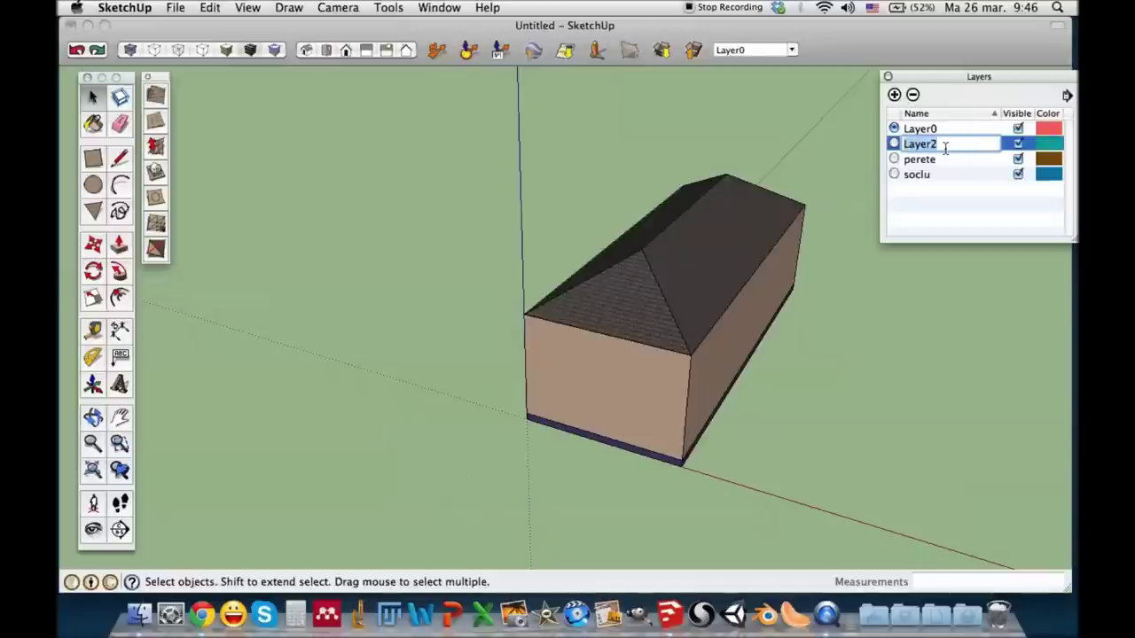
{"action": "type", "text": "acoperis"}
{"action": "left_click", "coordinate": [943, 197]}
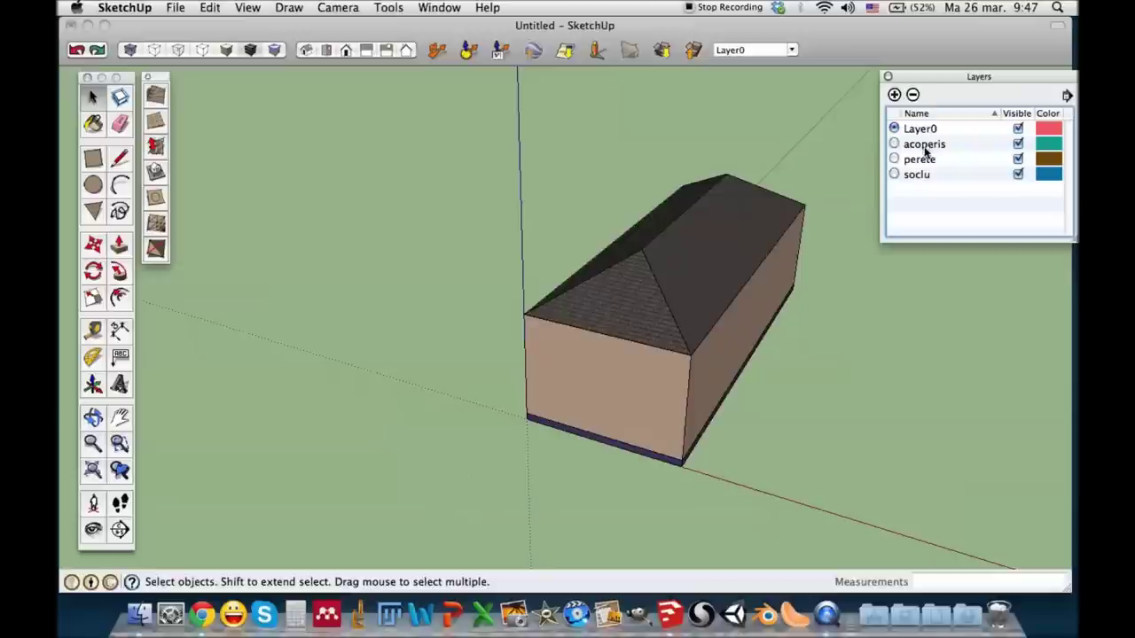
Step: Show Entity Info for the roof group, docked to the Layers panel, and assign it to layer acoperis
{"action": "middle_click_drag", "start_coordinate": [488, 239], "coordinate": [628, 233]}
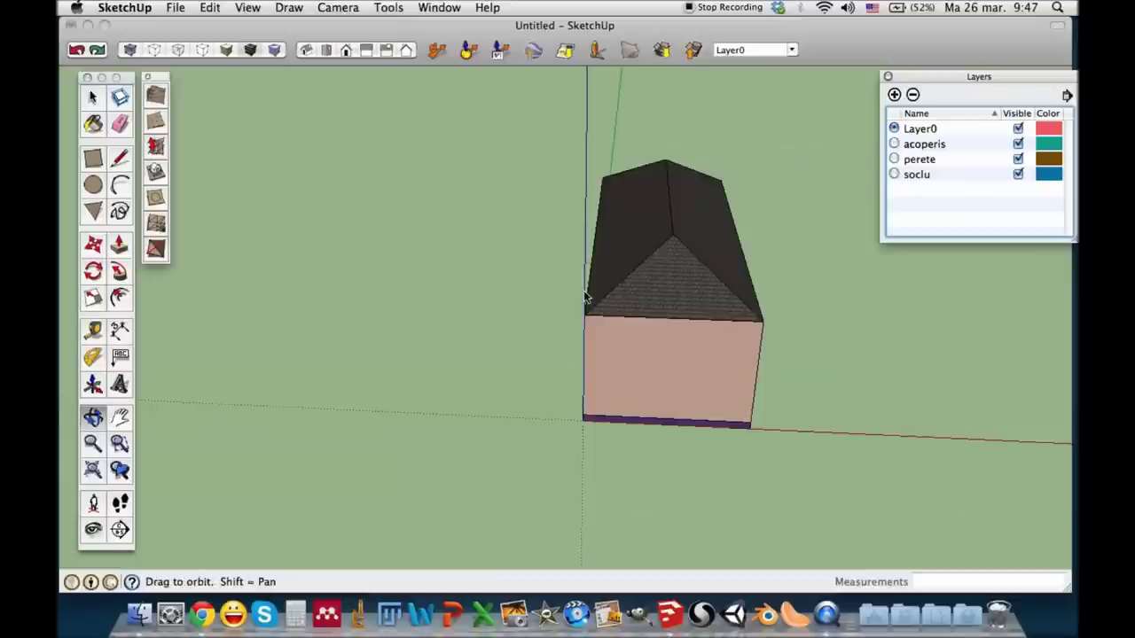
{"action": "middle_click_drag", "start_coordinate": [587, 296], "coordinate": [660, 280]}
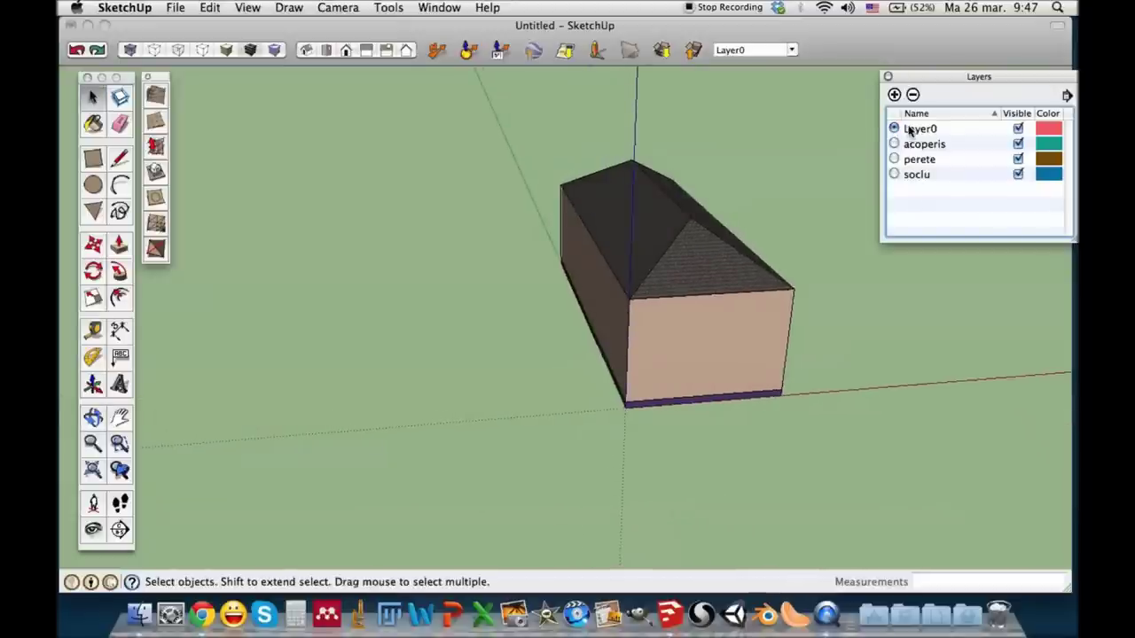
{"action": "scroll", "coordinate": [705, 210], "scroll_direction": "up", "scroll_amount": 2}
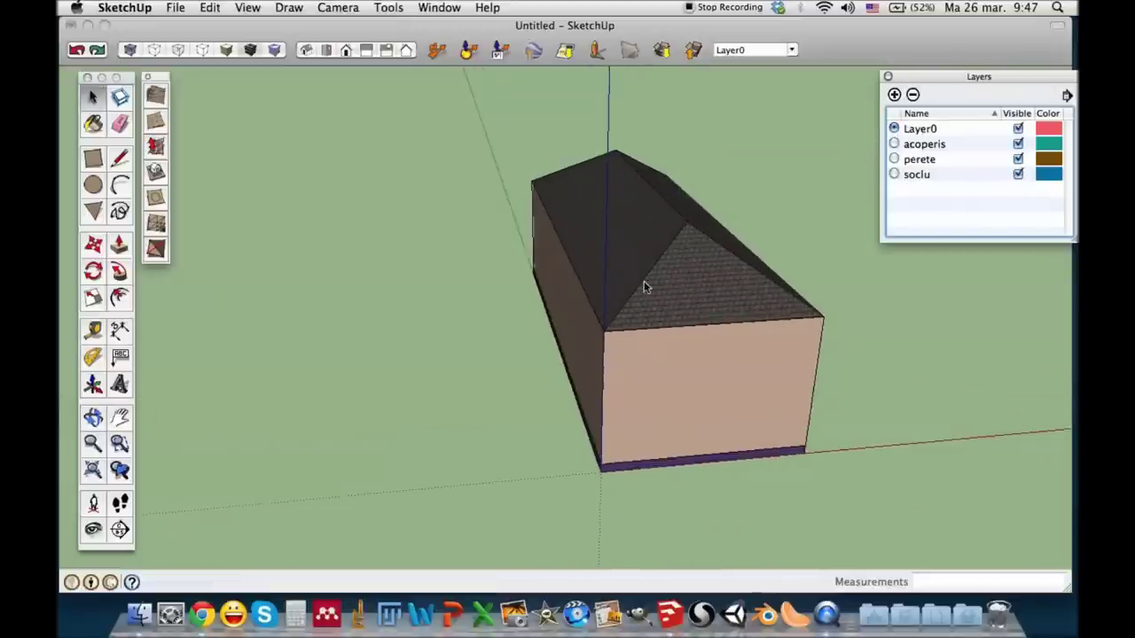
{"action": "scroll", "coordinate": [682, 277], "scroll_direction": "up", "scroll_amount": 2}
{"action": "left_click", "coordinate": [703, 275]}
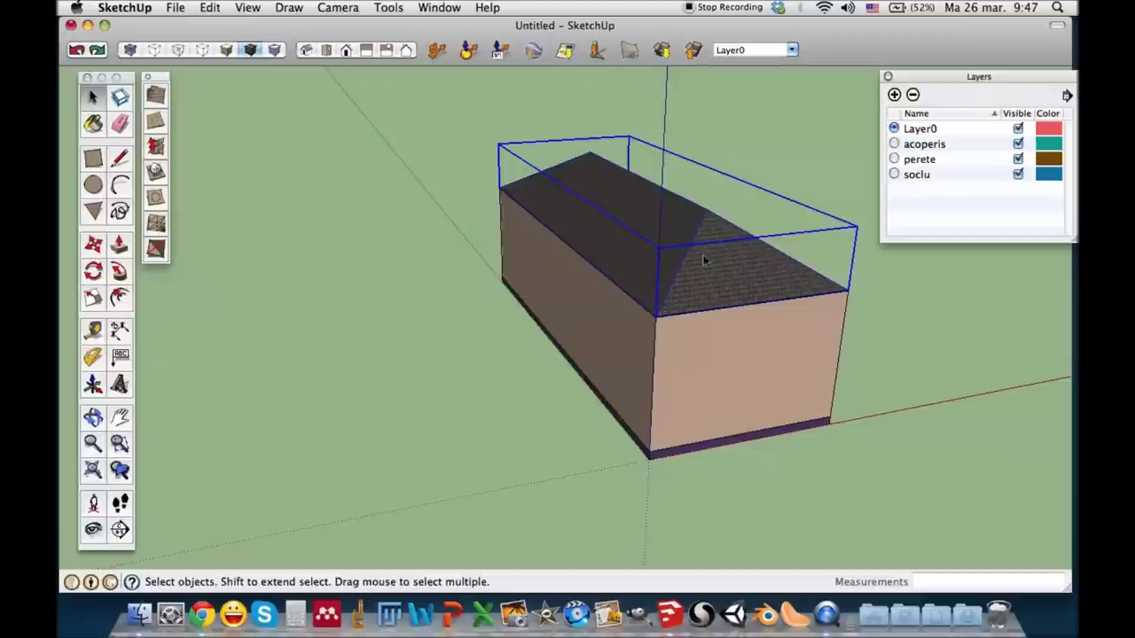
{"action": "right_click", "coordinate": [705, 259]}
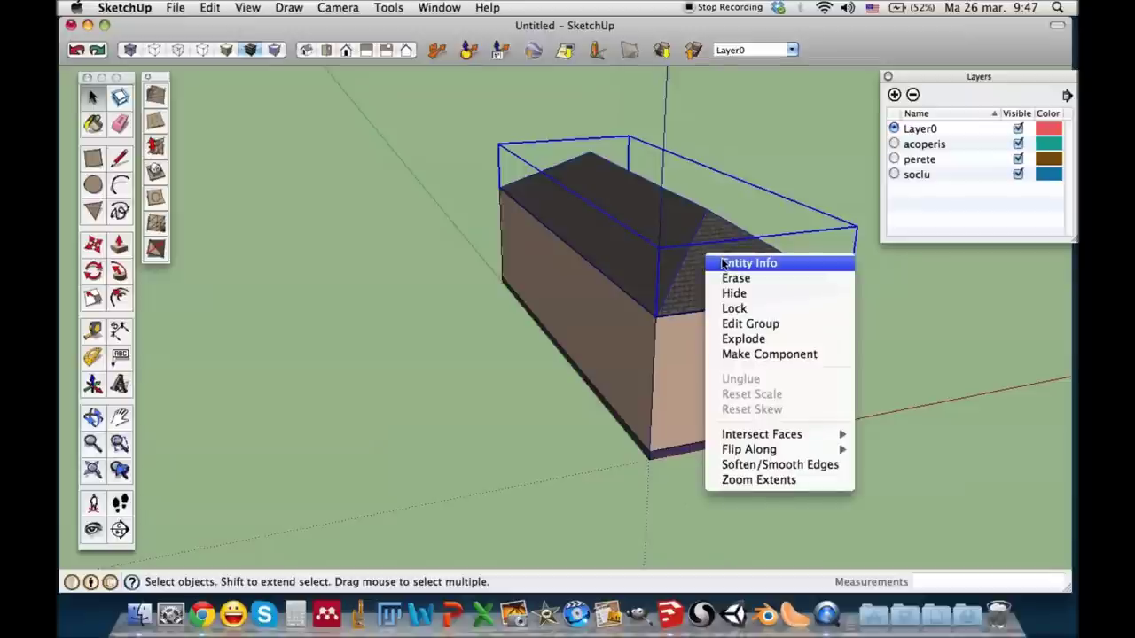
{"action": "left_click", "coordinate": [723, 263]}
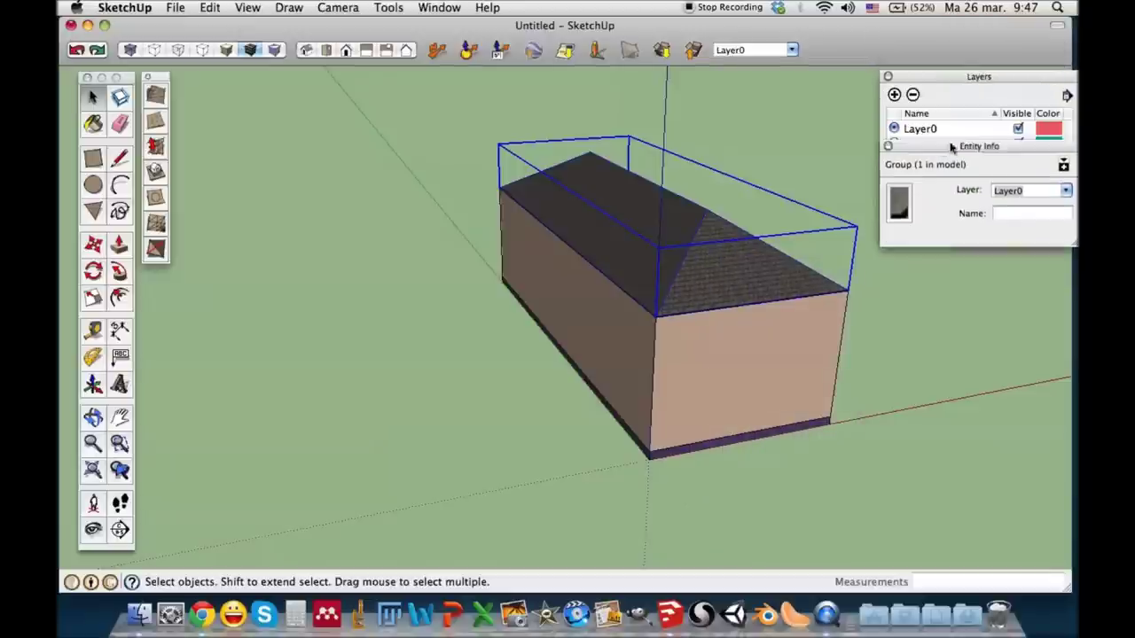
{"action": "left_click_drag", "start_coordinate": [941, 24], "coordinate": [962, 250]}
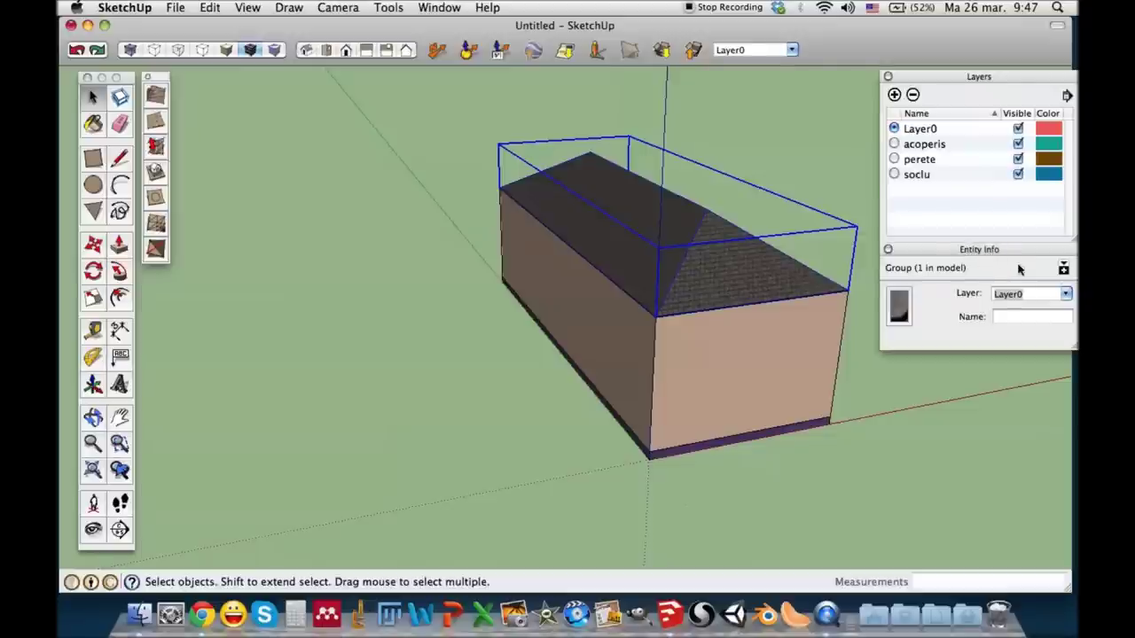
{"action": "left_click", "coordinate": [1066, 295]}
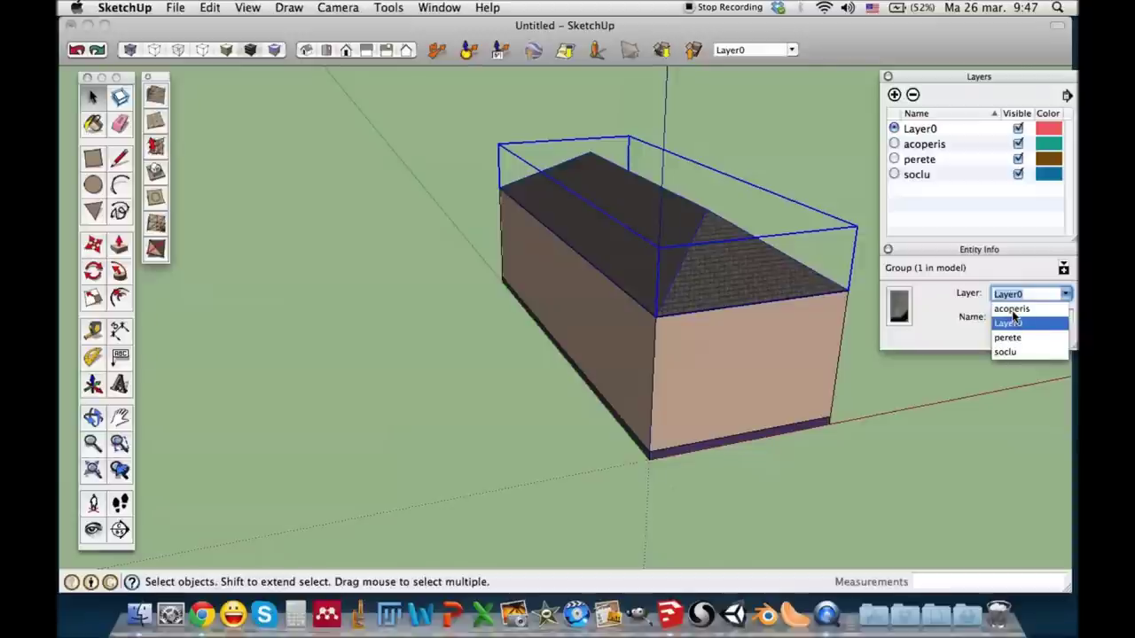
{"action": "left_click", "coordinate": [1011, 309]}
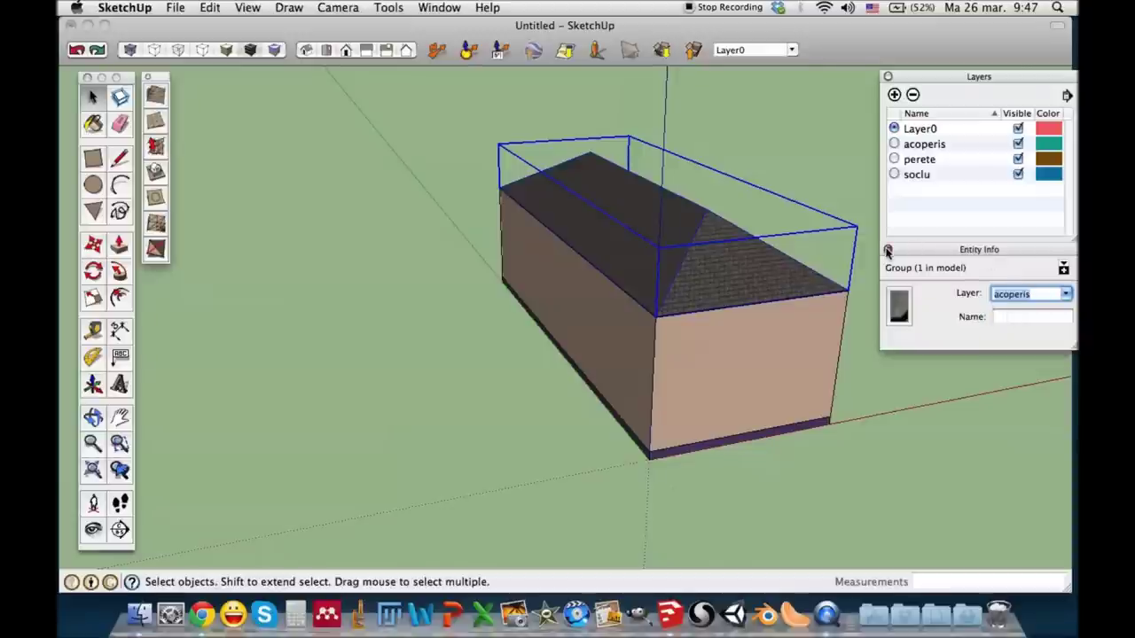
Step: Put the walls group on layer perete and the slab group on layer soclu
{"action": "left_click", "coordinate": [697, 381]}
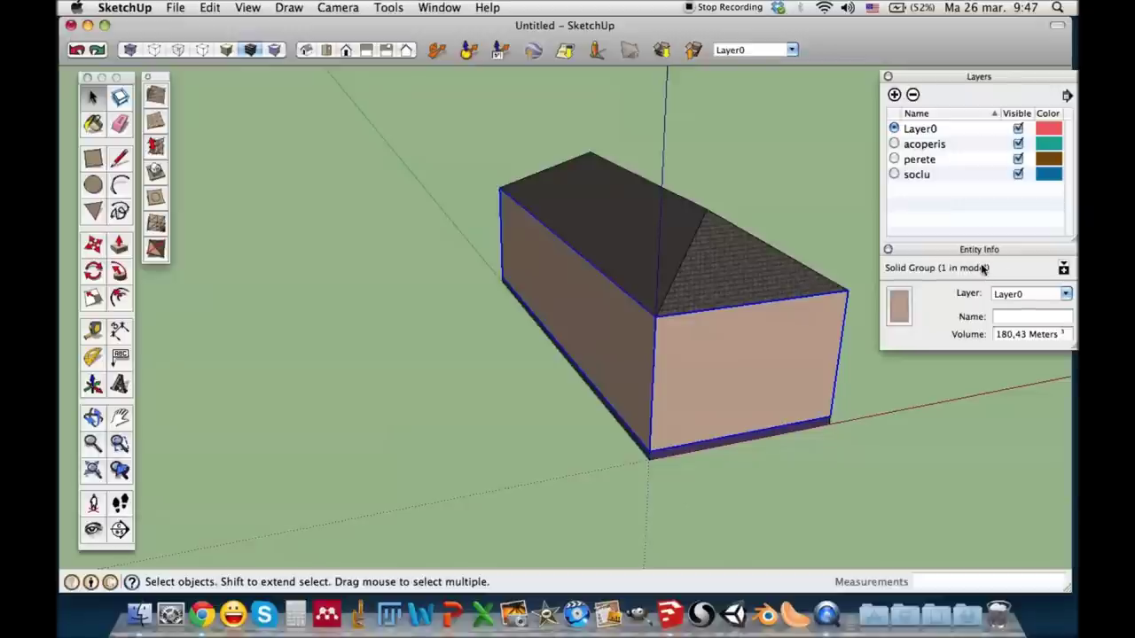
{"action": "left_click", "coordinate": [1065, 295]}
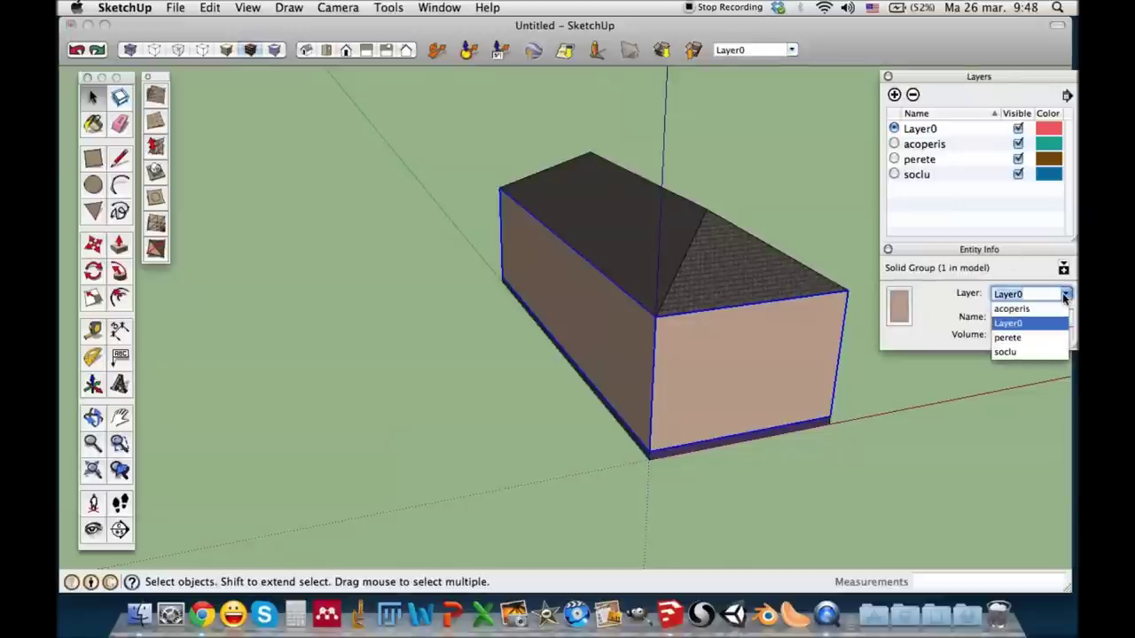
{"action": "left_click", "coordinate": [1026, 337]}
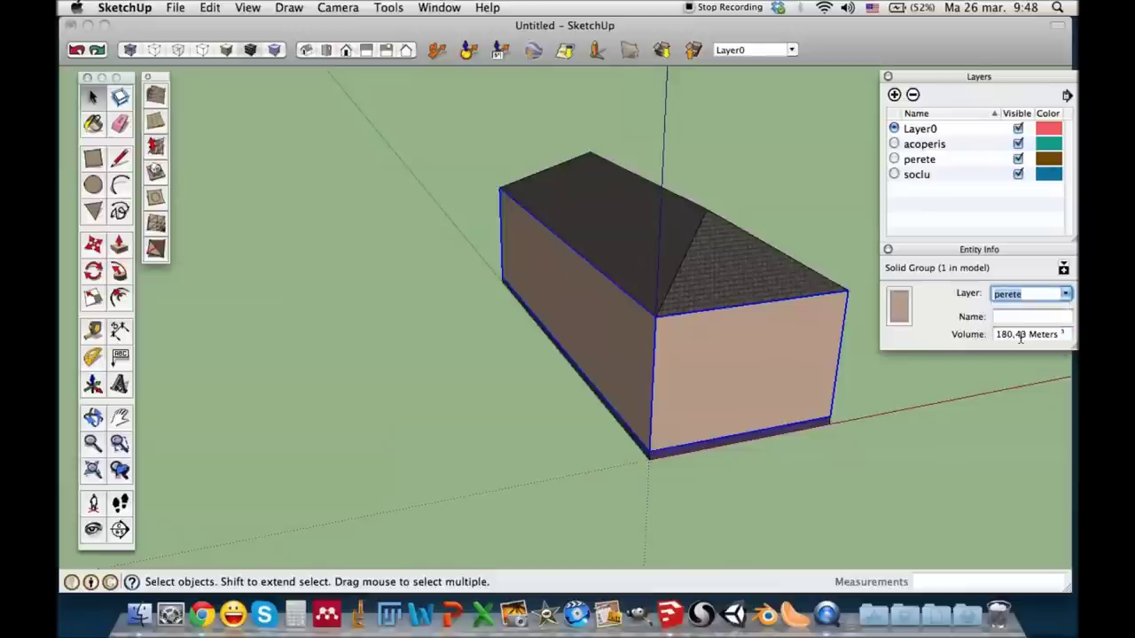
{"action": "left_click", "coordinate": [657, 461]}
{"action": "left_click", "coordinate": [657, 460]}
{"action": "left_click", "coordinate": [1048, 296]}
{"action": "left_click", "coordinate": [1048, 295]}
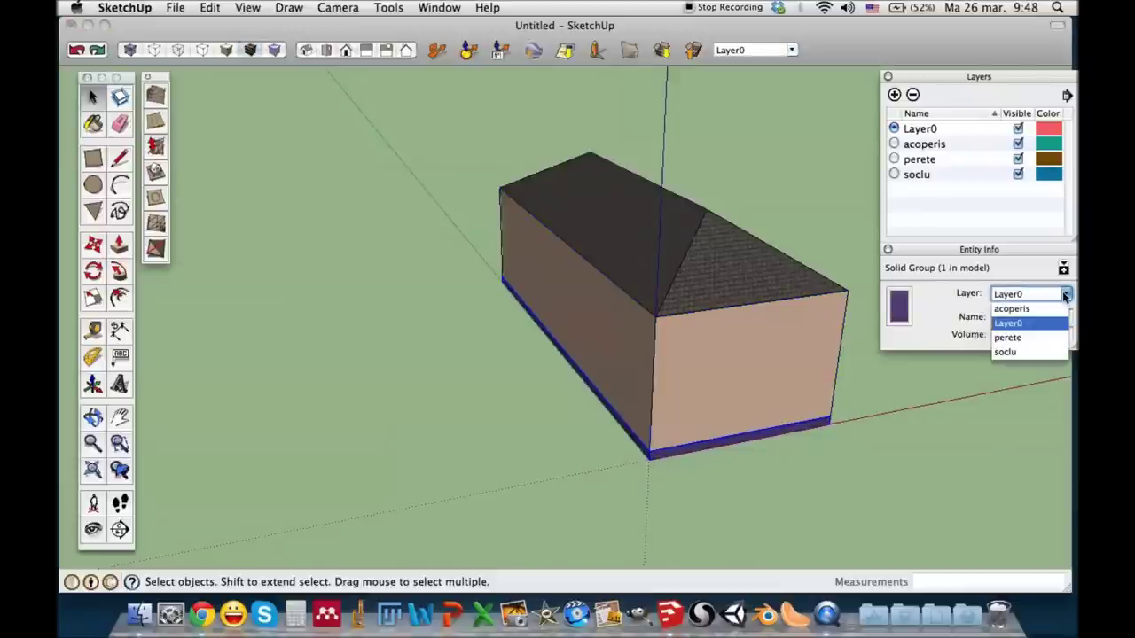
{"action": "left_click", "coordinate": [1008, 352]}
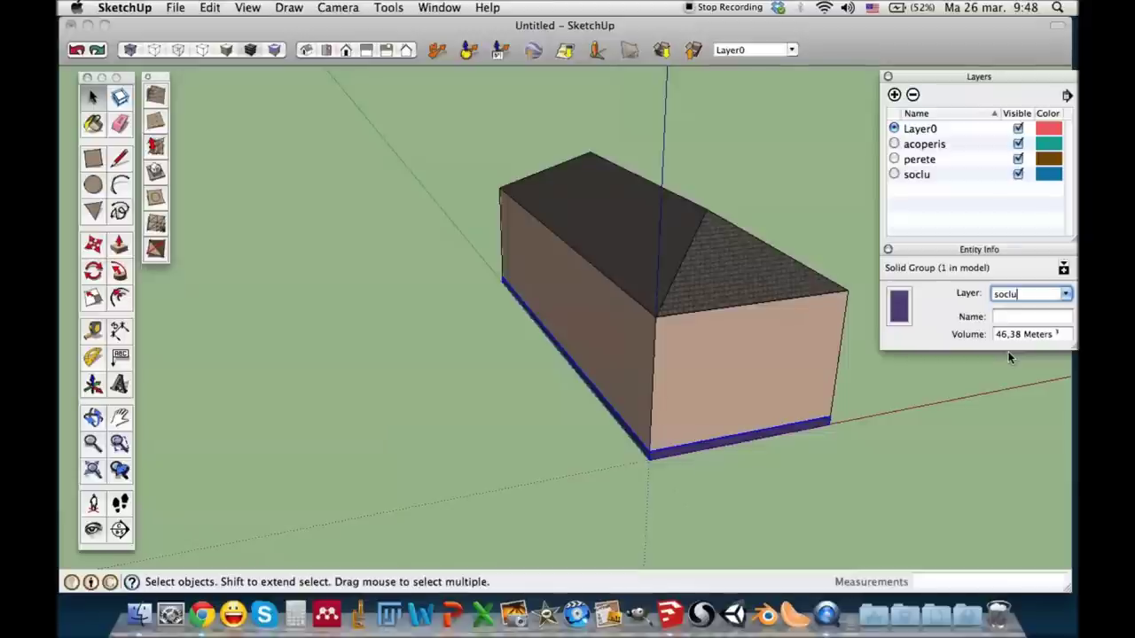
{"action": "left_click", "coordinate": [838, 199]}
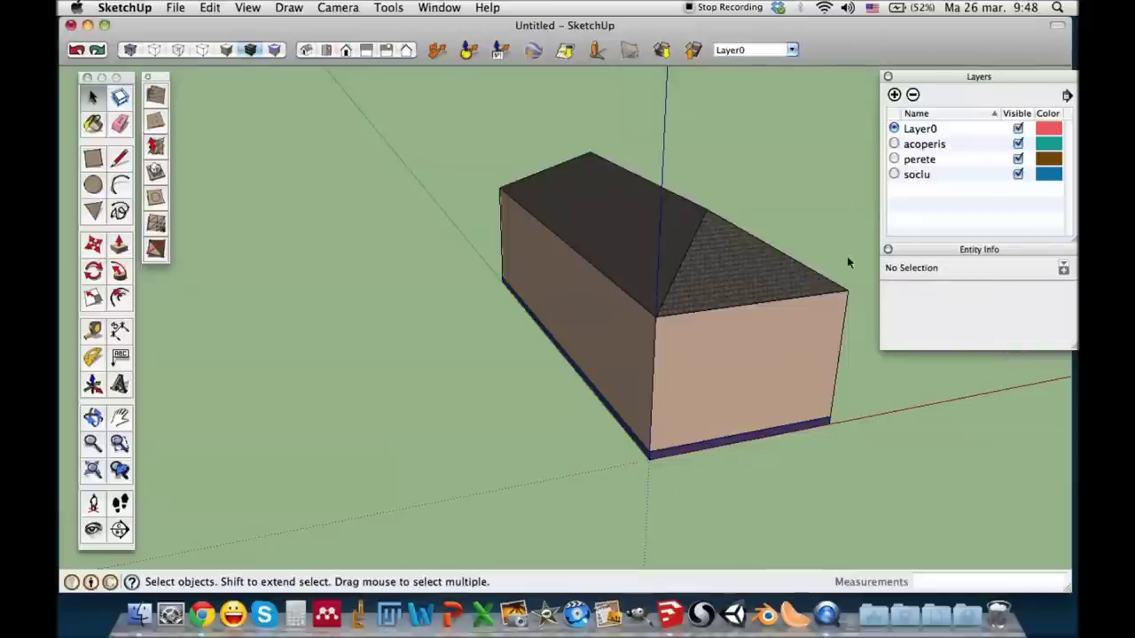
Step: Orbit around the house from several angles, then collapse the Entity Info panel
{"action": "mouse_move", "coordinate": [840, 379]}
{"action": "middle_mouse_down"}
{"action": "mouse_move", "coordinate": [836, 393]}
{"action": "mouse_move", "coordinate": [496, 367]}
{"action": "mouse_move", "coordinate": [501, 293]}
{"action": "mouse_move", "coordinate": [613, 324]}
{"action": "mouse_move", "coordinate": [577, 347]}
{"action": "middle_mouse_up"}
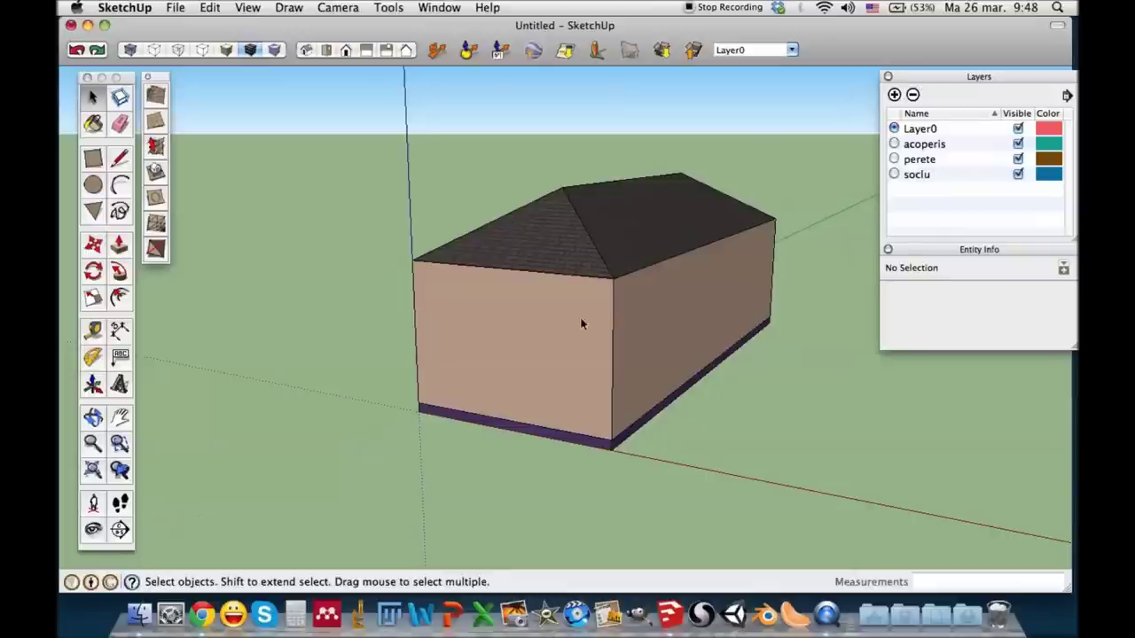
{"action": "middle_click_drag", "start_coordinate": [499, 308], "coordinate": [582, 349]}
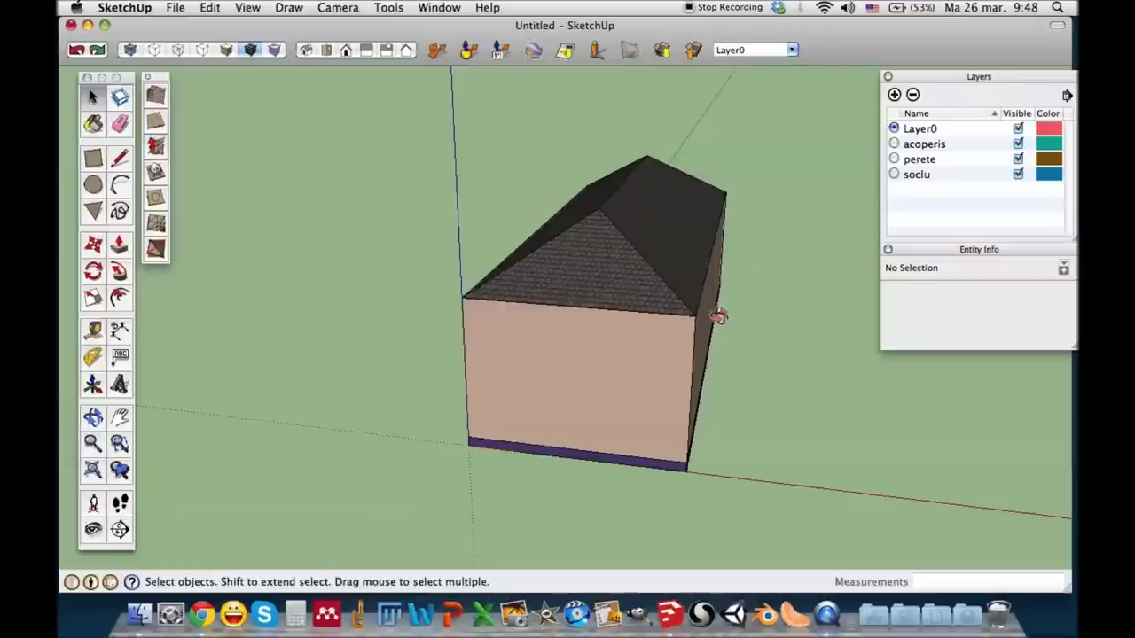
{"action": "middle_click_drag", "start_coordinate": [718, 317], "coordinate": [644, 321]}
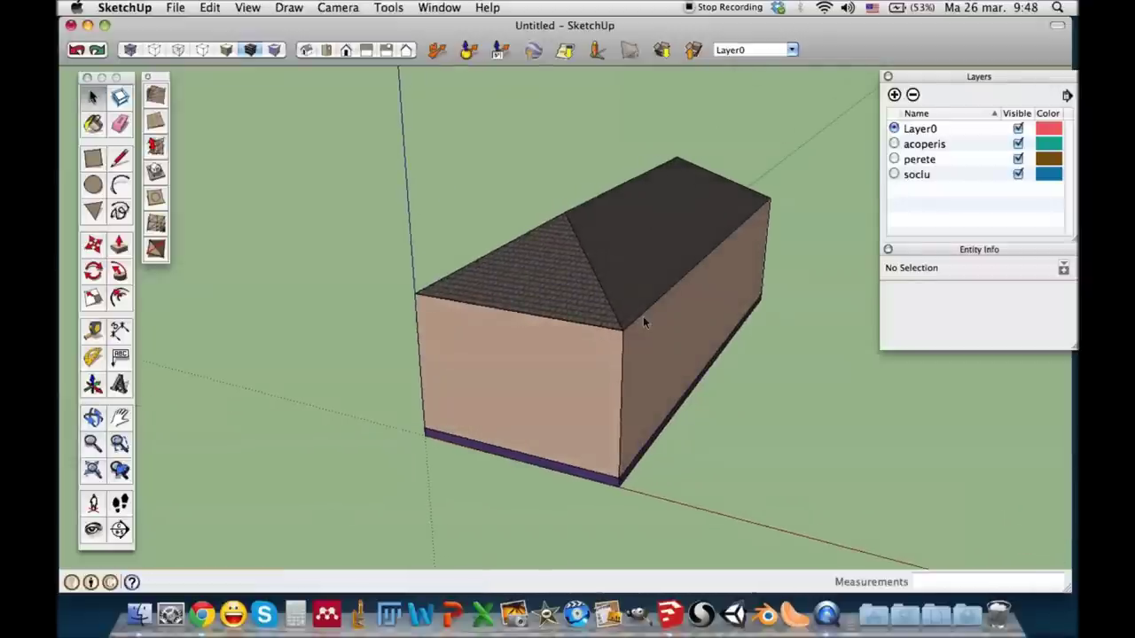
{"action": "middle_click_drag", "start_coordinate": [704, 222], "coordinate": [620, 276]}
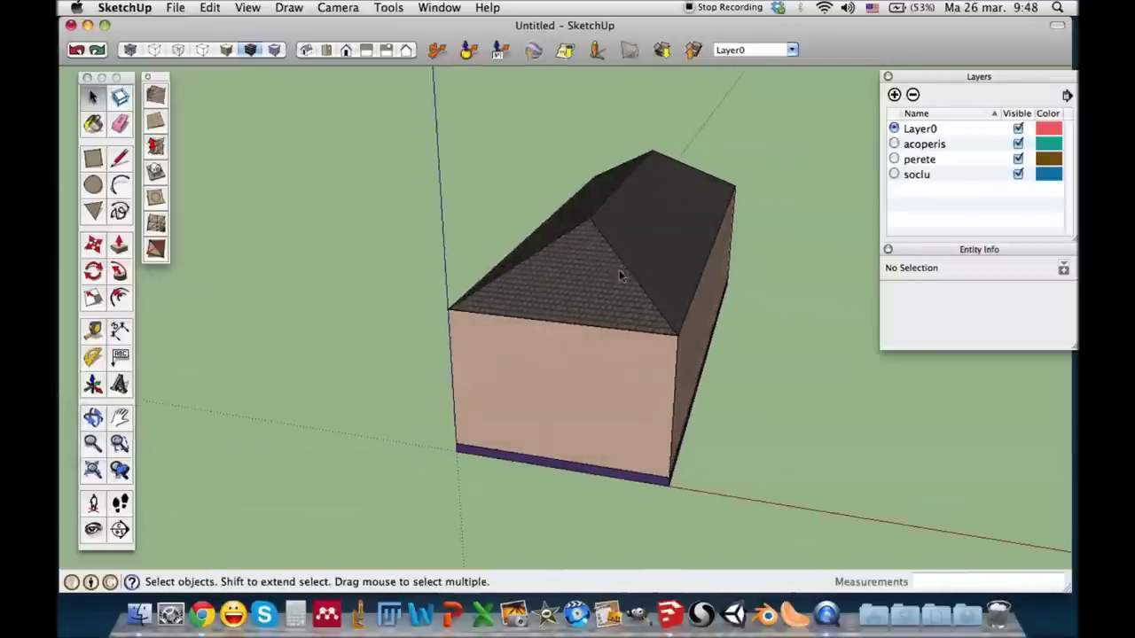
{"action": "middle_click_drag", "start_coordinate": [702, 307], "coordinate": [681, 306]}
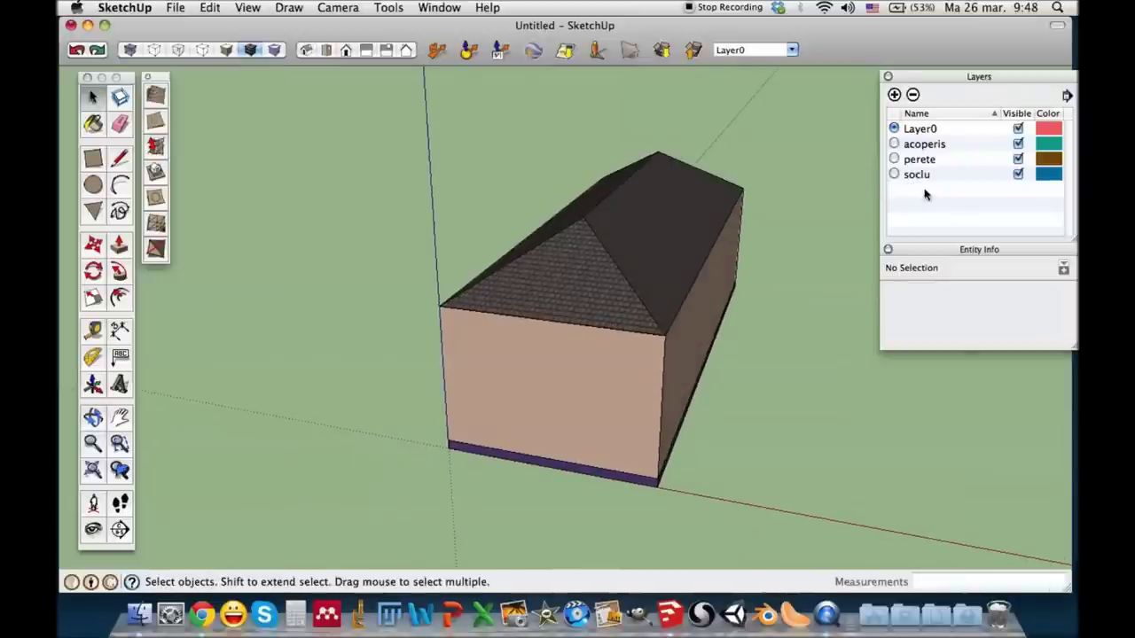
{"action": "left_click", "coordinate": [990, 251]}
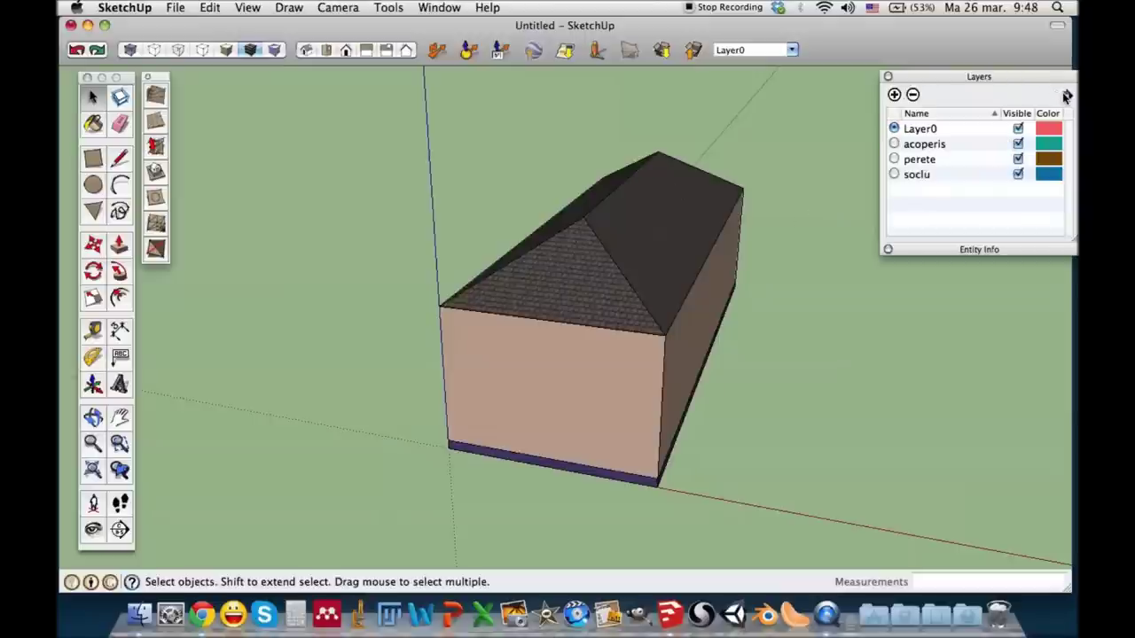
Step: Move the Layers panel near the tools and add a new layer named abc
{"action": "mouse_move", "coordinate": [1013, 81]}
{"action": "left_mouse_down"}
{"action": "mouse_move", "coordinate": [310, 105]}
{"action": "mouse_move", "coordinate": [319, 98]}
{"action": "left_mouse_up"}
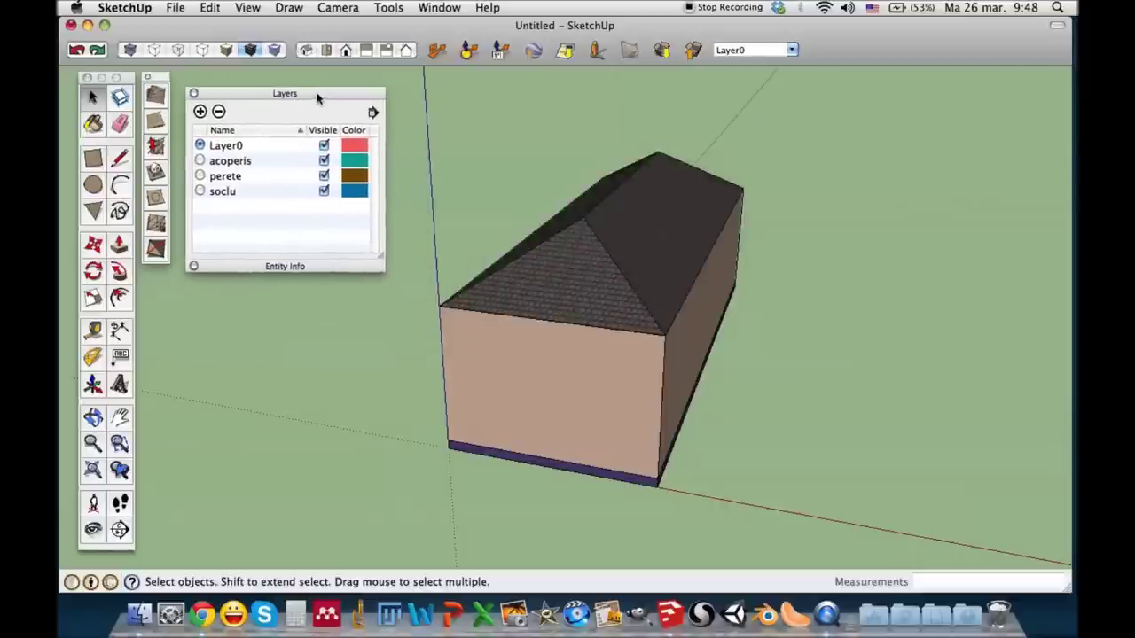
{"action": "left_click", "coordinate": [374, 112]}
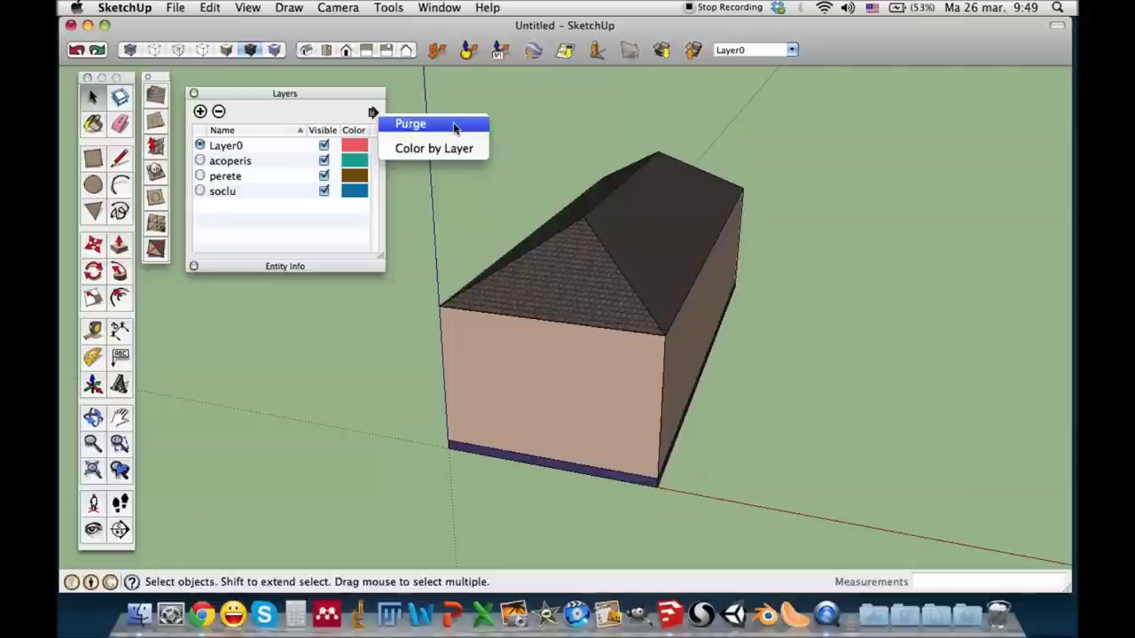
{"action": "left_click", "coordinate": [453, 123]}
{"action": "left_click", "coordinate": [200, 113]}
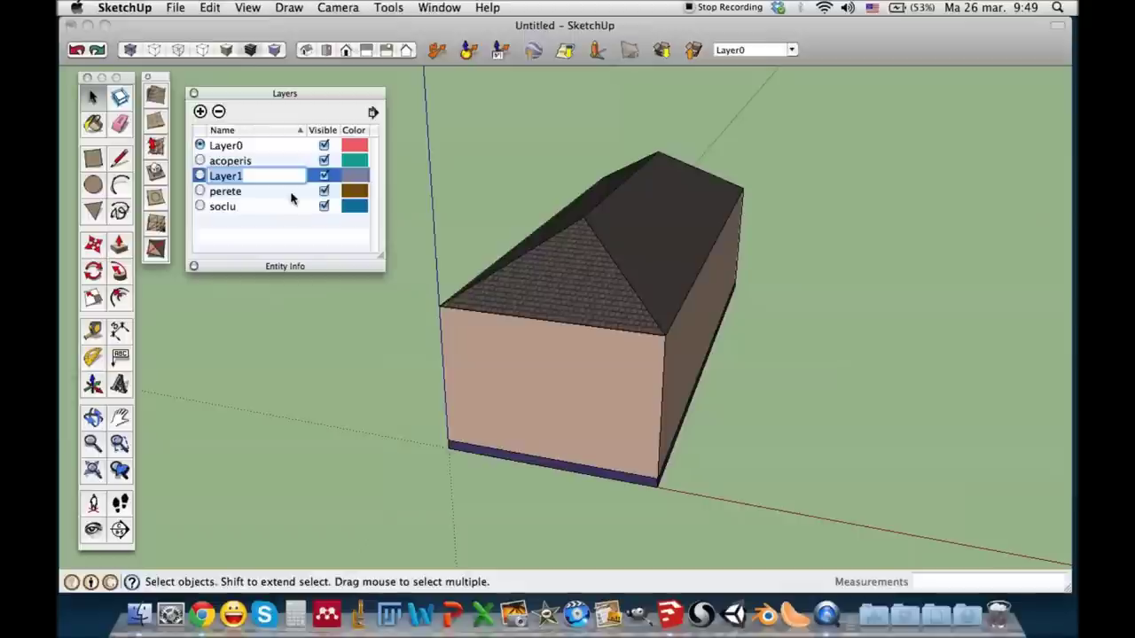
{"action": "type", "text": "a"}
{"action": "type", "text": "bc"}
{"action": "key", "text": "Return"}
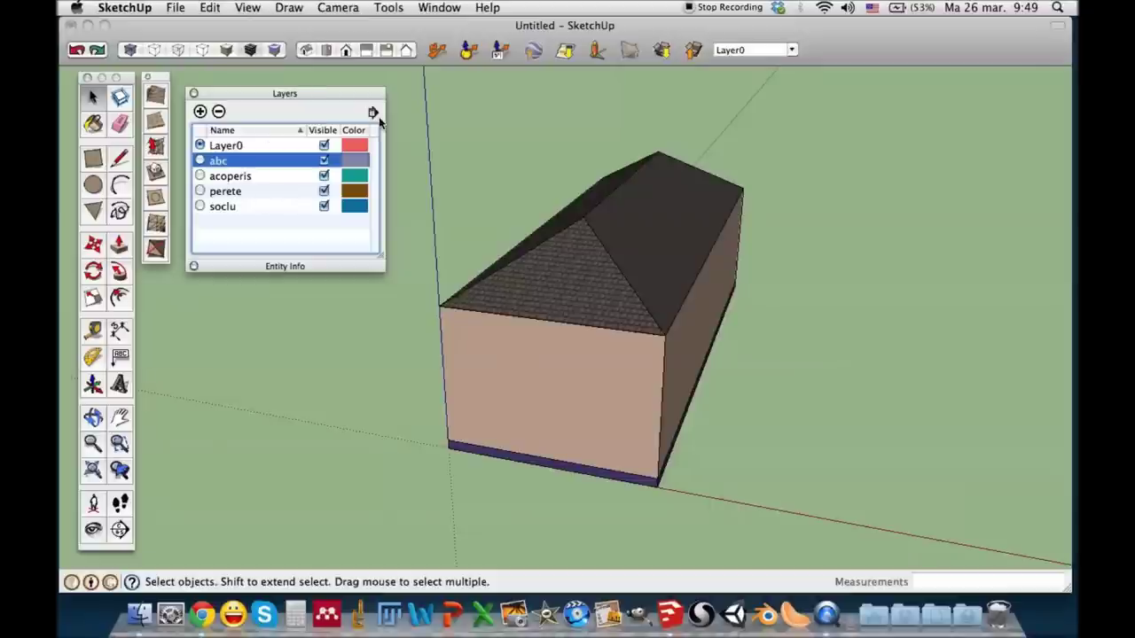
Step: Purge unused layers, removing abc and leaving Layer0, acoperis, perete and soclu
{"action": "left_click", "coordinate": [373, 113]}
{"action": "left_click", "coordinate": [420, 123]}
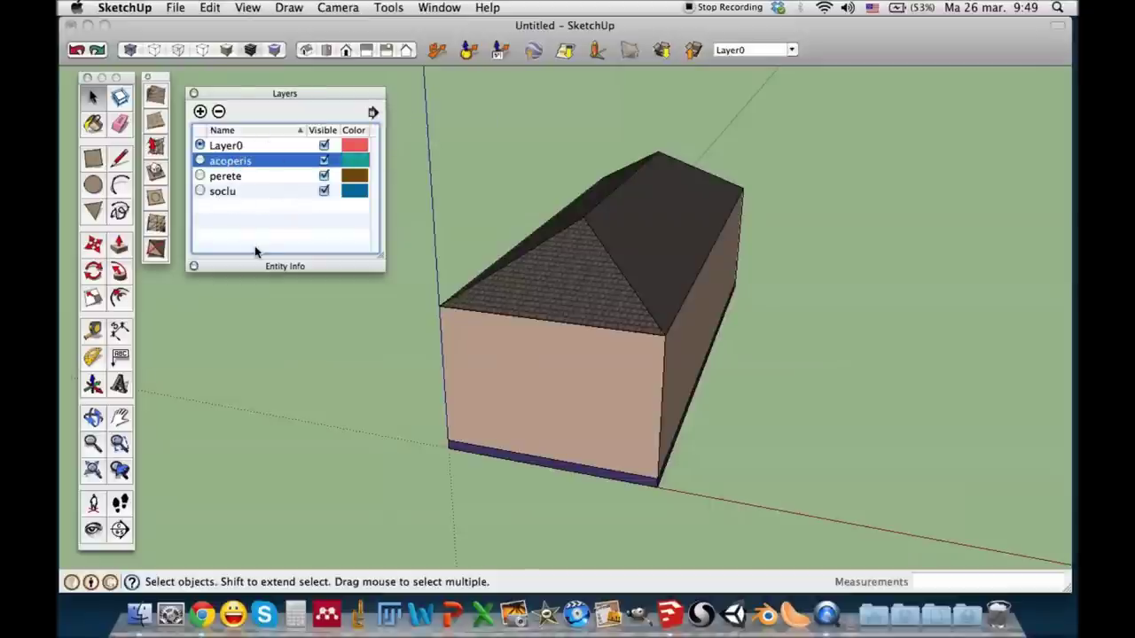
{"action": "left_click", "coordinate": [241, 224]}
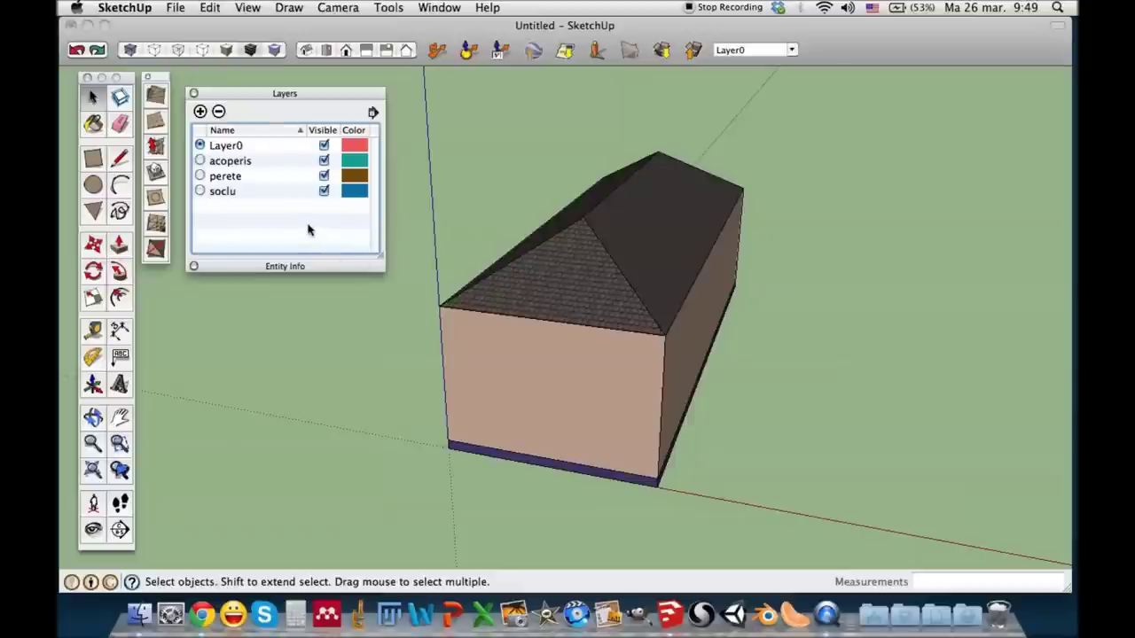
{"action": "left_click", "coordinate": [284, 94]}
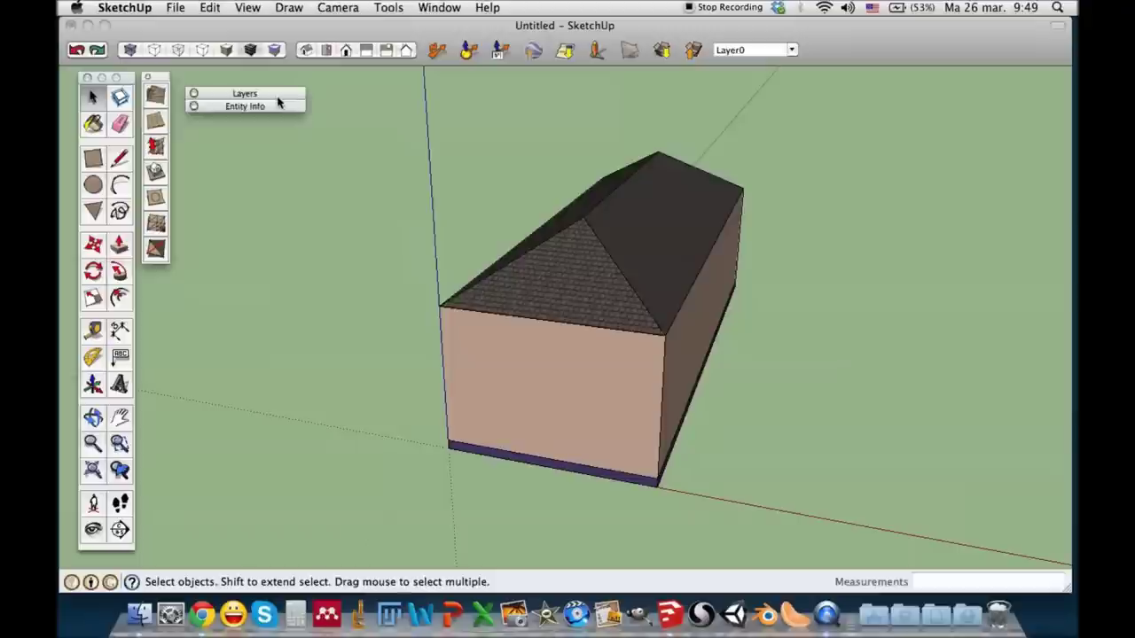
{"action": "left_click", "coordinate": [278, 96]}
{"action": "left_click", "coordinate": [373, 113]}
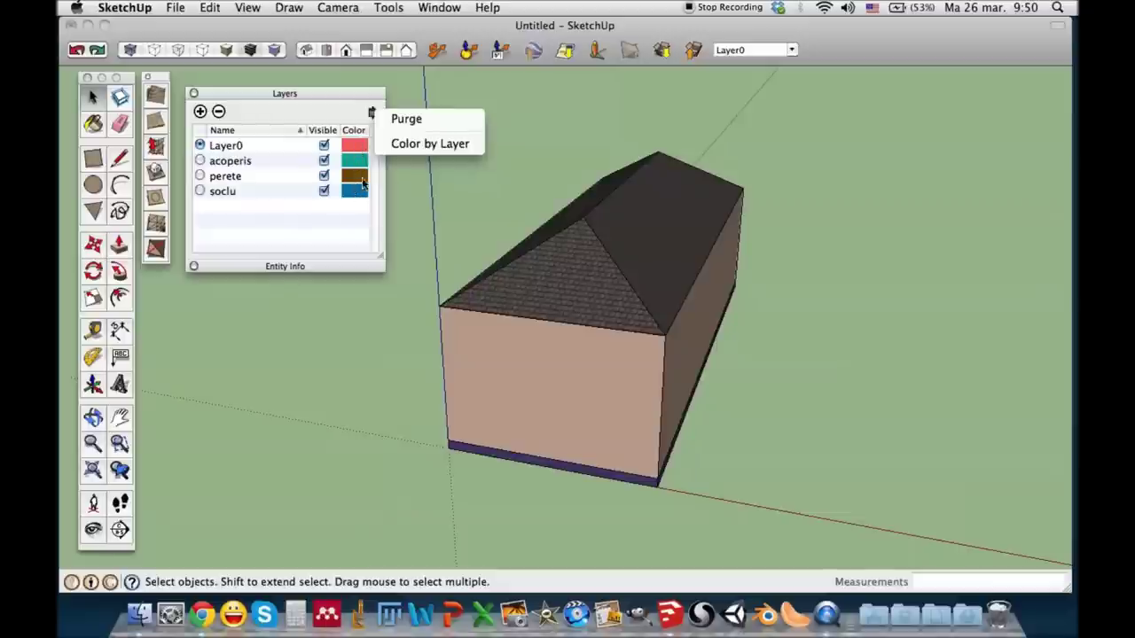
{"action": "left_click", "coordinate": [358, 215]}
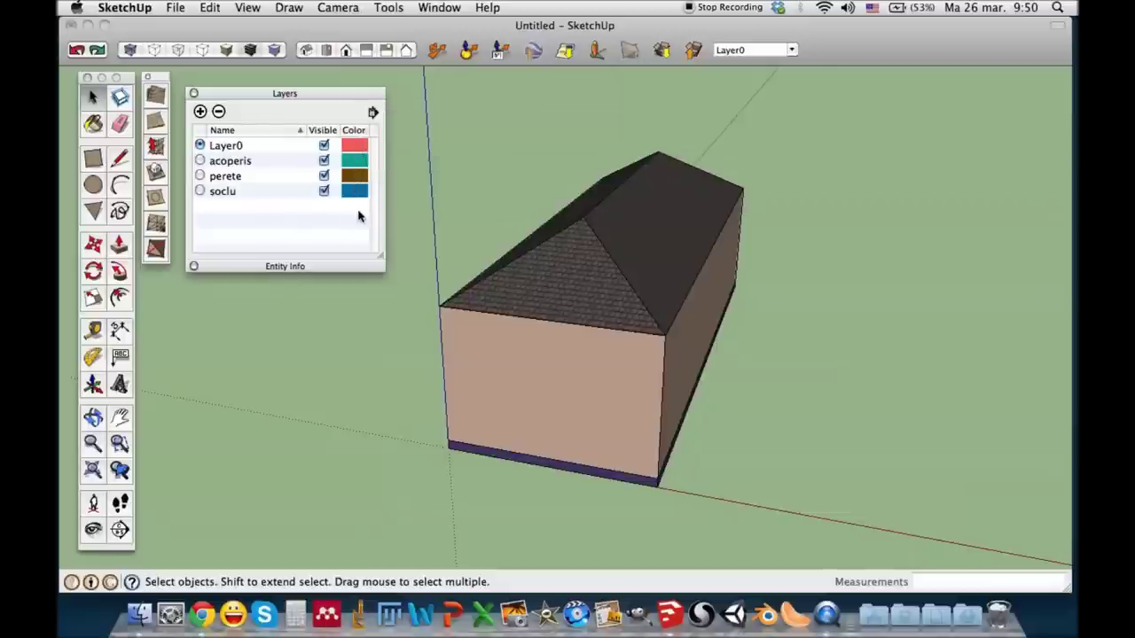
Step: Set the acoperis layer colour to bright yellow using the colour wheel
{"action": "left_click", "coordinate": [357, 148]}
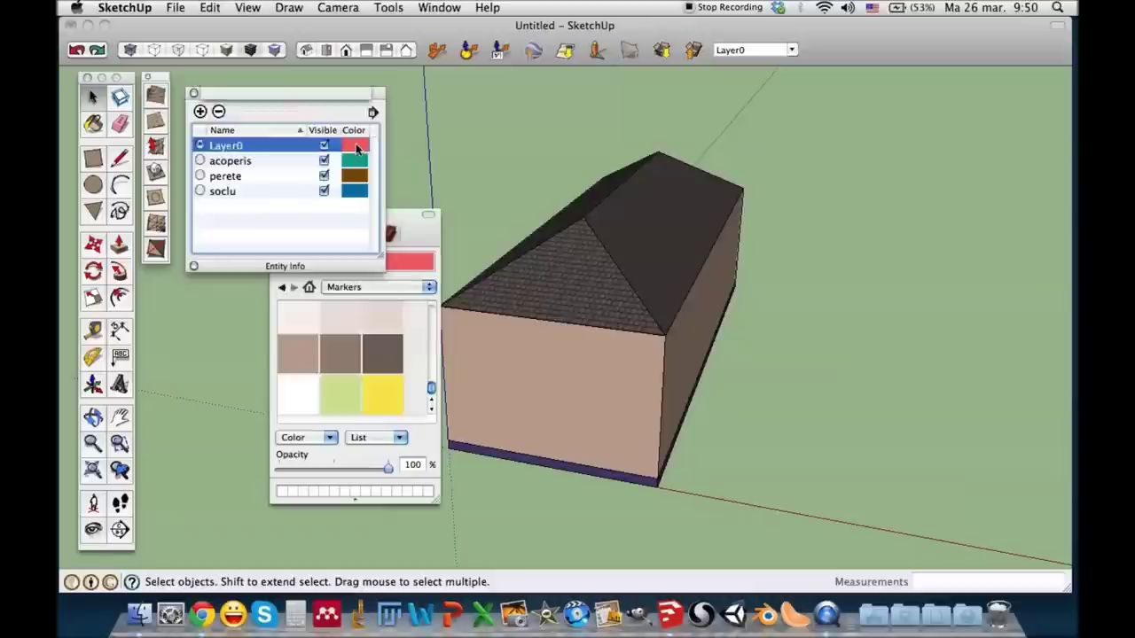
{"action": "left_click", "coordinate": [305, 170]}
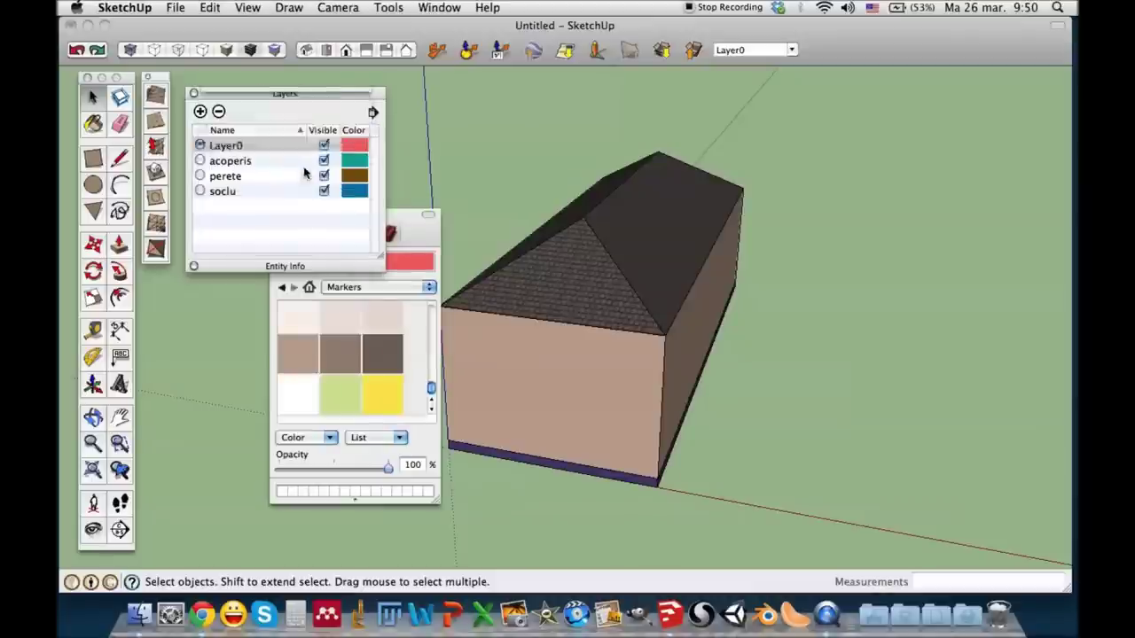
{"action": "left_click", "coordinate": [351, 160]}
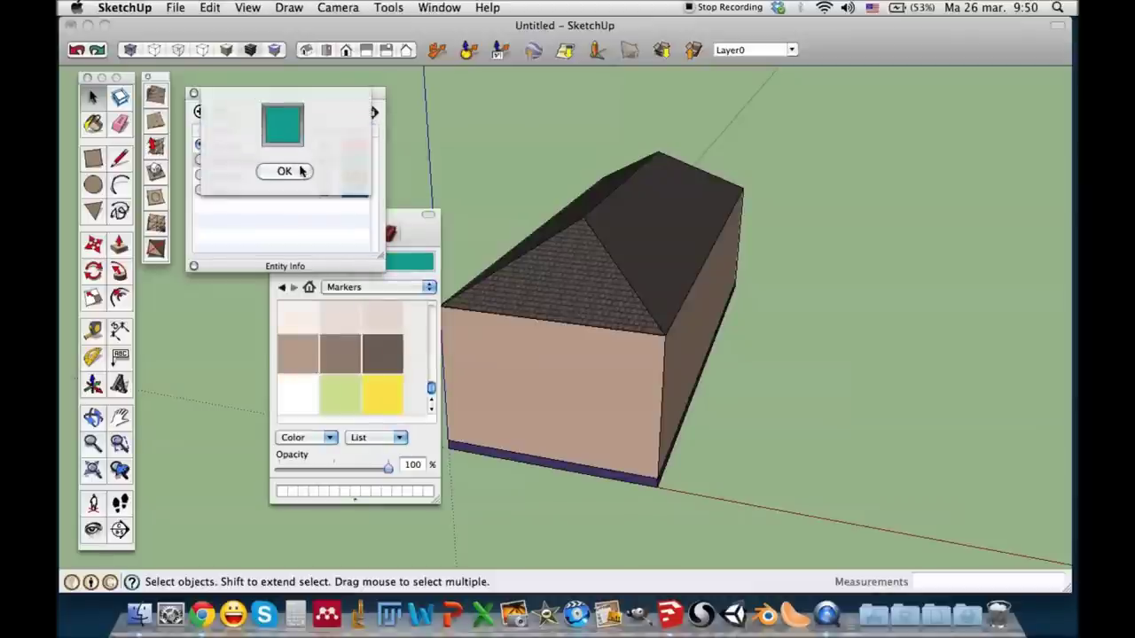
{"action": "left_click_drag", "start_coordinate": [415, 232], "coordinate": [561, 112]}
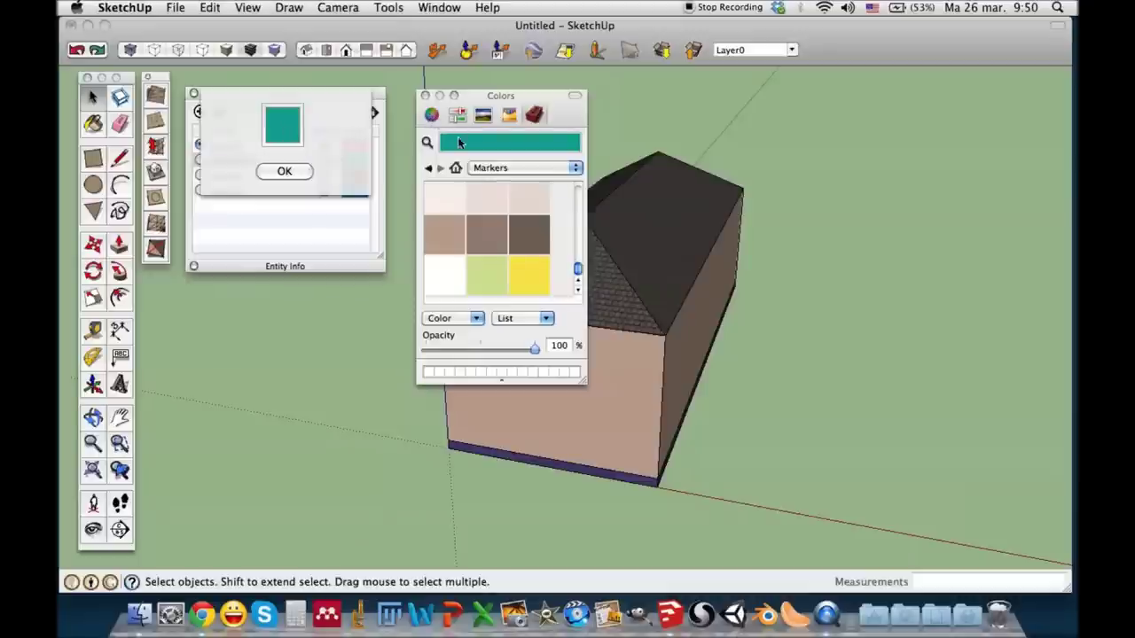
{"action": "left_click", "coordinate": [430, 114]}
{"action": "left_click", "coordinate": [538, 299]}
{"action": "left_click_drag", "start_coordinate": [538, 299], "coordinate": [515, 196]}
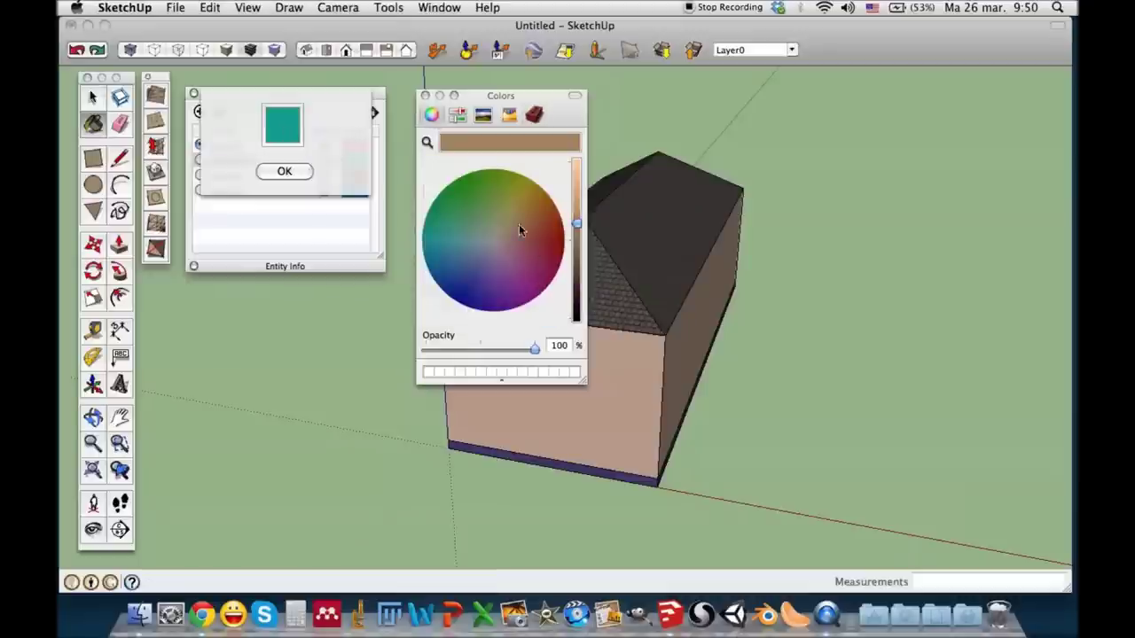
{"action": "left_click", "coordinate": [575, 171]}
{"action": "left_click_drag", "start_coordinate": [575, 171], "coordinate": [575, 160]}
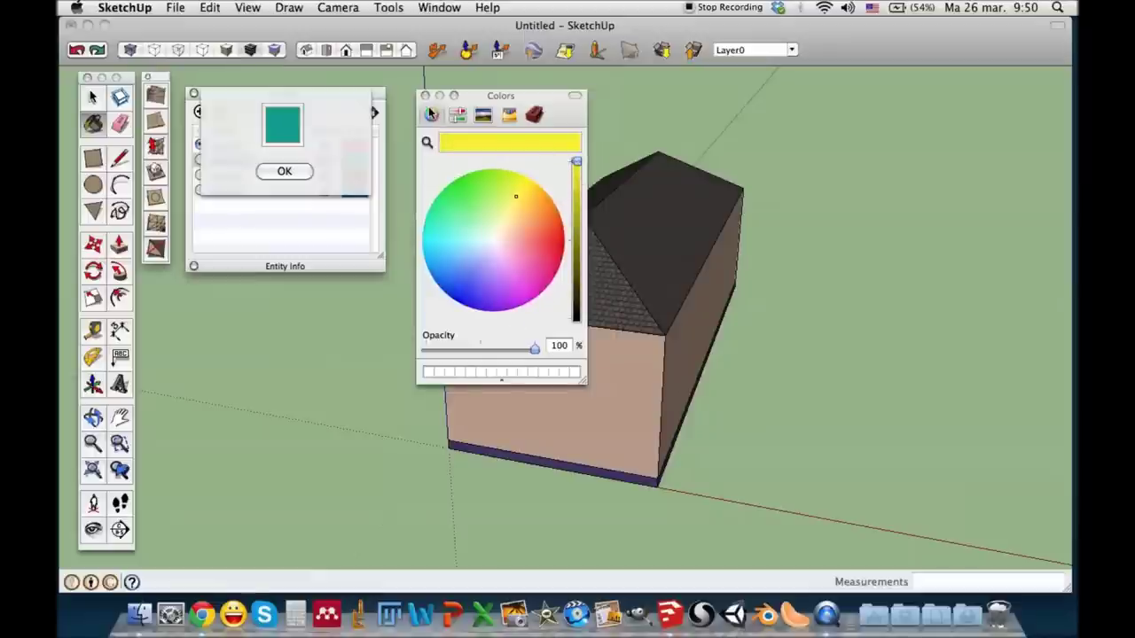
{"action": "left_click", "coordinate": [300, 173]}
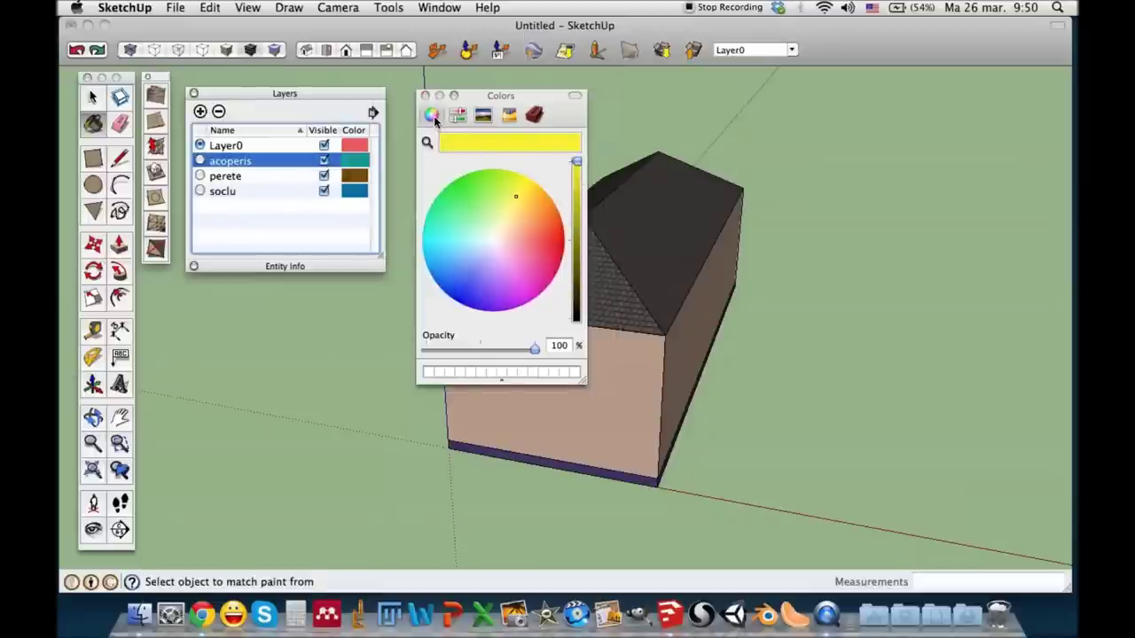
{"action": "left_click_drag", "start_coordinate": [509, 195], "coordinate": [521, 188]}
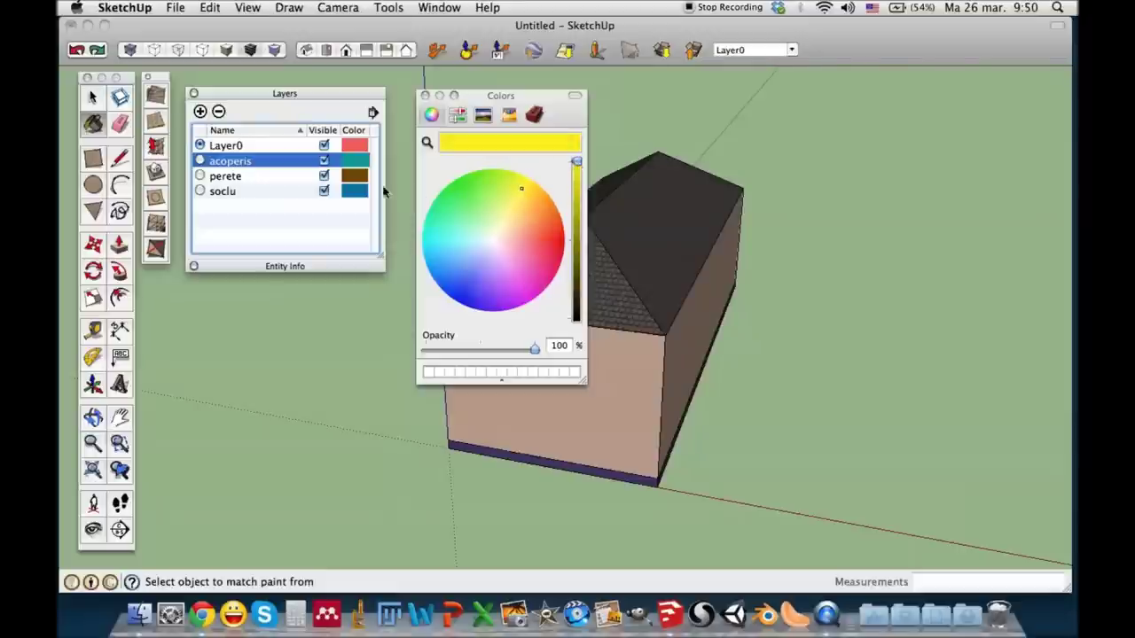
{"action": "left_click", "coordinate": [425, 96]}
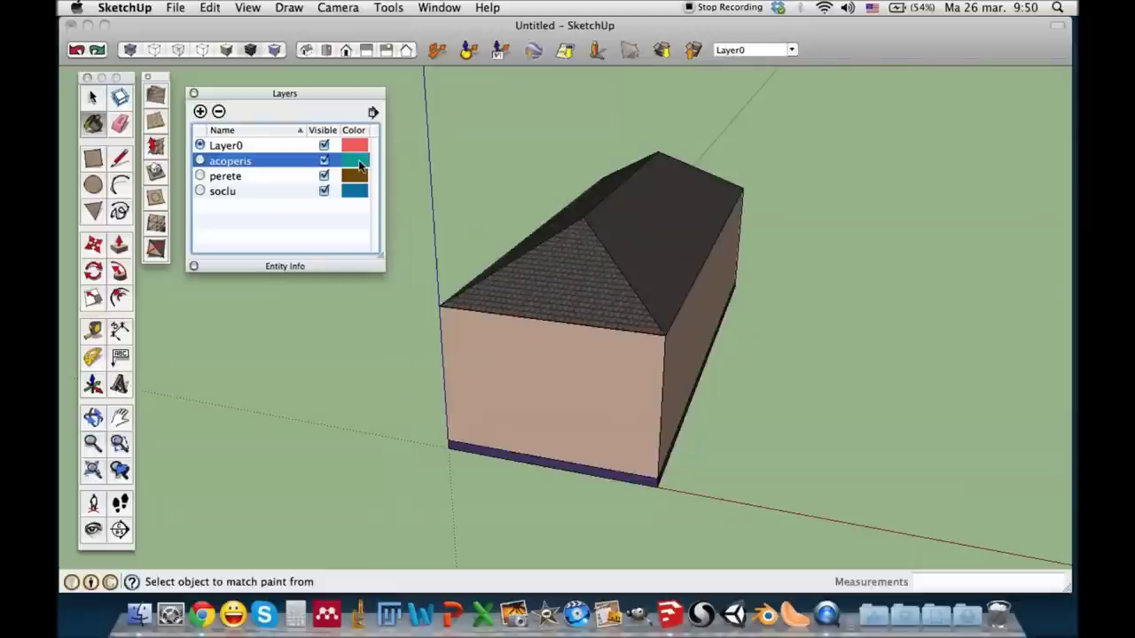
{"action": "left_click", "coordinate": [359, 162]}
{"action": "left_click_drag", "start_coordinate": [523, 204], "coordinate": [518, 181]}
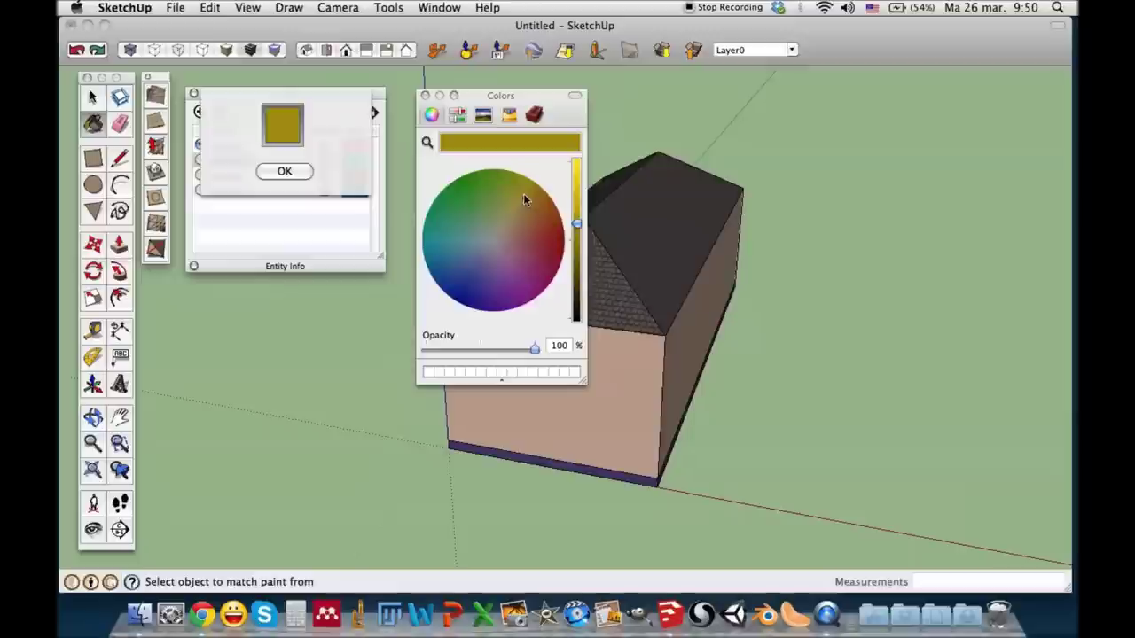
{"action": "left_click_drag", "start_coordinate": [577, 226], "coordinate": [576, 175]}
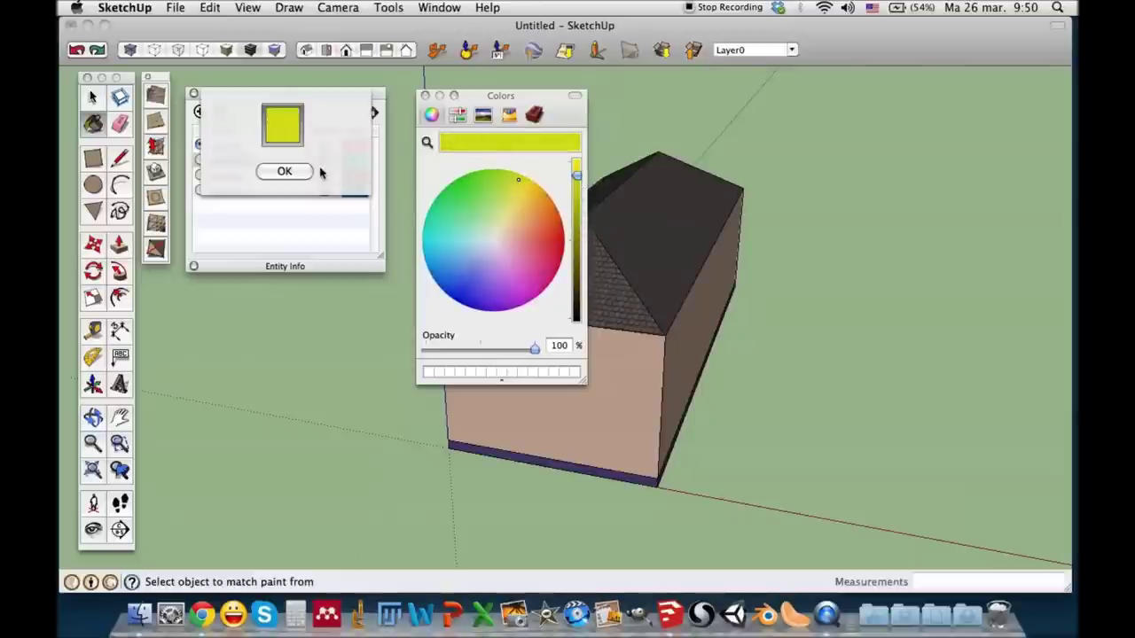
{"action": "left_click", "coordinate": [286, 172]}
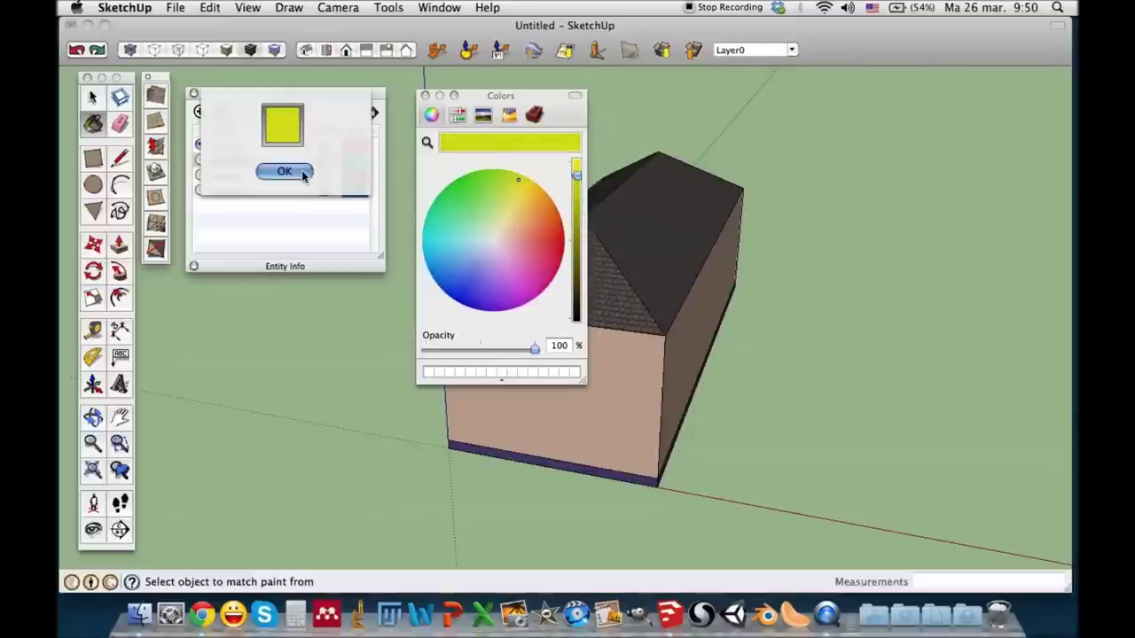
{"action": "left_click", "coordinate": [424, 95]}
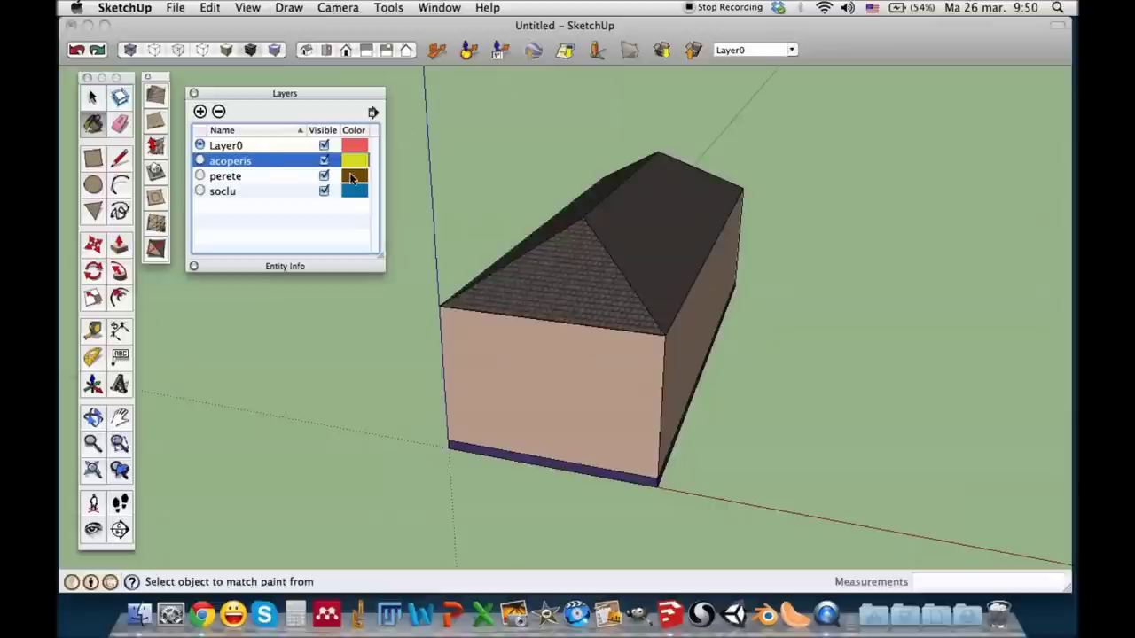
Step: Make the perete layer colour purple and the soclu layer colour dark green
{"action": "left_click", "coordinate": [351, 178]}
{"action": "mouse_move", "coordinate": [541, 231]}
{"action": "left_mouse_down"}
{"action": "mouse_move", "coordinate": [545, 258]}
{"action": "mouse_move", "coordinate": [531, 278]}
{"action": "mouse_move", "coordinate": [577, 254]}
{"action": "left_mouse_up"}
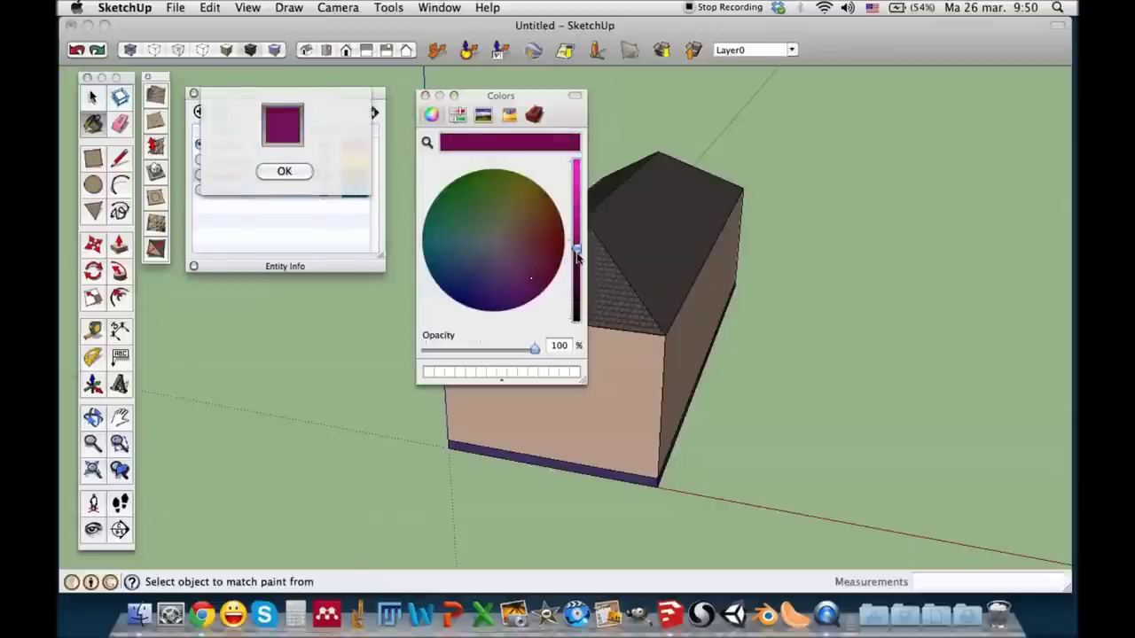
{"action": "left_click", "coordinate": [289, 172]}
{"action": "left_click", "coordinate": [354, 190]}
{"action": "mouse_move", "coordinate": [518, 225]}
{"action": "left_mouse_down"}
{"action": "mouse_move", "coordinate": [455, 188]}
{"action": "mouse_move", "coordinate": [466, 218]}
{"action": "mouse_move", "coordinate": [446, 208]}
{"action": "left_mouse_up"}
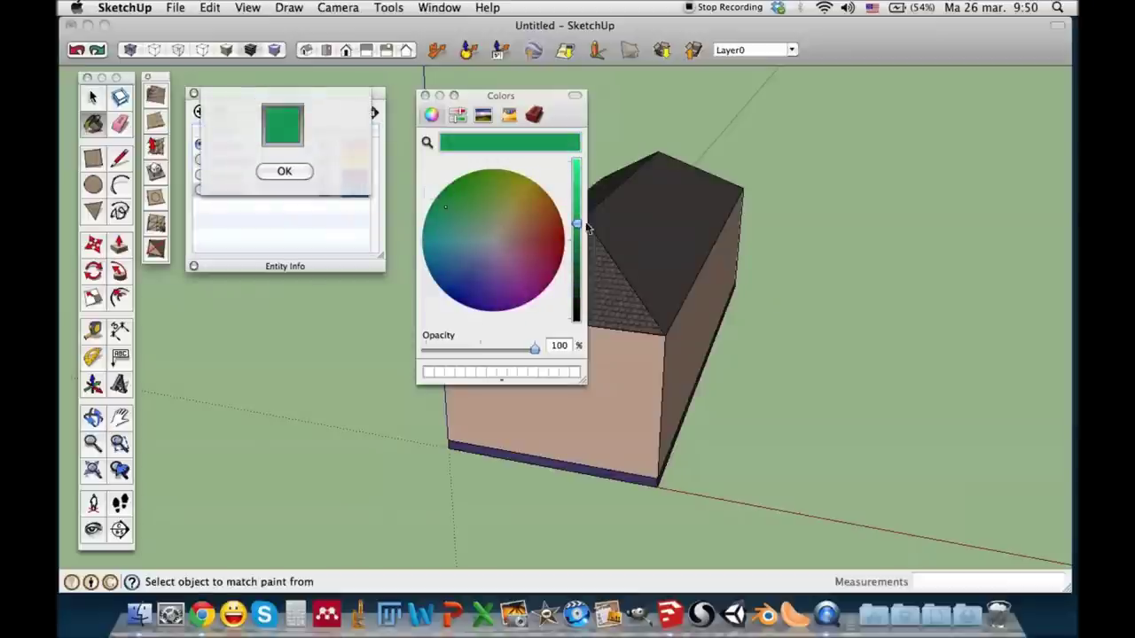
{"action": "left_click_drag", "start_coordinate": [577, 225], "coordinate": [577, 265]}
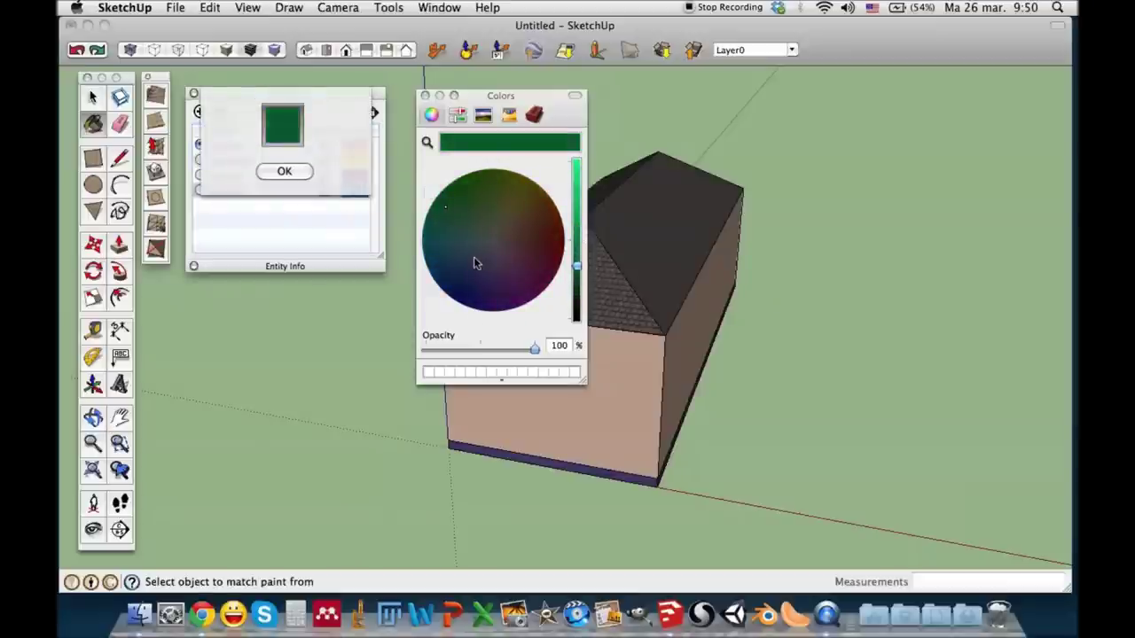
{"action": "left_click", "coordinate": [279, 175]}
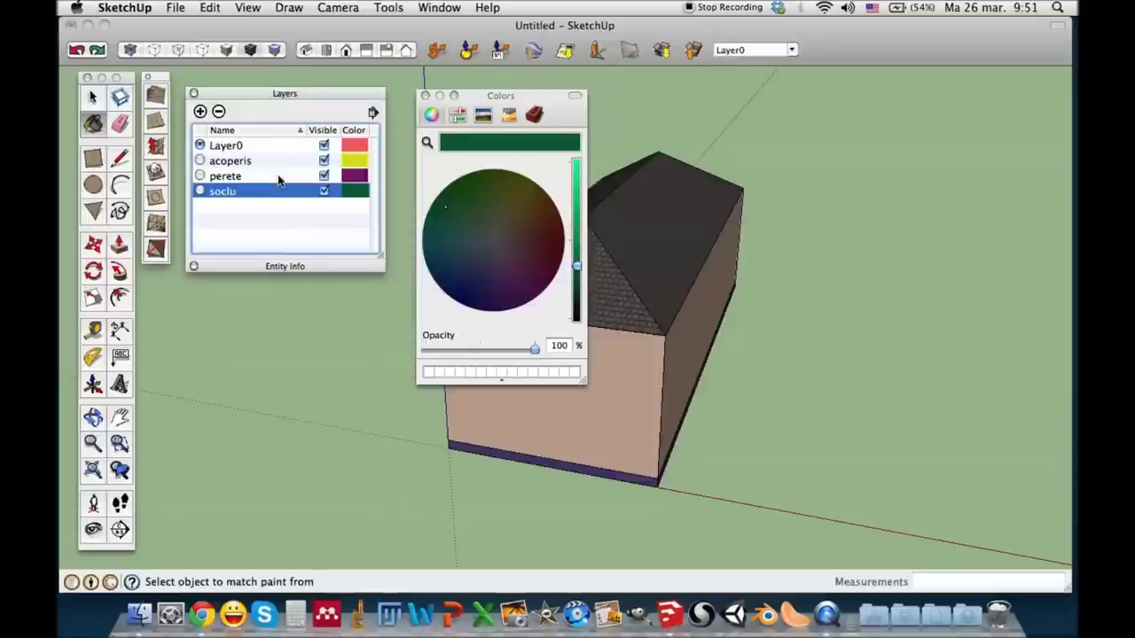
{"action": "left_click", "coordinate": [425, 96]}
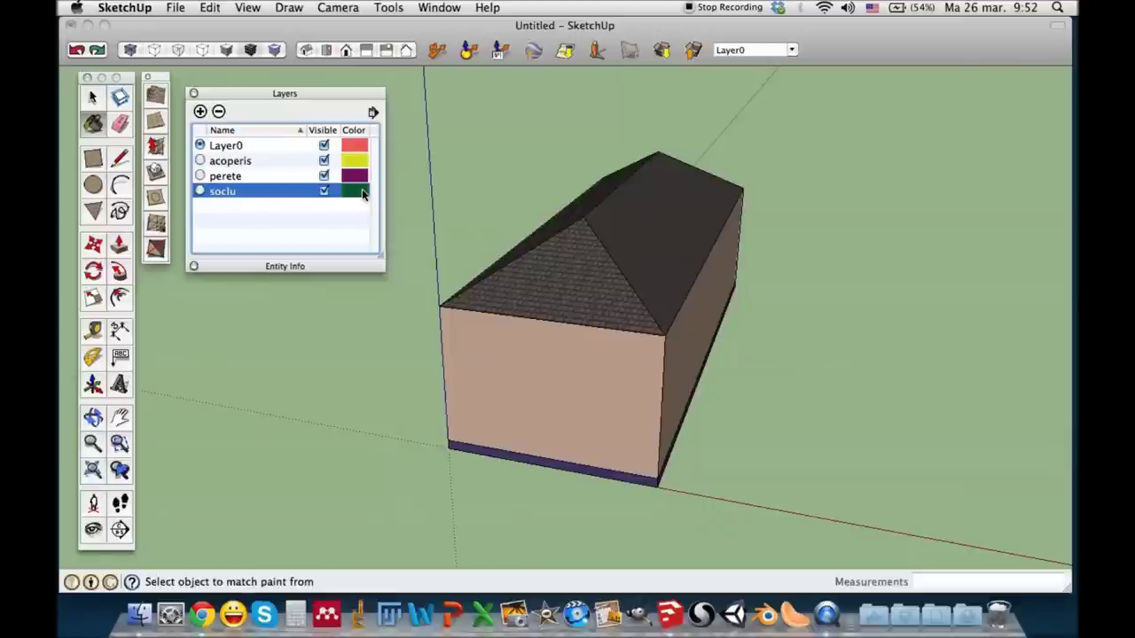
Step: Bring up the Layers panel's extra options menu
{"action": "left_click", "coordinate": [373, 114]}
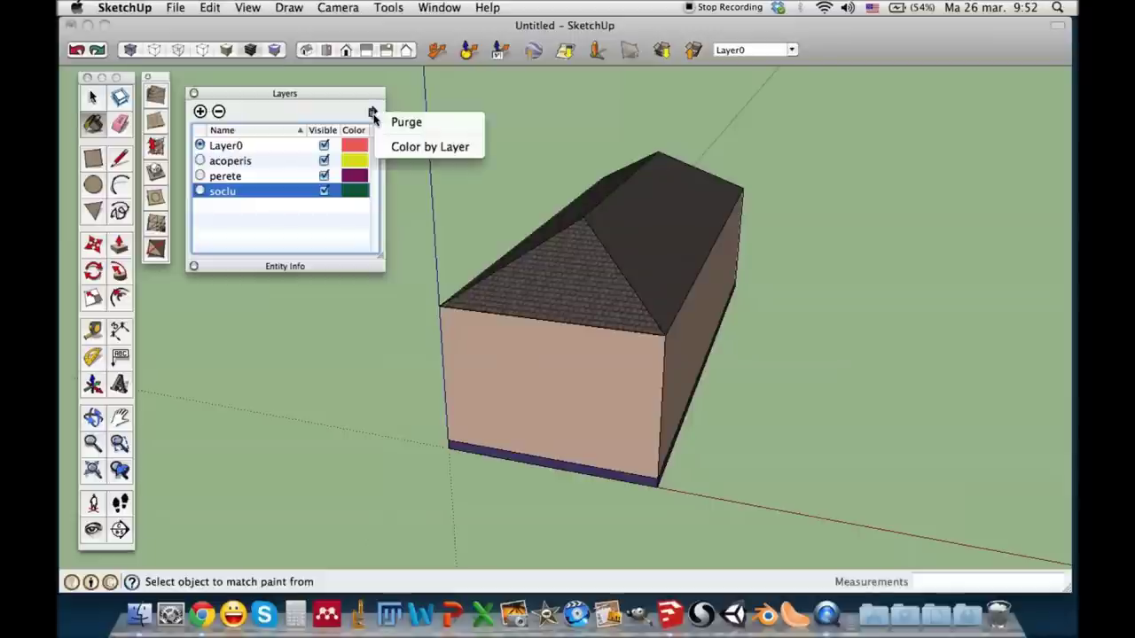
{"action": "left_click", "coordinate": [451, 148]}
{"action": "middle_click_drag", "start_coordinate": [389, 350], "coordinate": [575, 347]}
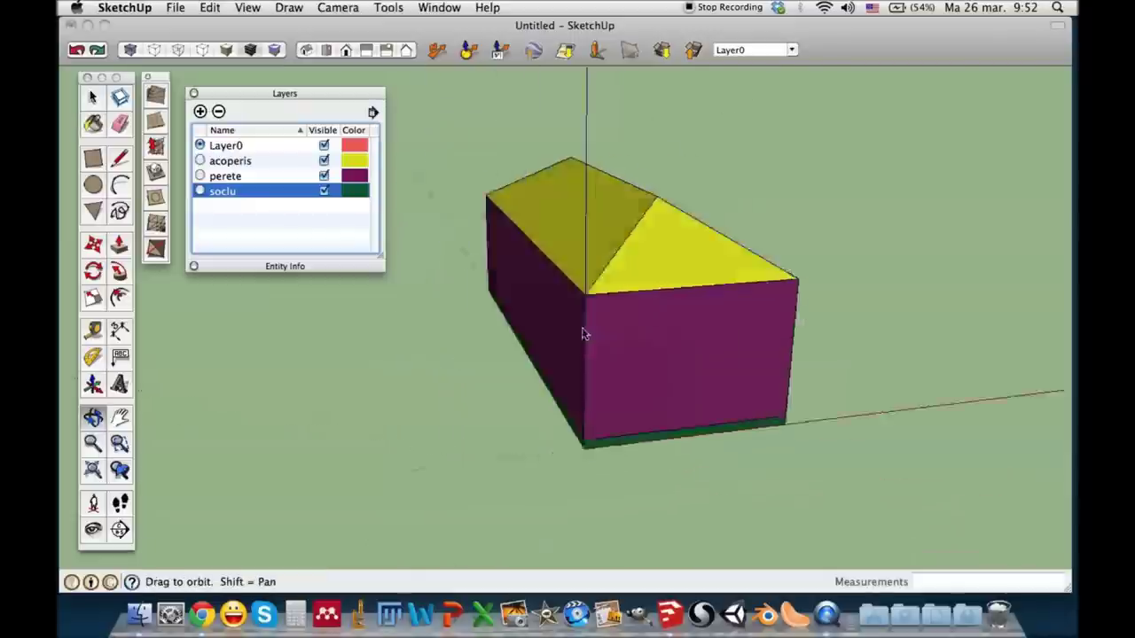
{"action": "mouse_move", "coordinate": [575, 346]}
{"action": "left_mouse_down"}
{"action": "mouse_move", "coordinate": [385, 370]}
{"action": "mouse_move", "coordinate": [345, 353]}
{"action": "mouse_move", "coordinate": [583, 322]}
{"action": "mouse_move", "coordinate": [671, 292]}
{"action": "left_mouse_up"}
{"action": "key", "text": "b"}
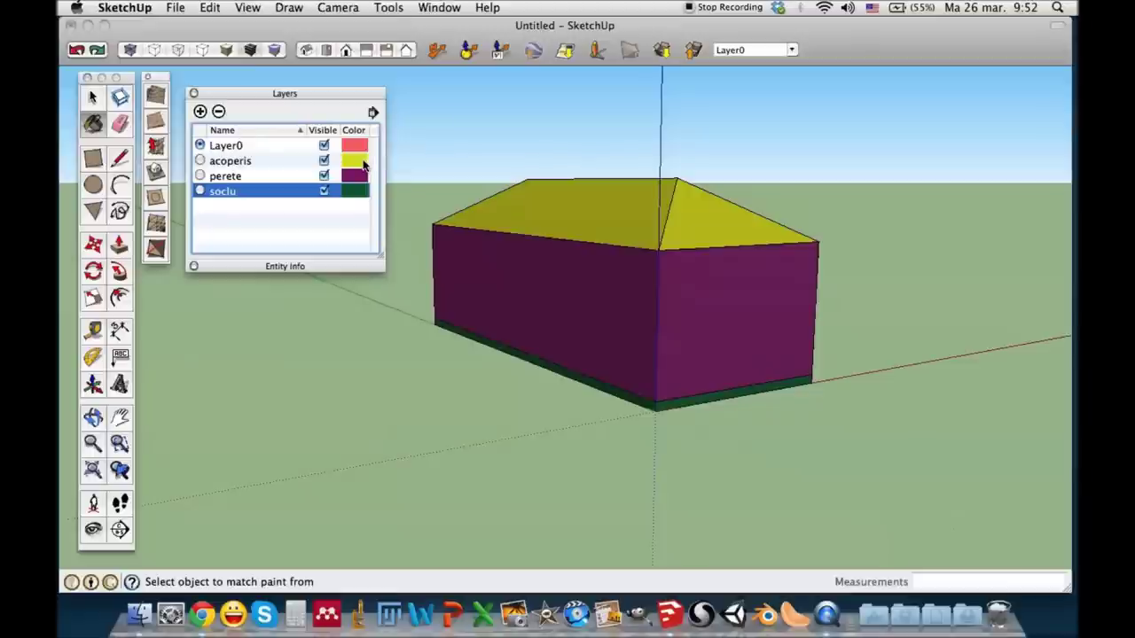
{"action": "left_click", "coordinate": [372, 112]}
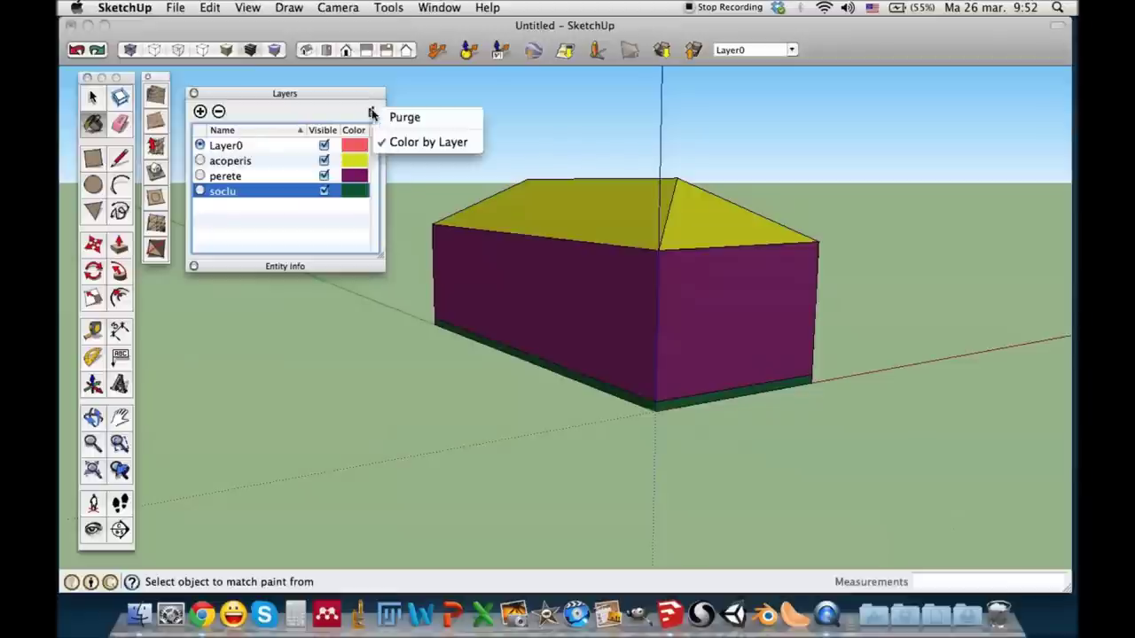
{"action": "left_click", "coordinate": [422, 144]}
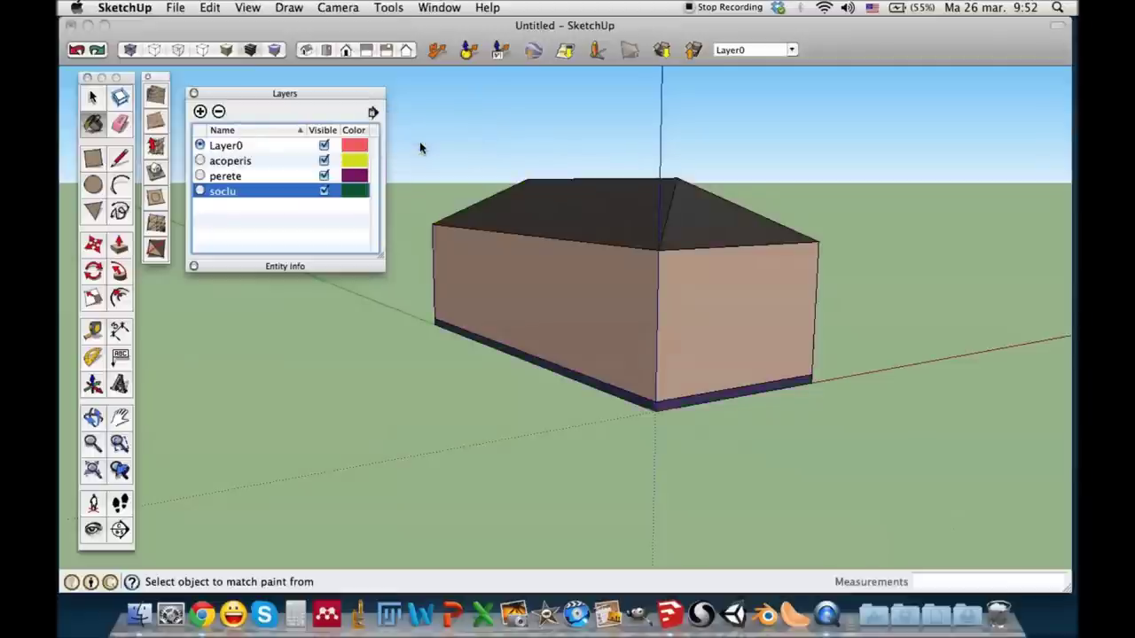
{"action": "middle_click_drag", "start_coordinate": [685, 248], "coordinate": [481, 325]}
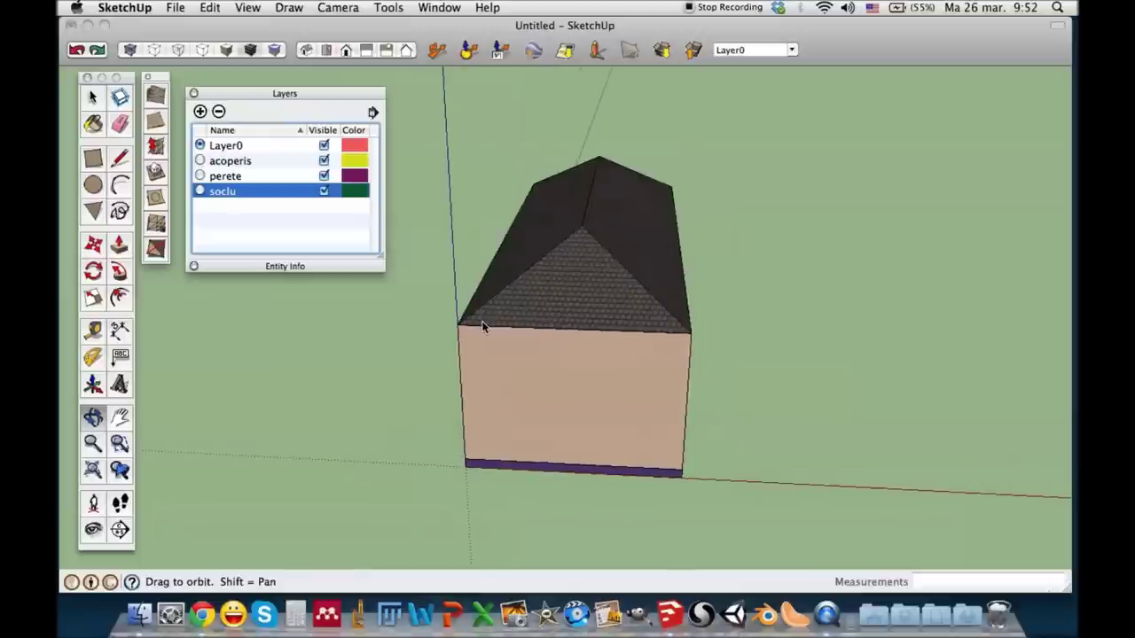
Step: Orbit around the house and make the Layers panel taller below its four layers
{"action": "mouse_move", "coordinate": [481, 325]}
{"action": "left_mouse_down"}
{"action": "mouse_move", "coordinate": [451, 319]}
{"action": "mouse_move", "coordinate": [410, 333]}
{"action": "left_mouse_up"}
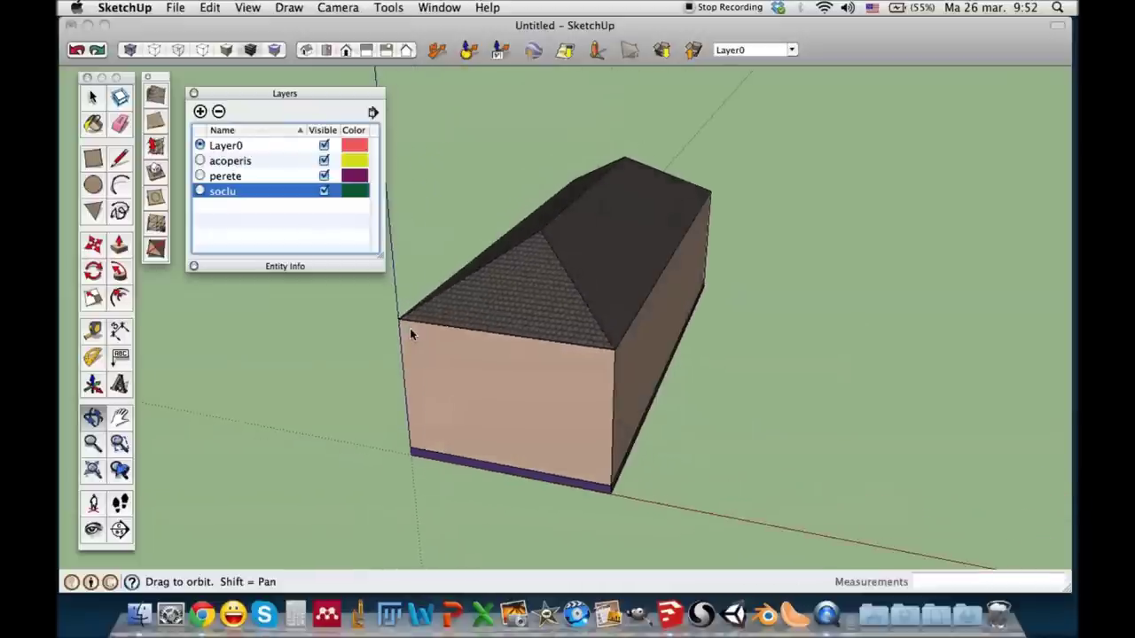
{"action": "key", "text": "b"}
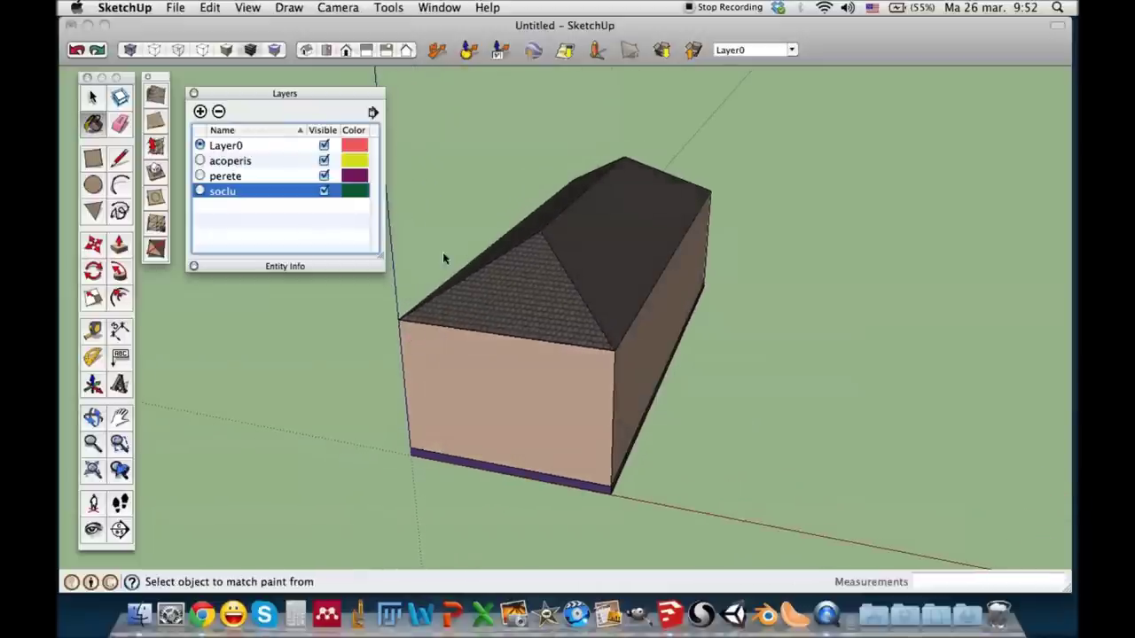
{"action": "left_click_drag", "start_coordinate": [386, 263], "coordinate": [386, 335]}
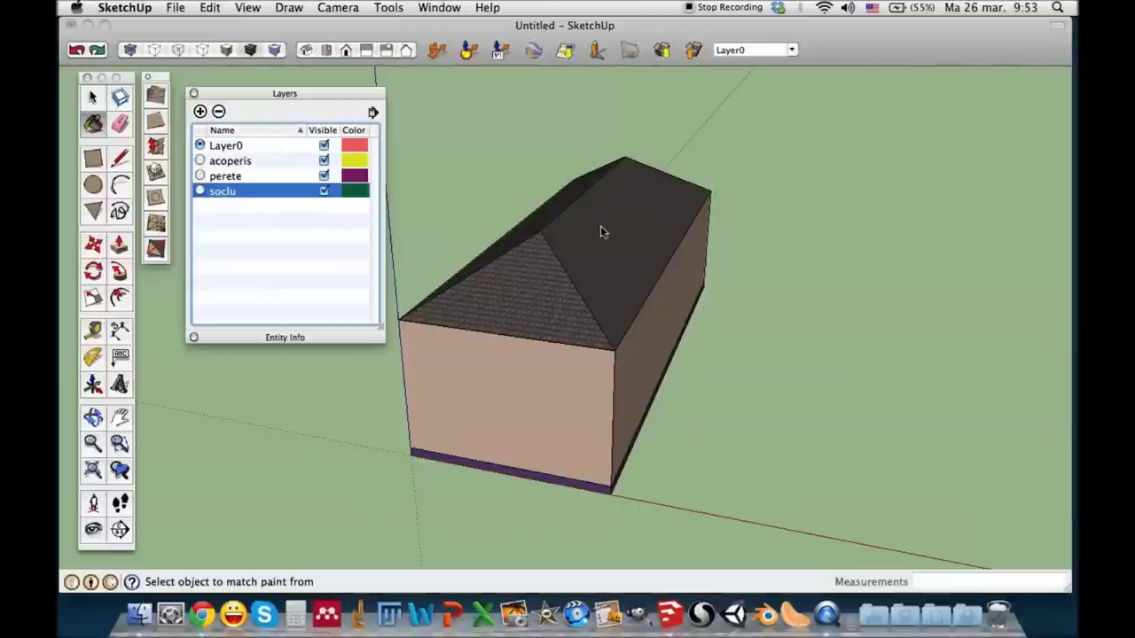
{"action": "mouse_move", "coordinate": [499, 379]}
{"action": "middle_mouse_down"}
{"action": "mouse_move", "coordinate": [761, 341]}
{"action": "mouse_move", "coordinate": [490, 425]}
{"action": "middle_mouse_up"}
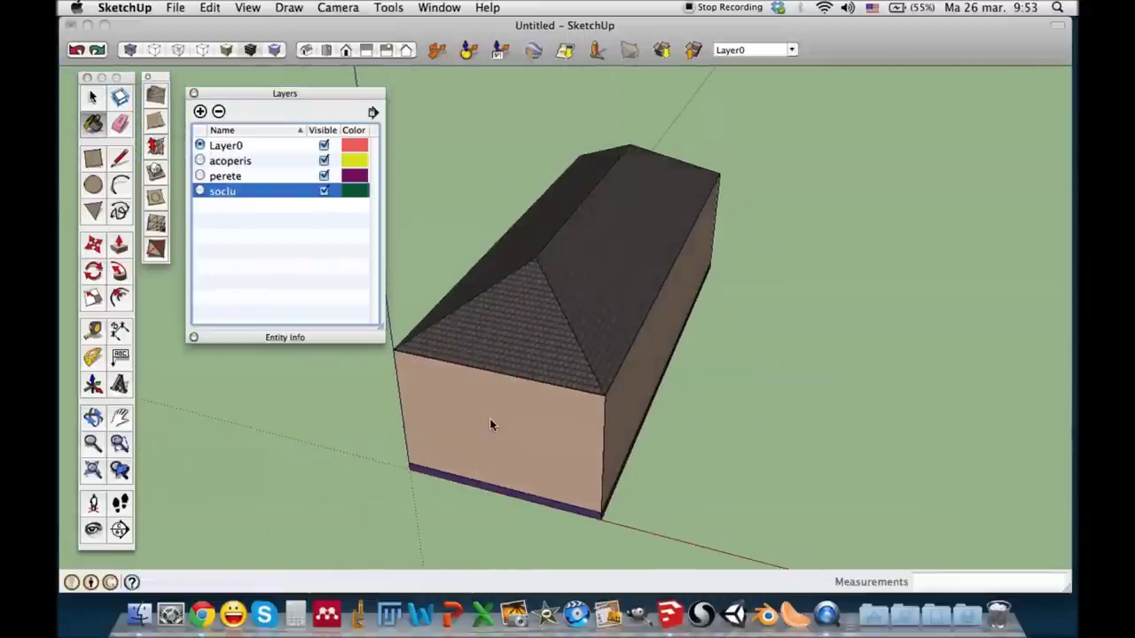
{"action": "key", "text": "super"}
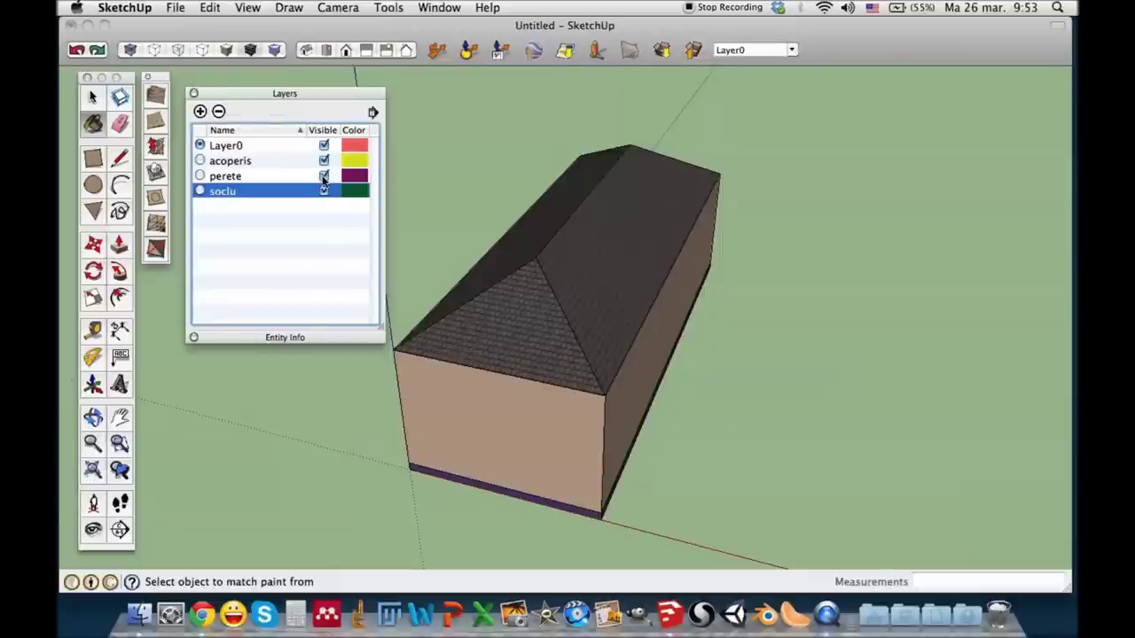
Step: Hide the perete walls layer to expose the slab, then pick the Rectangle tool
{"action": "left_click", "coordinate": [323, 177]}
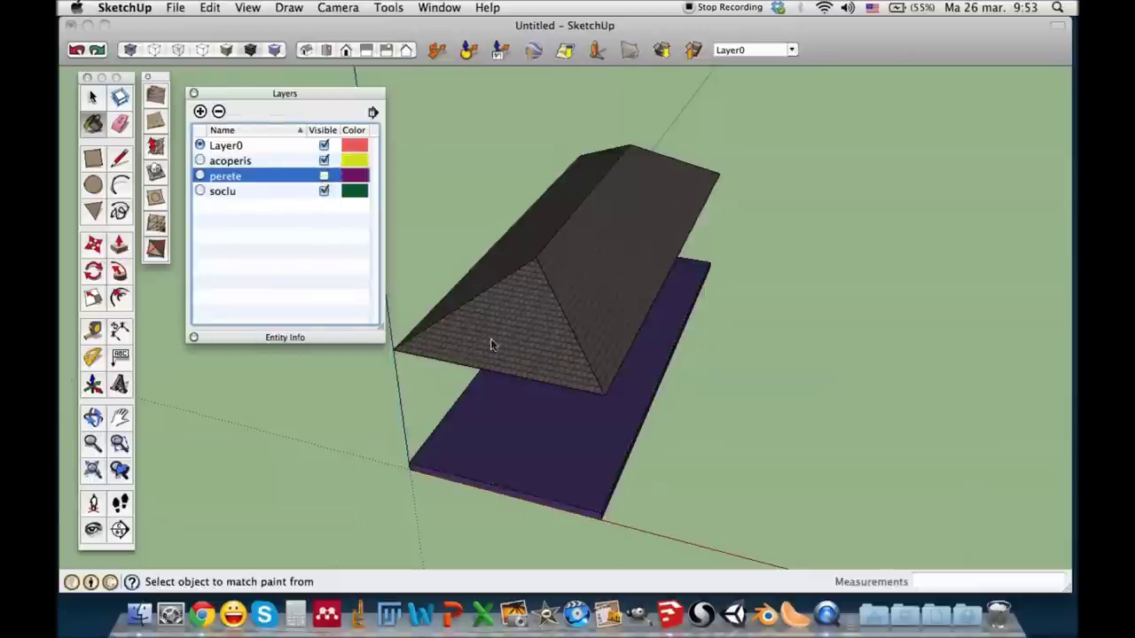
{"action": "middle_click_drag", "start_coordinate": [470, 401], "coordinate": [518, 282]}
{"action": "key", "text": "b"}
{"action": "scroll", "coordinate": [577, 329], "scroll_direction": "up", "scroll_amount": 5}
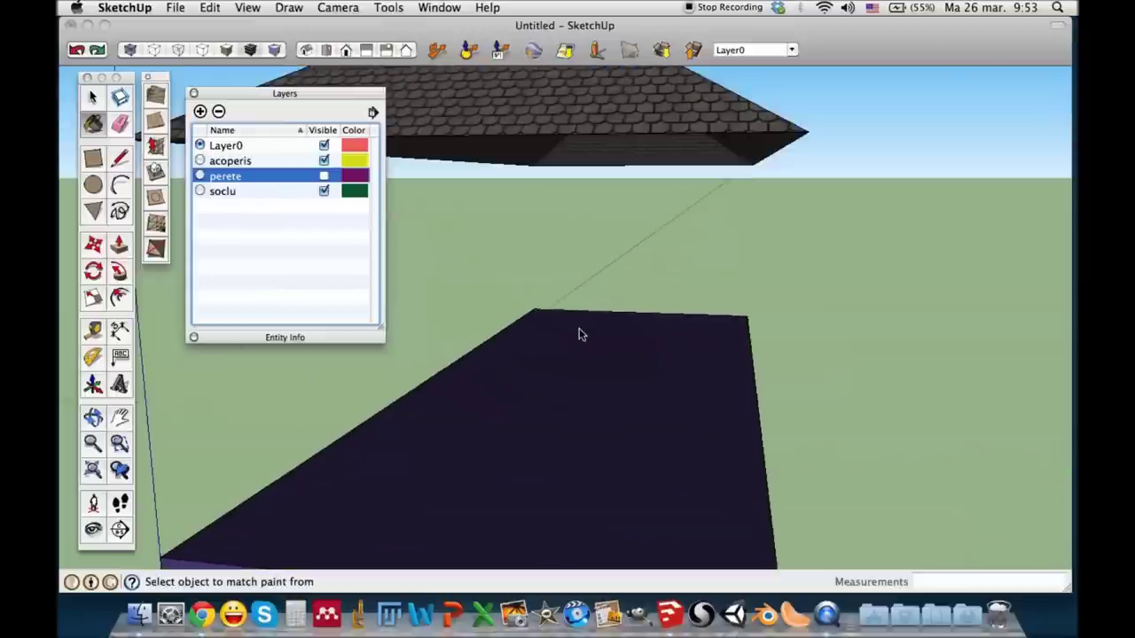
{"action": "left_click", "coordinate": [96, 161]}
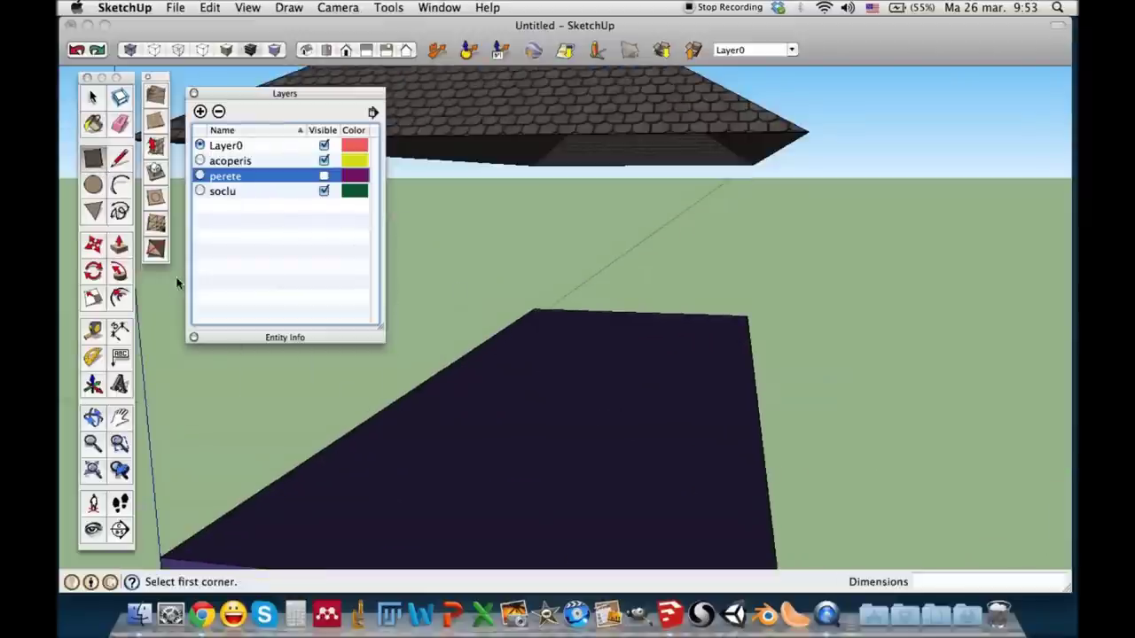
Step: Draw a small rectangle on the slab and pull it up 3,48m into a box
{"action": "left_click", "coordinate": [569, 365]}
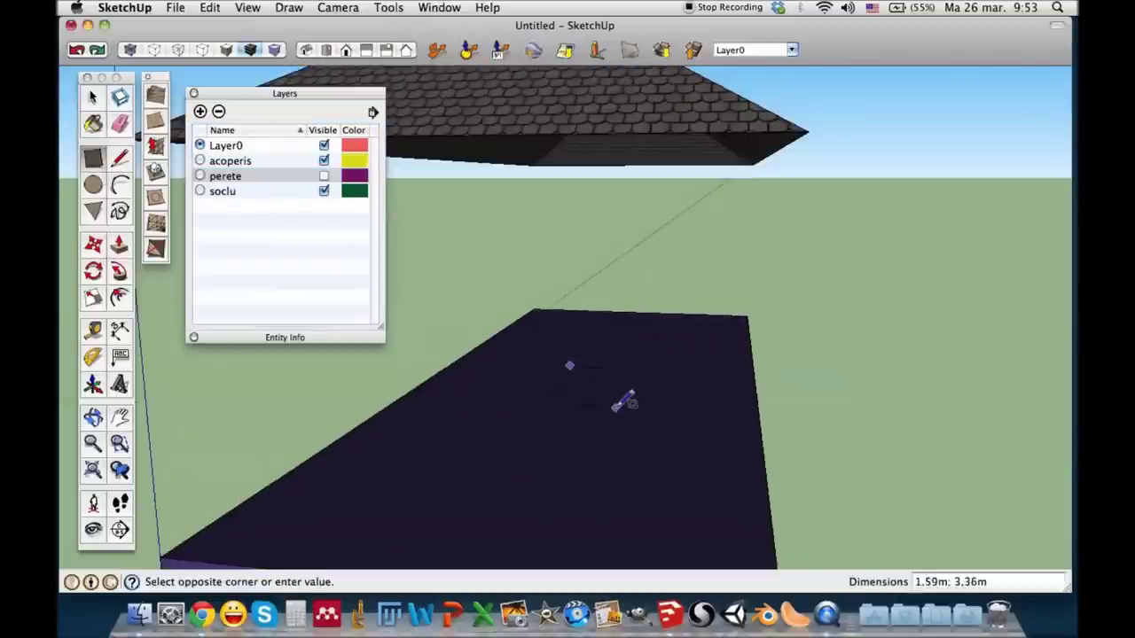
{"action": "left_click", "coordinate": [621, 399]}
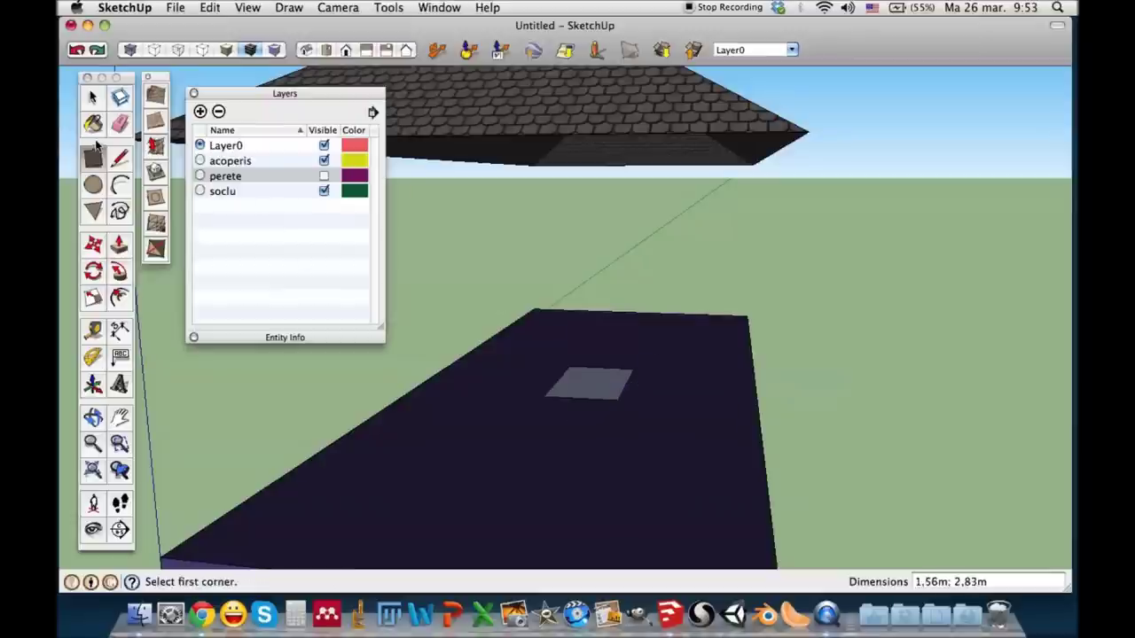
{"action": "left_click", "coordinate": [119, 246]}
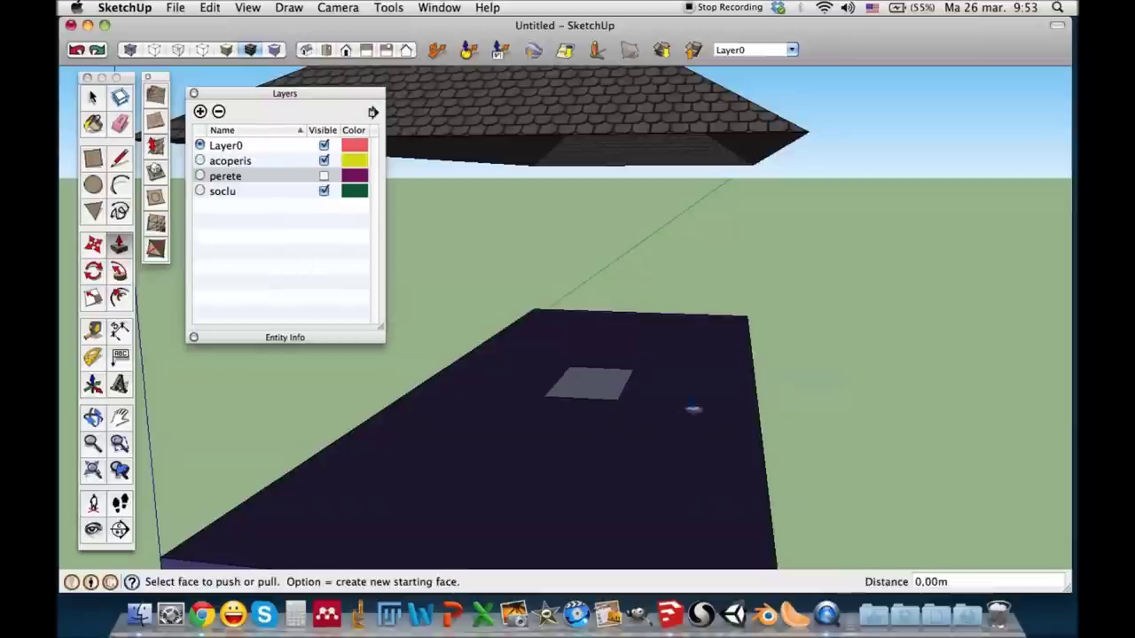
{"action": "left_click", "coordinate": [595, 399]}
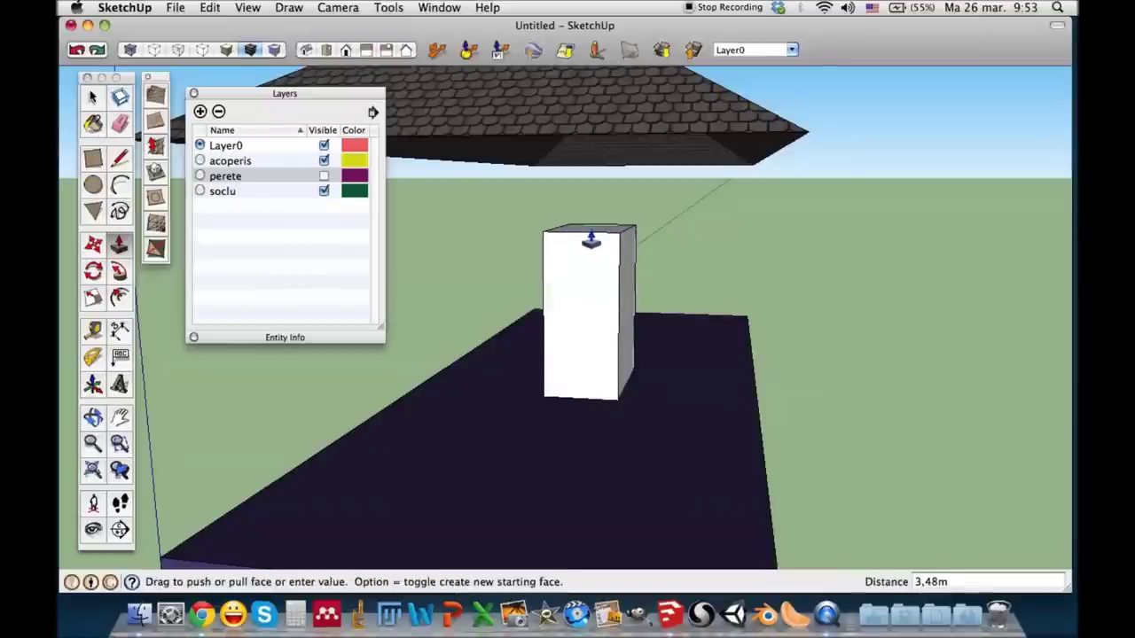
{"action": "left_click", "coordinate": [591, 240]}
Step: Select the whole new box and make it a group
{"action": "middle_click_drag", "start_coordinate": [603, 296], "coordinate": [567, 316]}
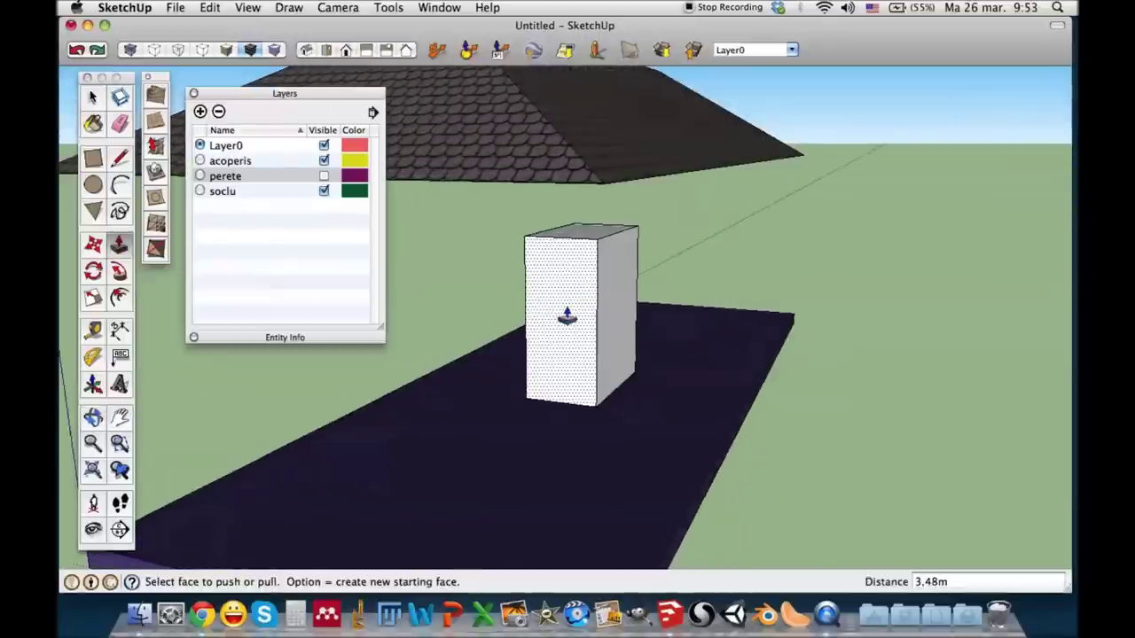
{"action": "key", "text": "space"}
{"action": "triple_click", "coordinate": [568, 310]}
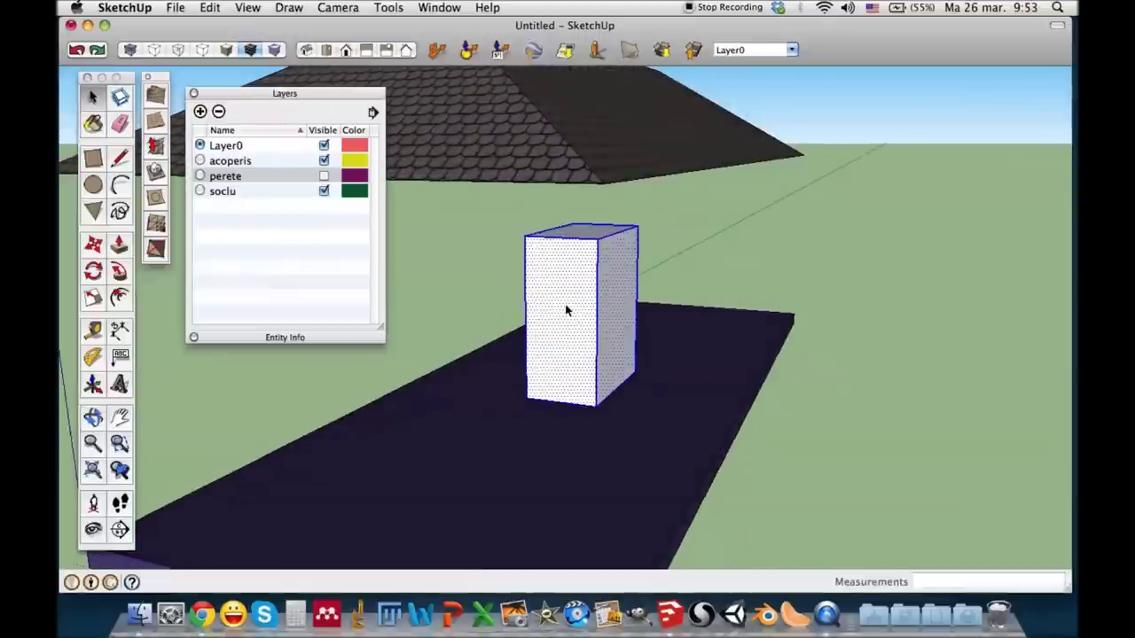
{"action": "right_click", "coordinate": [567, 310]}
{"action": "left_click", "coordinate": [633, 432]}
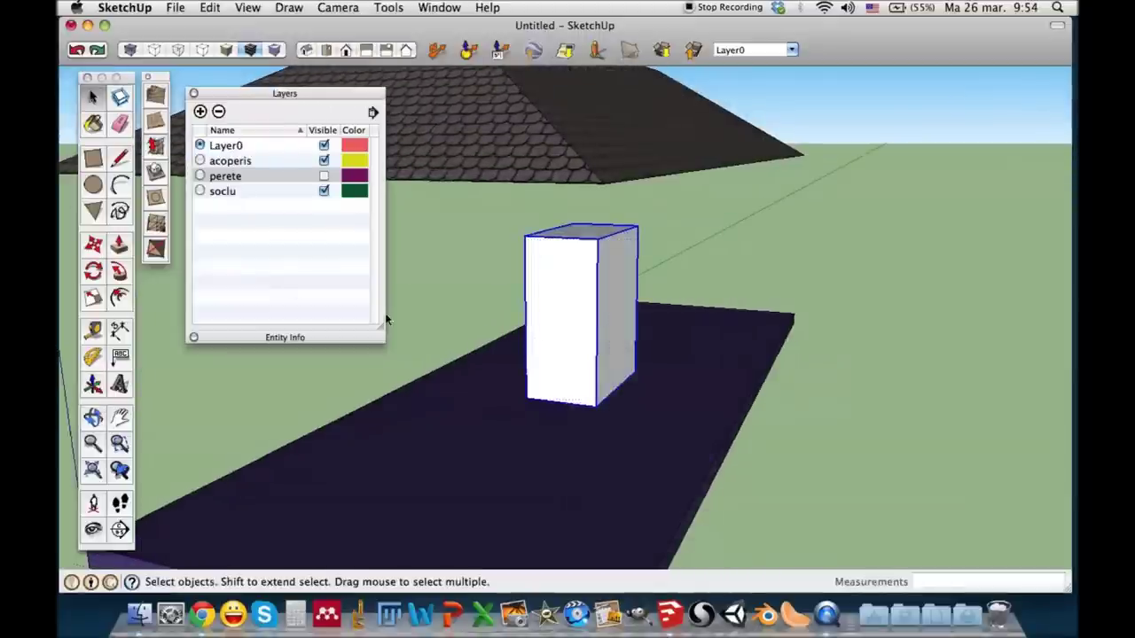
Step: Paint the grouped box with the tan stone material from the Stone collection
{"action": "left_click", "coordinate": [94, 124]}
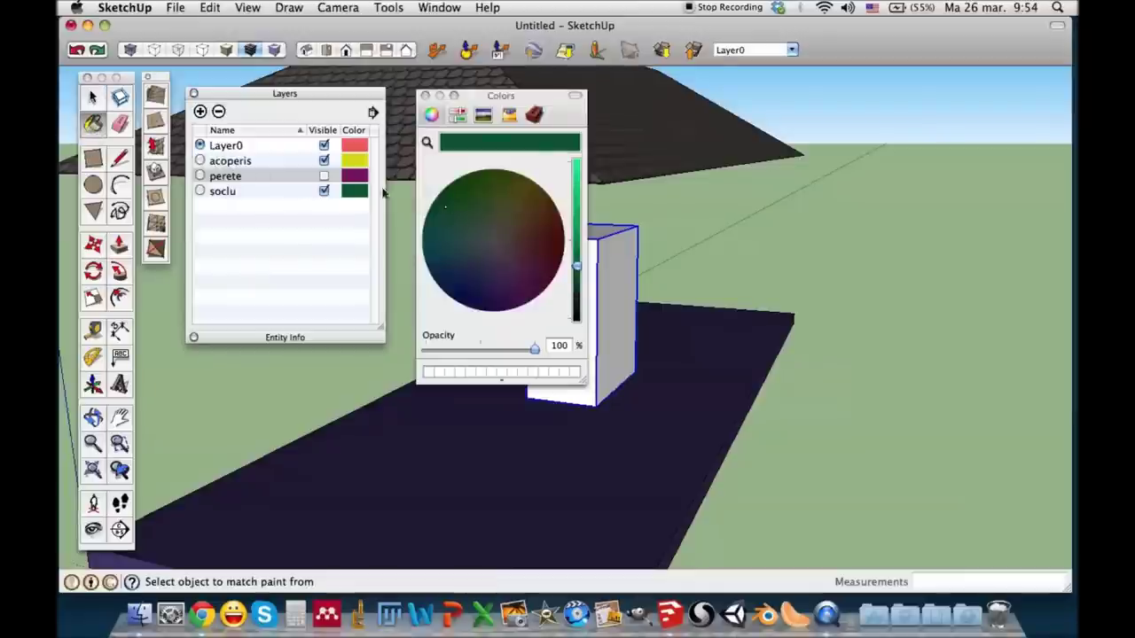
{"action": "left_click", "coordinate": [534, 116]}
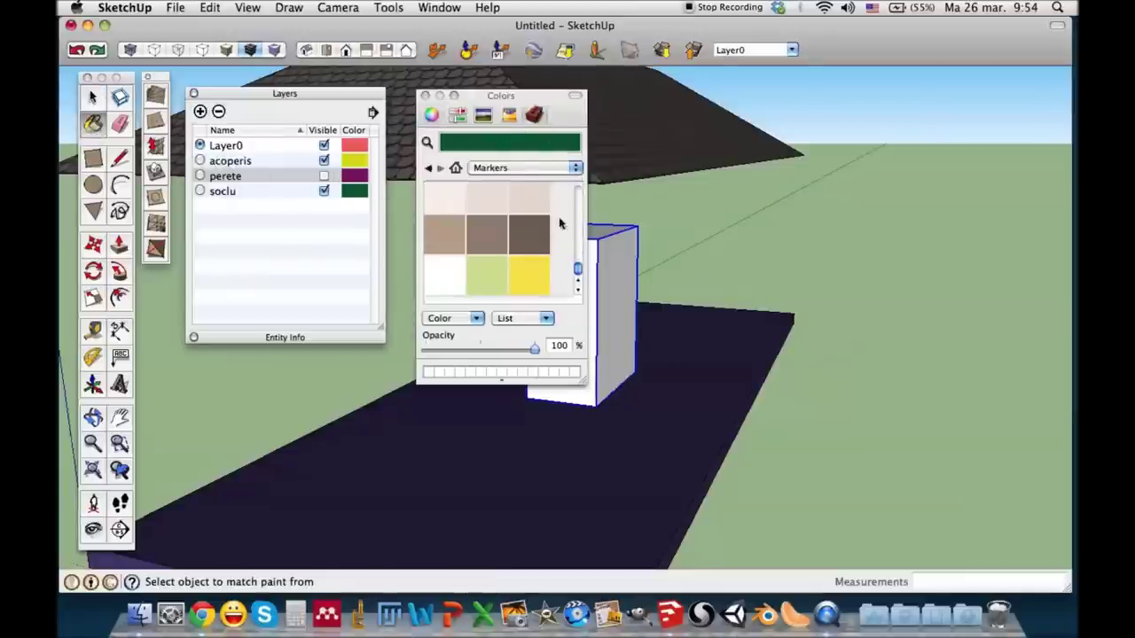
{"action": "left_click", "coordinate": [527, 175]}
{"action": "left_click", "coordinate": [519, 219]}
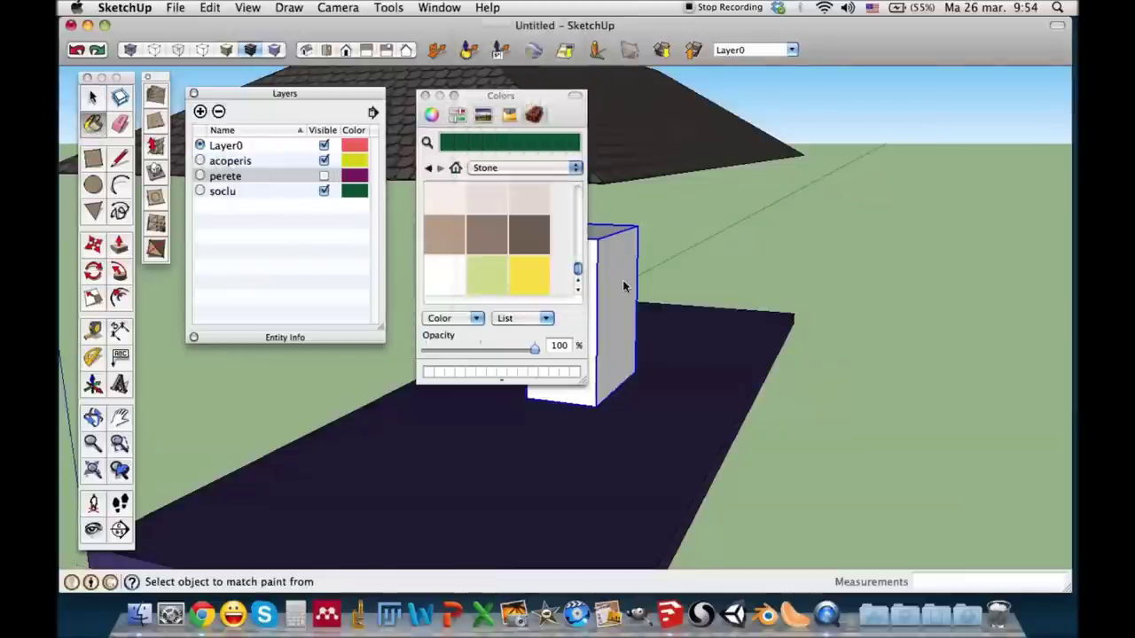
{"action": "left_click", "coordinate": [529, 205]}
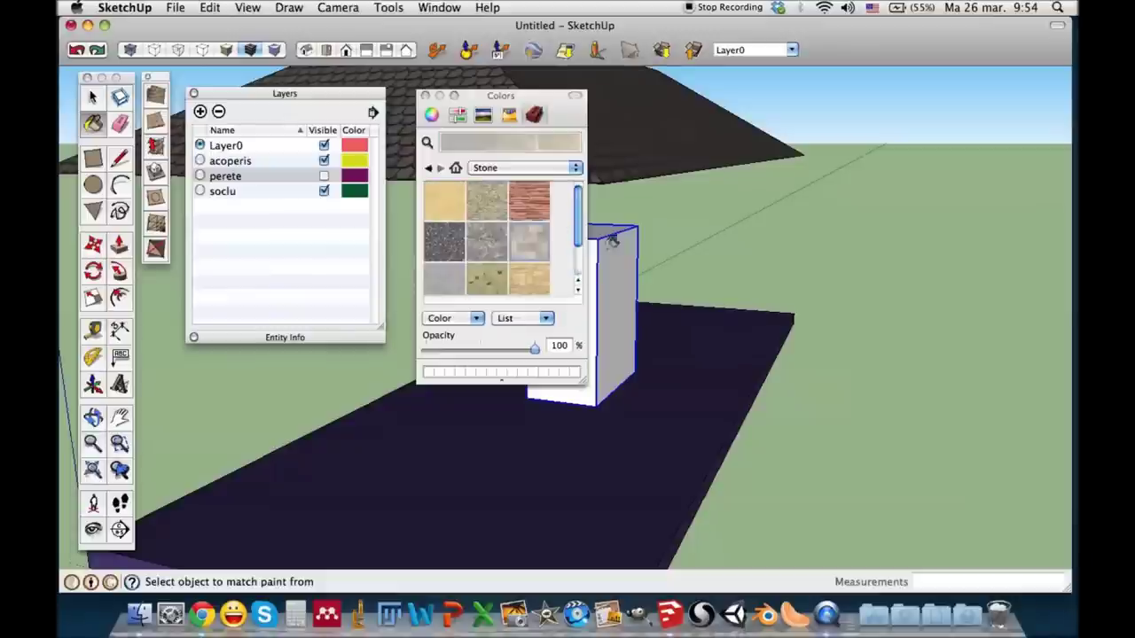
{"action": "left_click", "coordinate": [537, 282]}
{"action": "left_click", "coordinate": [616, 266]}
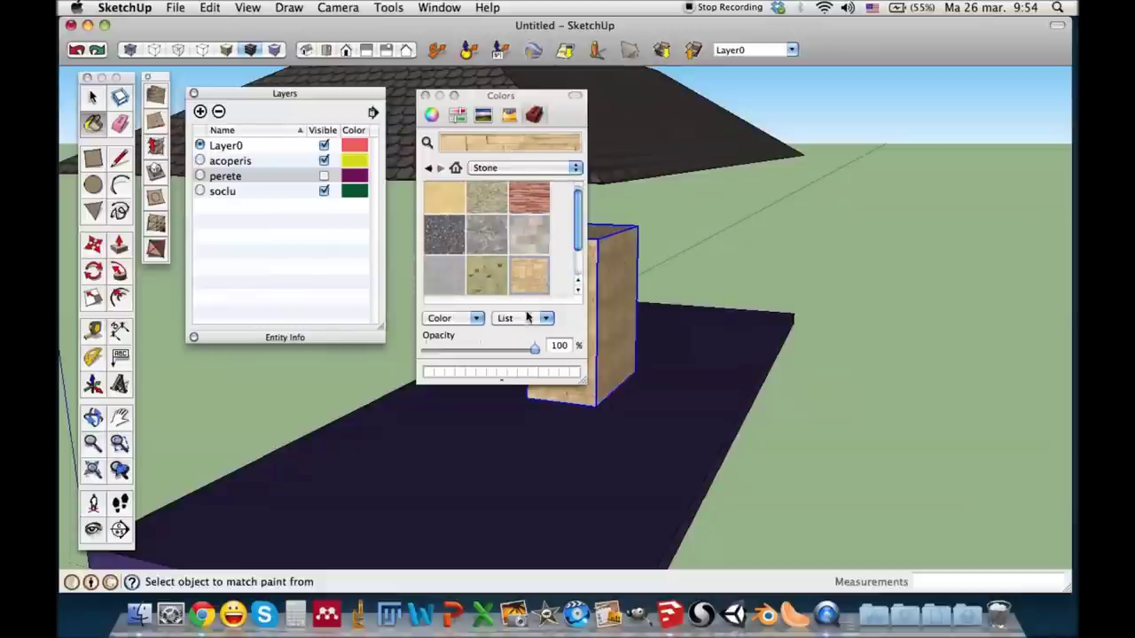
{"action": "left_click", "coordinate": [426, 95]}
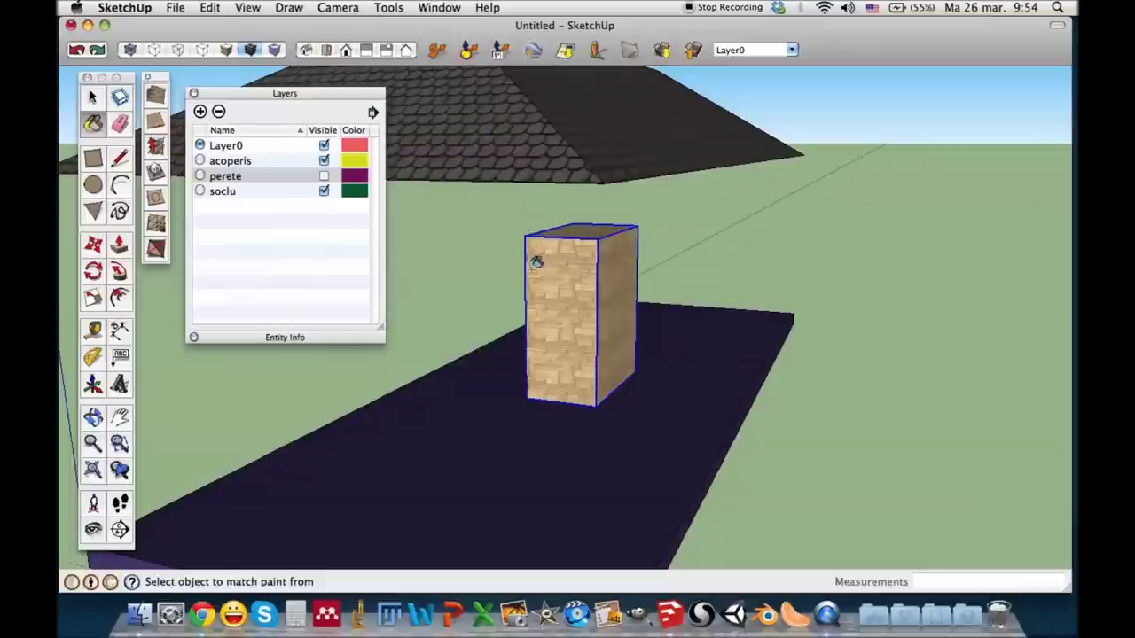
{"action": "middle_click_drag", "start_coordinate": [538, 259], "coordinate": [705, 294]}
{"action": "mouse_move", "coordinate": [705, 295]}
{"action": "left_mouse_down"}
{"action": "mouse_move", "coordinate": [641, 307]}
{"action": "mouse_move", "coordinate": [469, 228]}
{"action": "mouse_move", "coordinate": [563, 253]}
{"action": "left_mouse_up"}
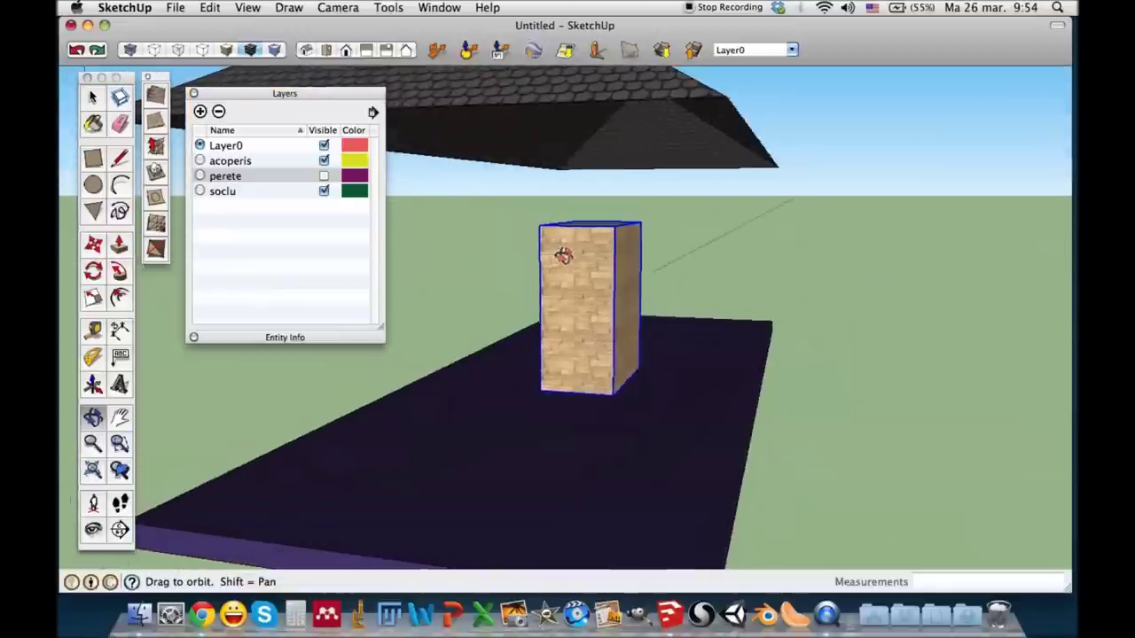
{"action": "key", "text": "b"}
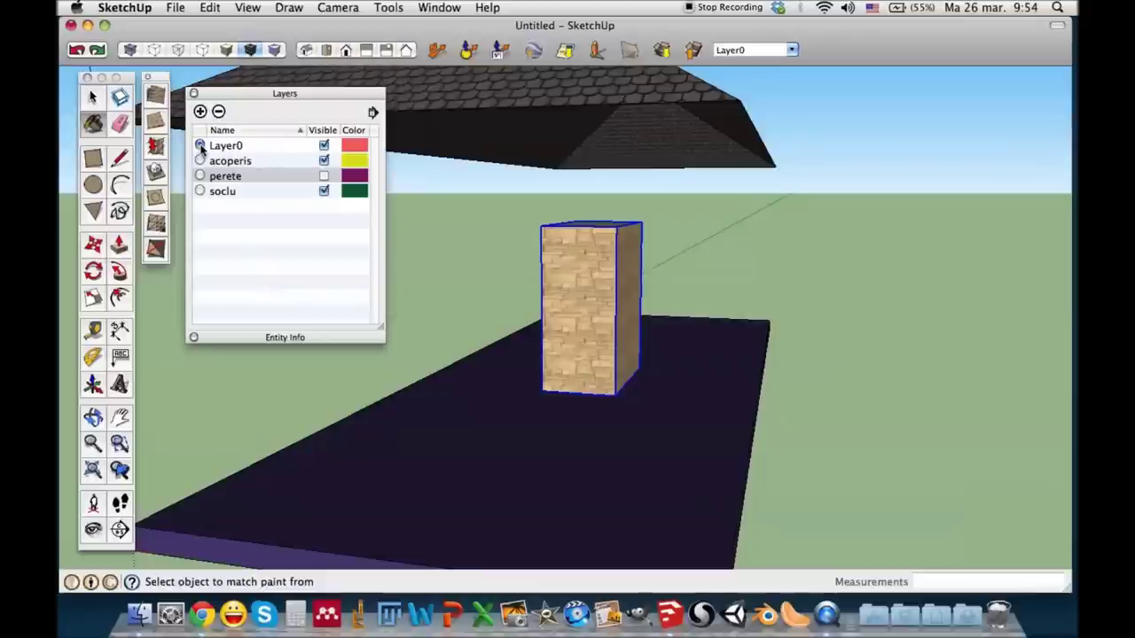
Step: Make Layer0 current with perete hidden, and move the Layers window to the right
{"action": "left_click", "coordinate": [201, 147]}
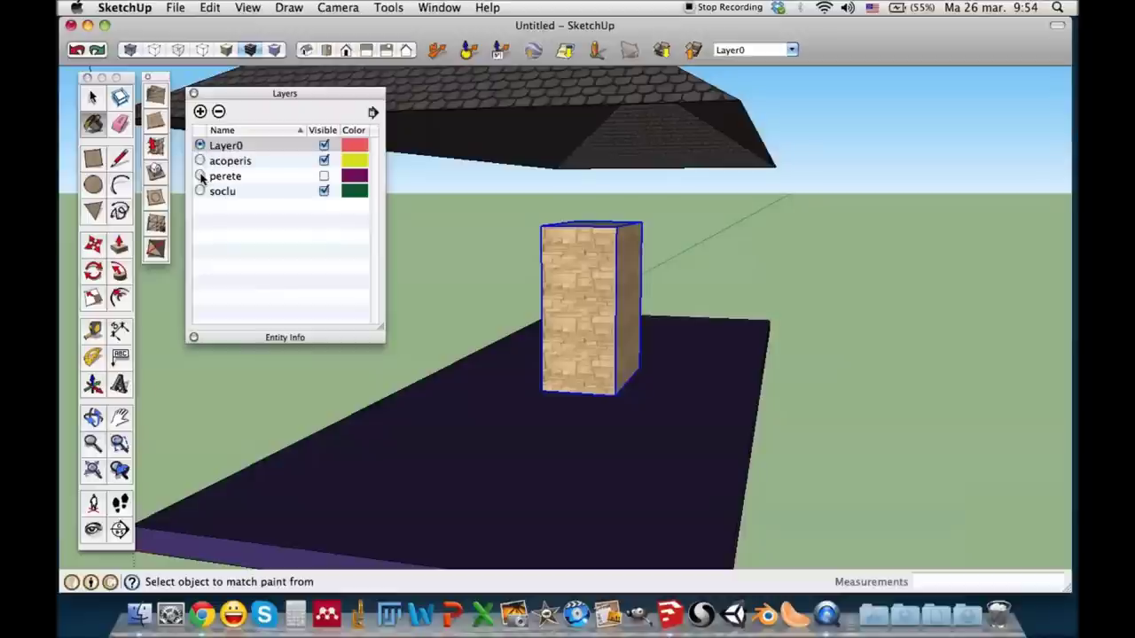
{"action": "left_click", "coordinate": [200, 177]}
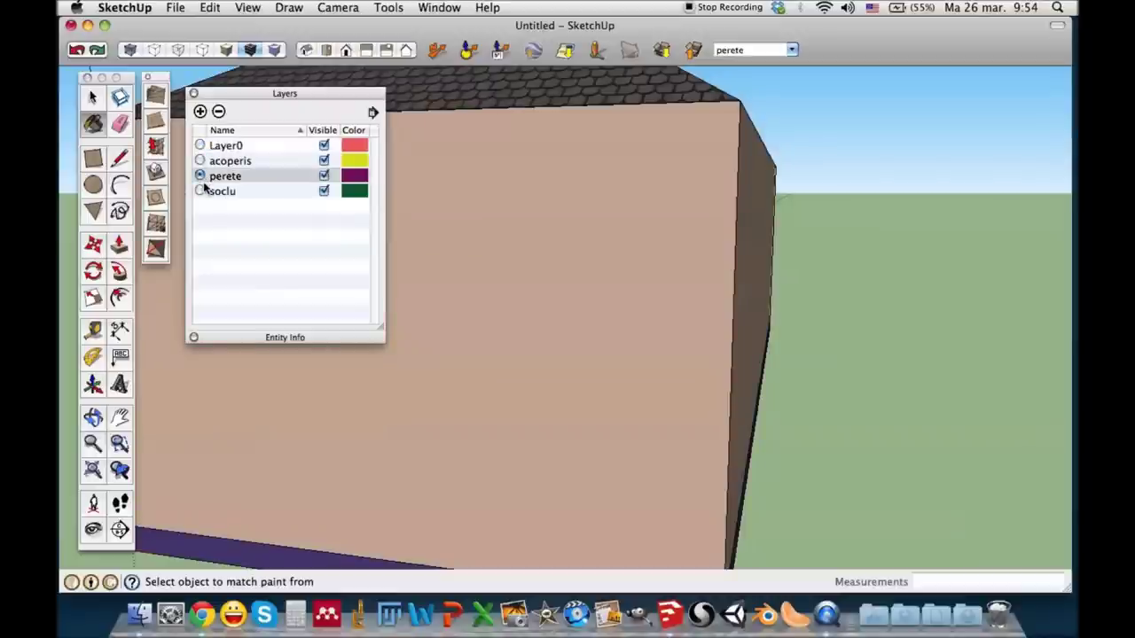
{"action": "left_click", "coordinate": [200, 161]}
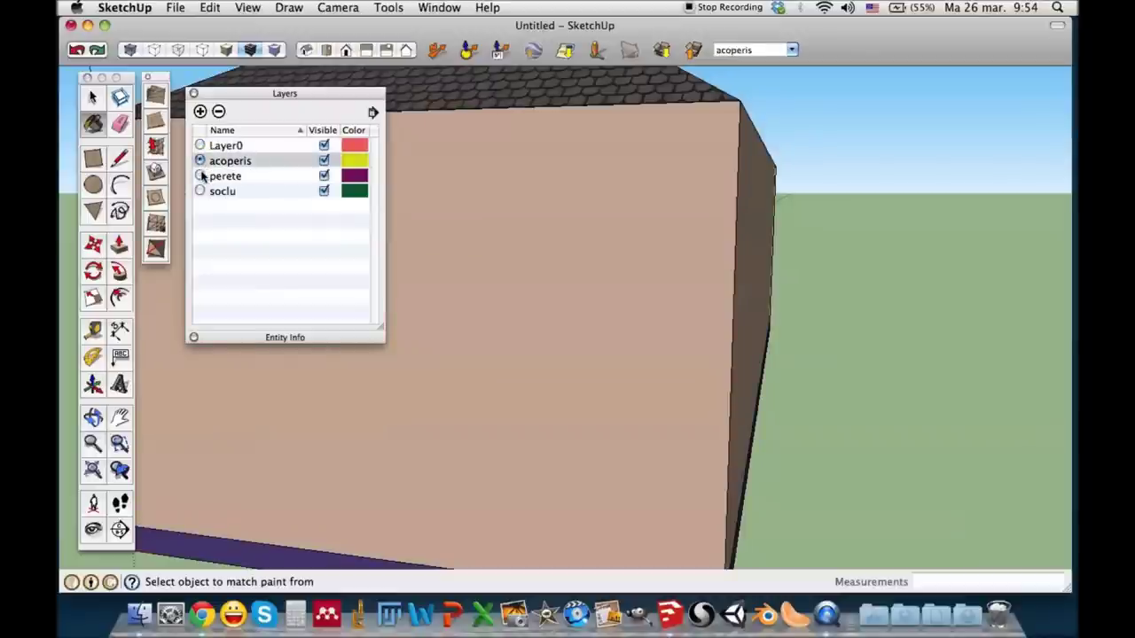
{"action": "left_click", "coordinate": [323, 176]}
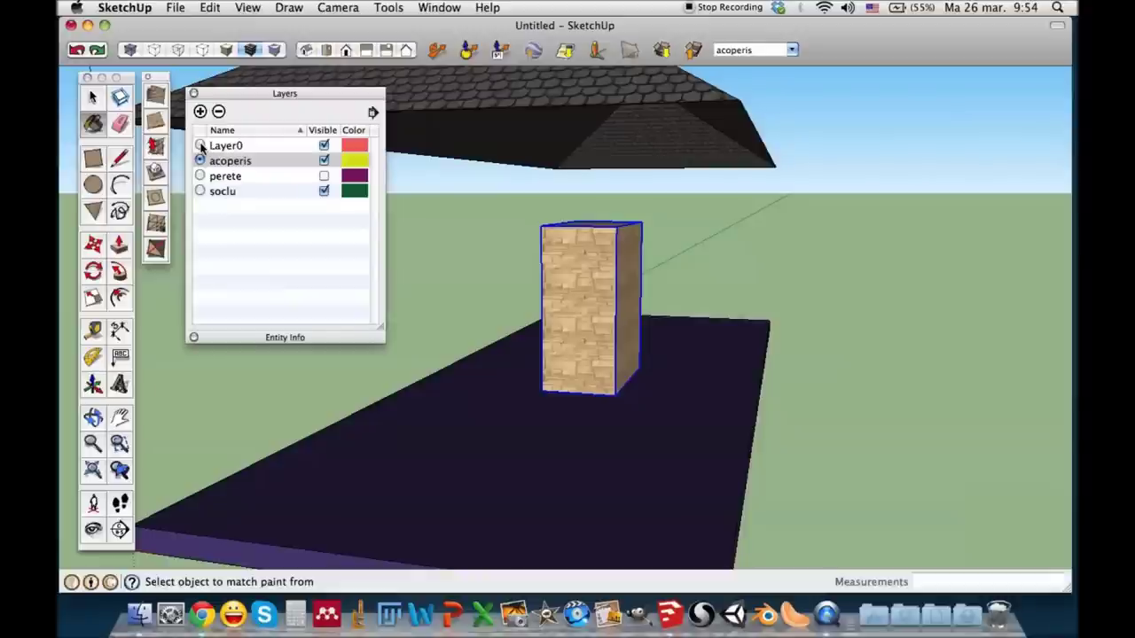
{"action": "left_click", "coordinate": [200, 145]}
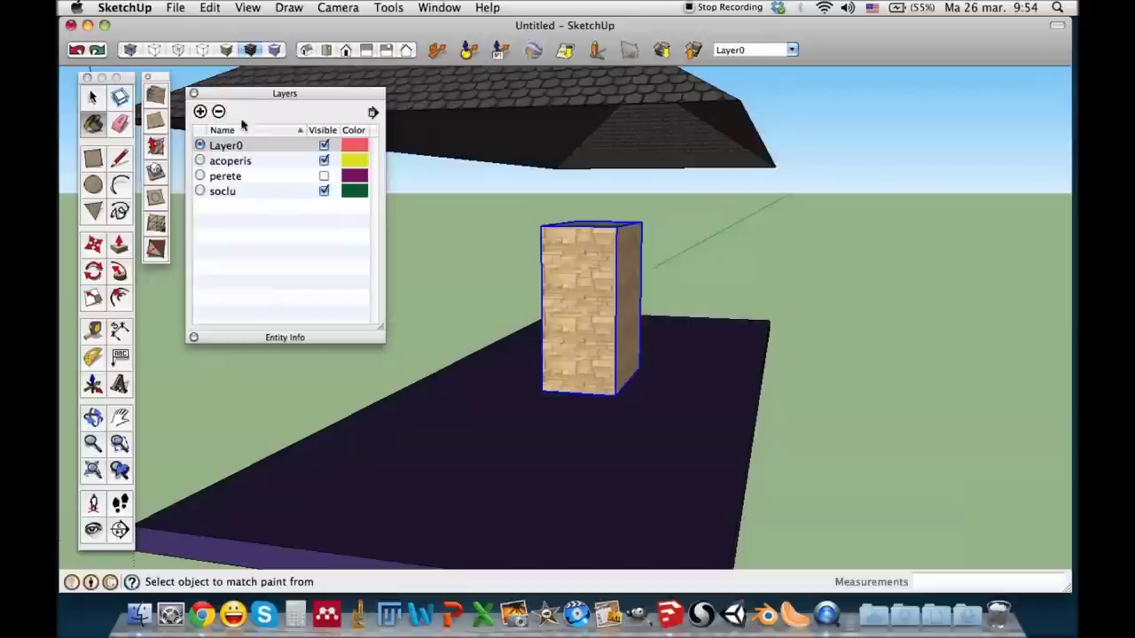
{"action": "mouse_move", "coordinate": [266, 96]}
{"action": "left_mouse_down"}
{"action": "mouse_move", "coordinate": [792, 163]}
{"action": "mouse_move", "coordinate": [879, 135]}
{"action": "left_mouse_up"}
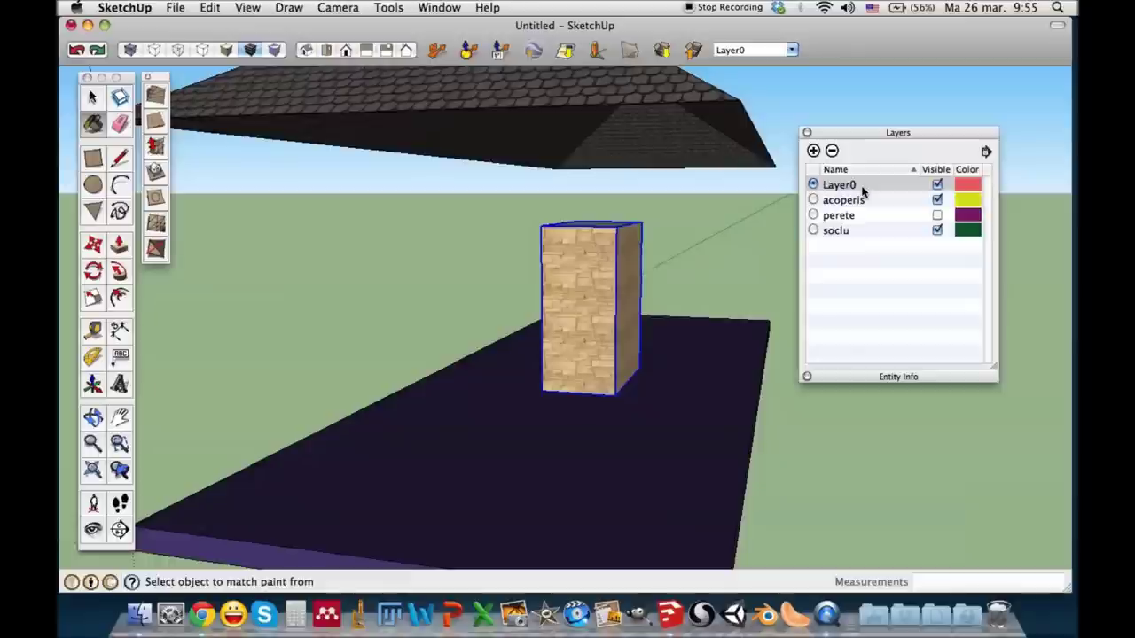
Step: Add a new layer named 'pseudo-semineu'
{"action": "left_click", "coordinate": [813, 151]}
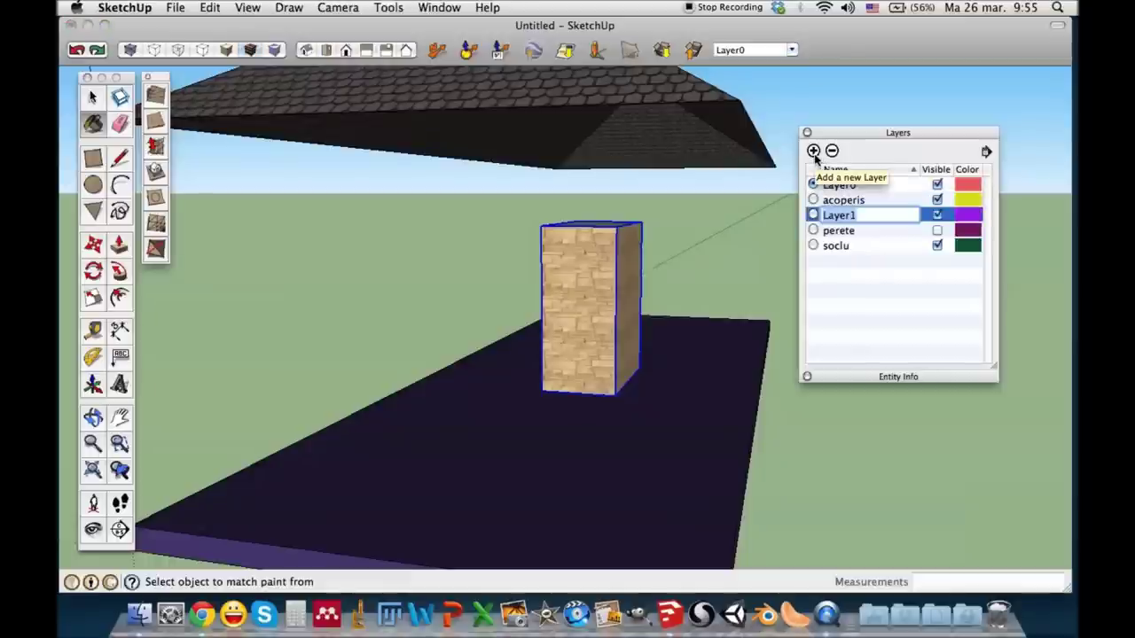
{"action": "type", "text": "pseudosemineu"}
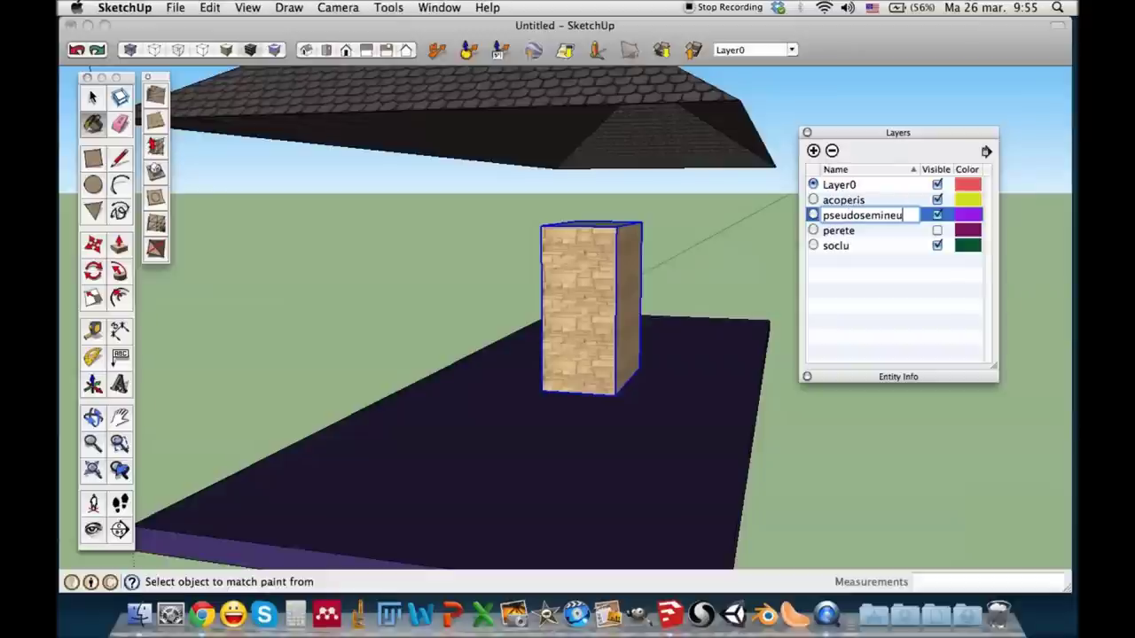
{"action": "left_click", "coordinate": [860, 215]}
{"action": "type", "text": "-"}
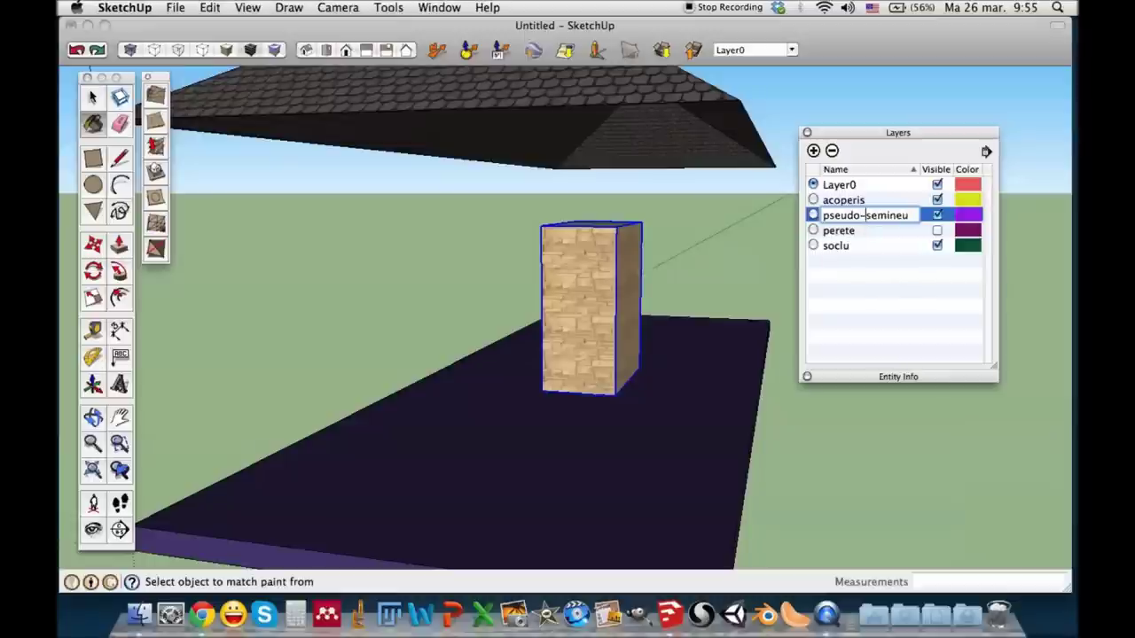
{"action": "left_click", "coordinate": [852, 282]}
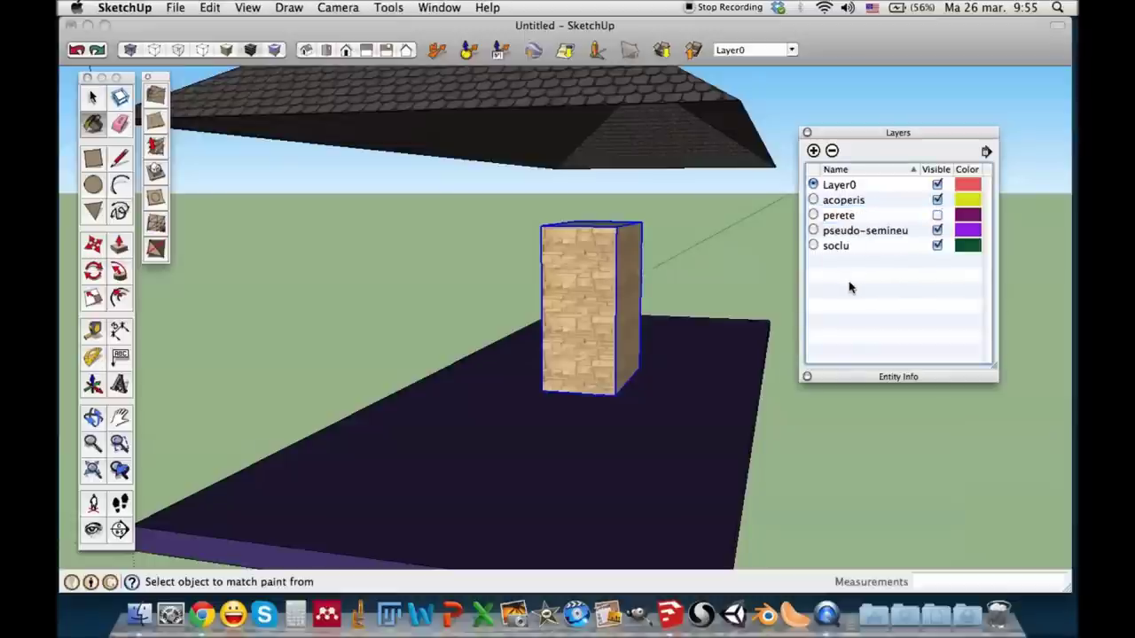
Step: Move the grouped stone box onto the pseudo-semineu layer through its properties
{"action": "right_click", "coordinate": [605, 277]}
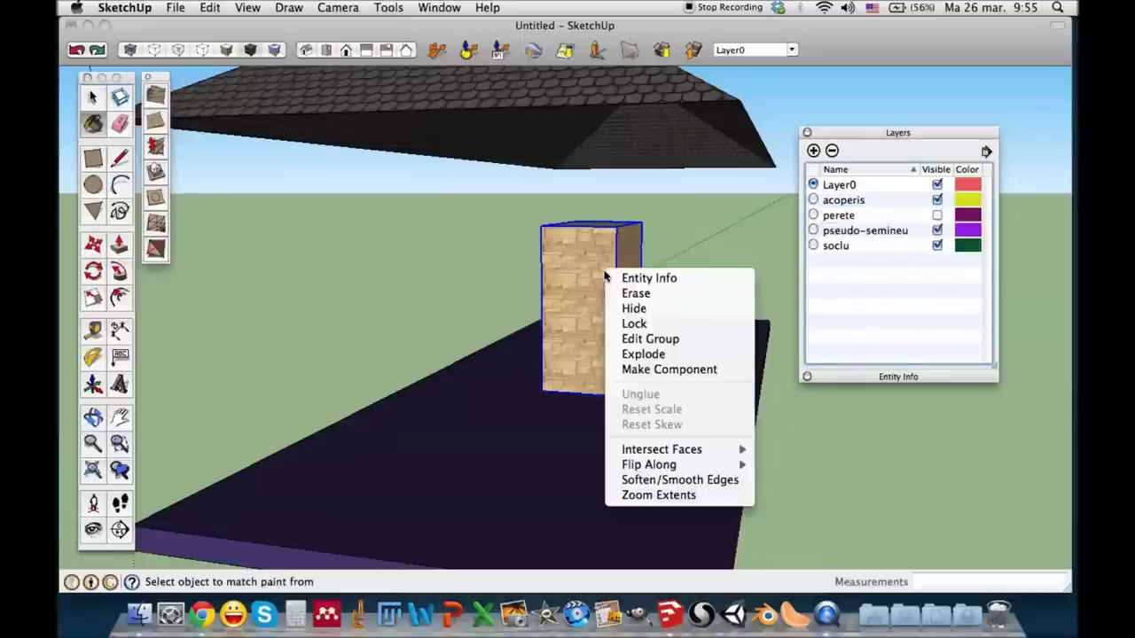
{"action": "left_click", "coordinate": [888, 375]}
{"action": "left_click", "coordinate": [887, 375]}
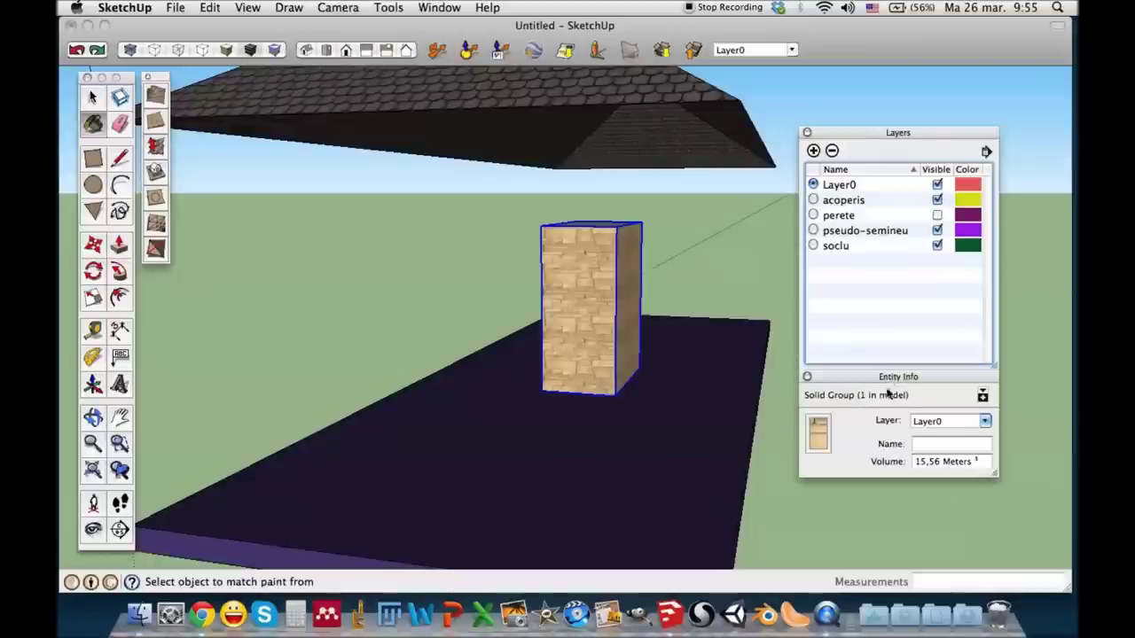
{"action": "left_click", "coordinate": [982, 424]}
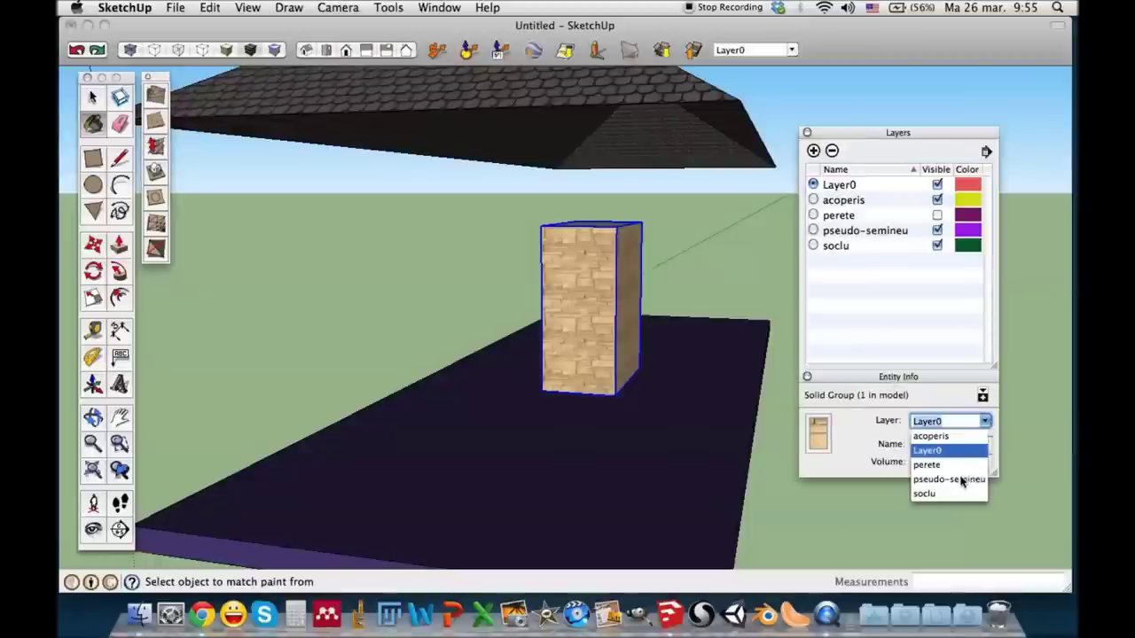
{"action": "left_click", "coordinate": [958, 479]}
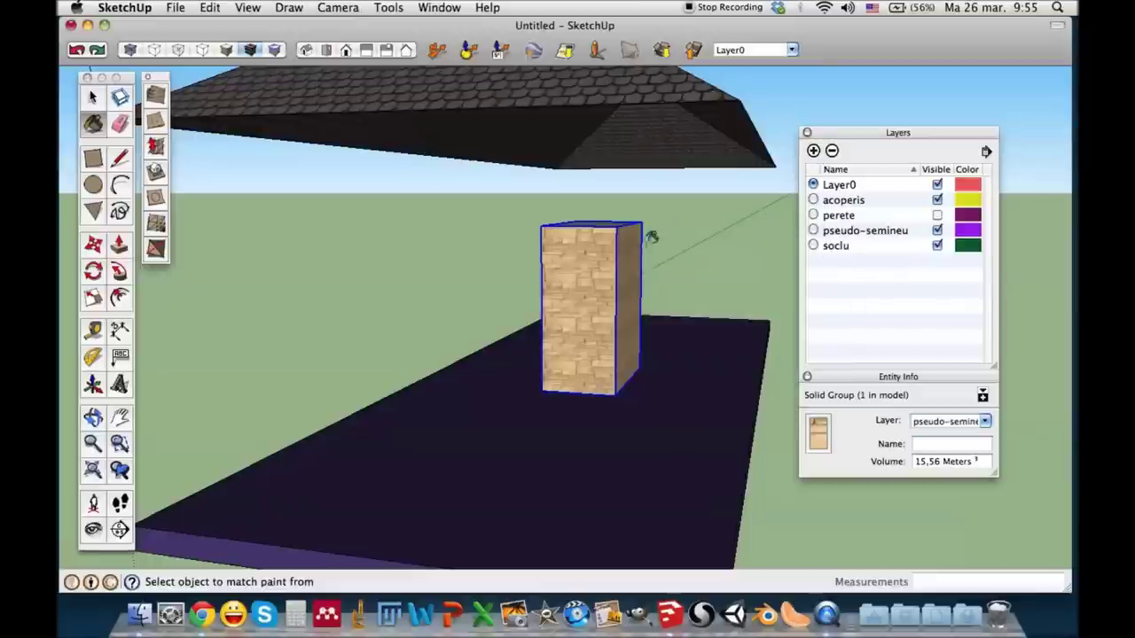
{"action": "scroll", "coordinate": [730, 246], "scroll_direction": "down", "scroll_amount": 3}
Step: Orbit to a front view, show the perete walls layer and hide the acoperis roof layer
{"action": "mouse_move", "coordinate": [691, 257]}
{"action": "middle_mouse_down"}
{"action": "mouse_move", "coordinate": [527, 287]}
{"action": "mouse_move", "coordinate": [735, 292]}
{"action": "middle_mouse_up"}
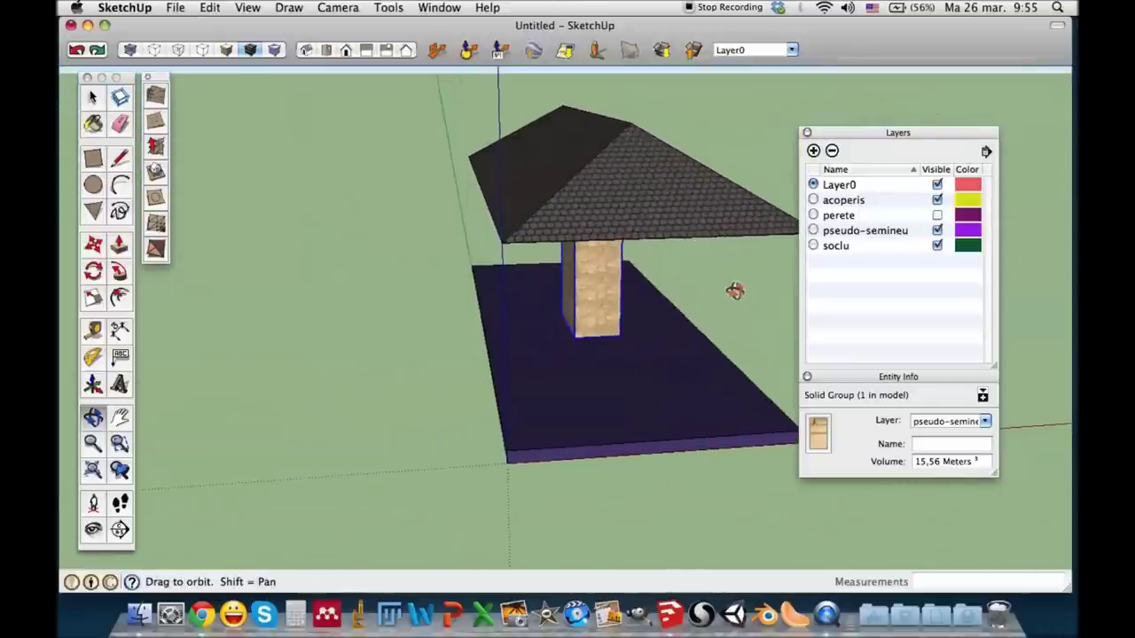
{"action": "mouse_move", "coordinate": [650, 258]}
{"action": "middle_mouse_down"}
{"action": "mouse_move", "coordinate": [650, 301]}
{"action": "mouse_move", "coordinate": [491, 281]}
{"action": "middle_mouse_up"}
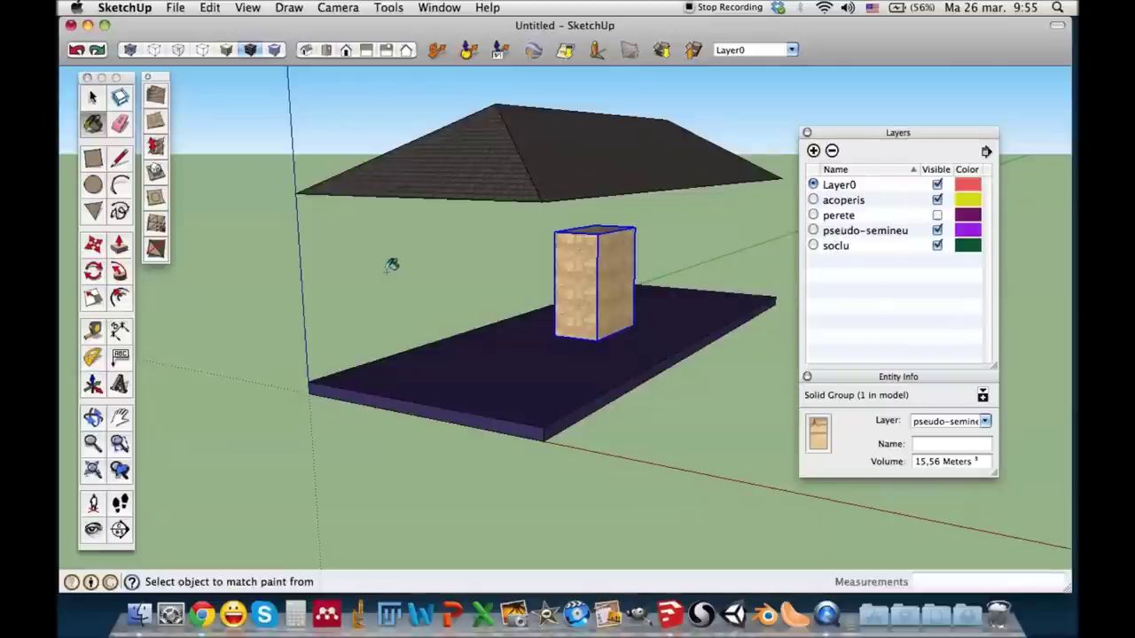
{"action": "middle_click_drag", "start_coordinate": [391, 265], "coordinate": [462, 259]}
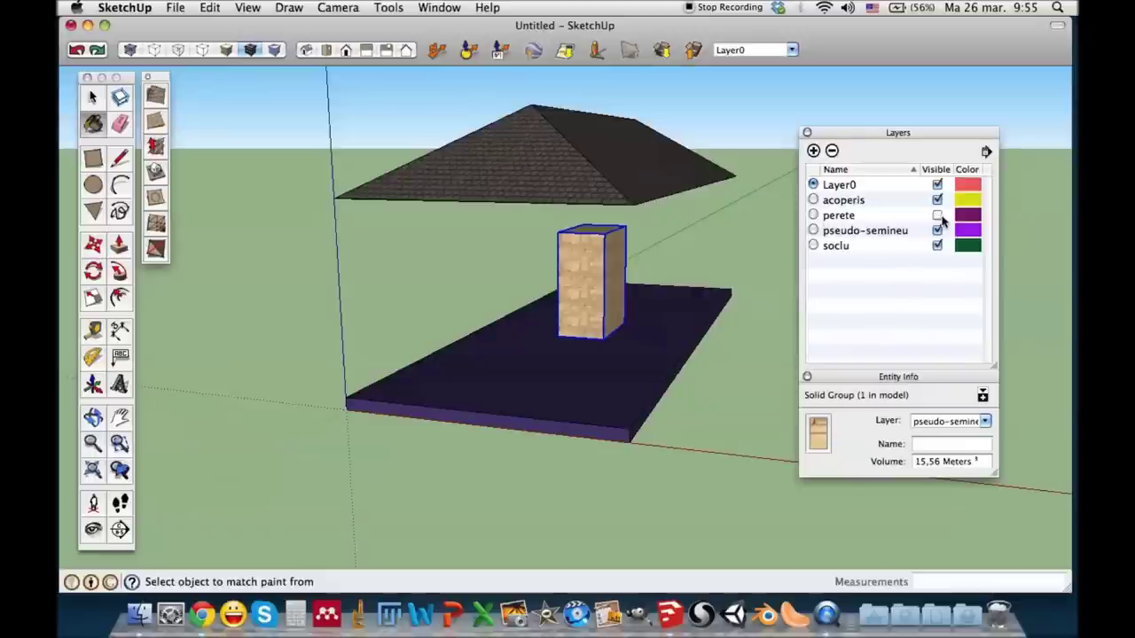
{"action": "left_click", "coordinate": [937, 215]}
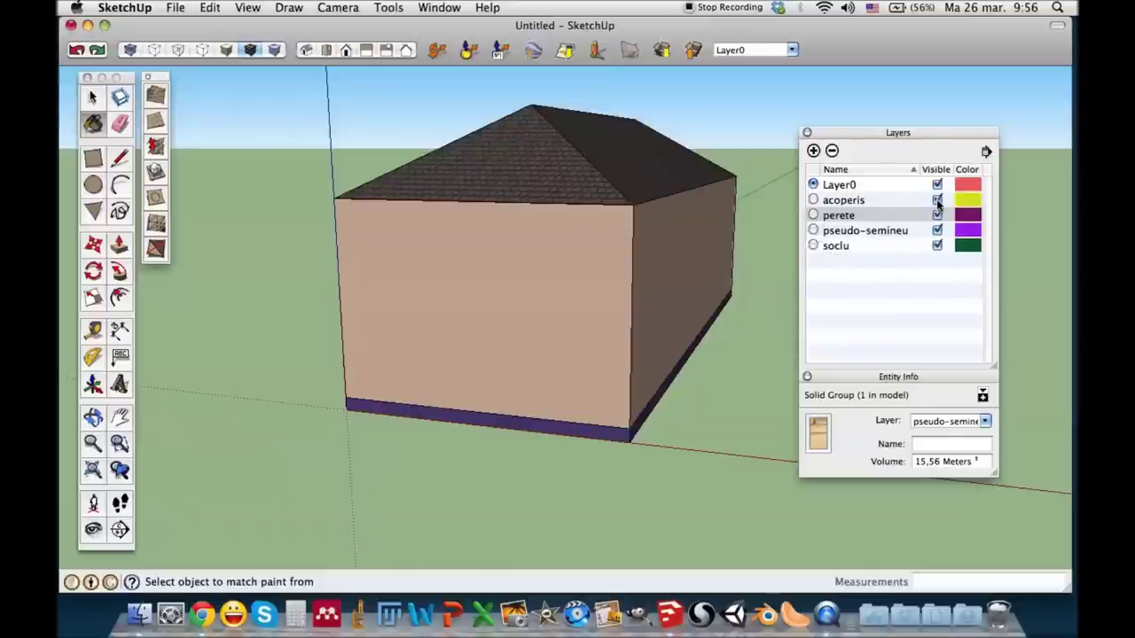
{"action": "left_click", "coordinate": [937, 200]}
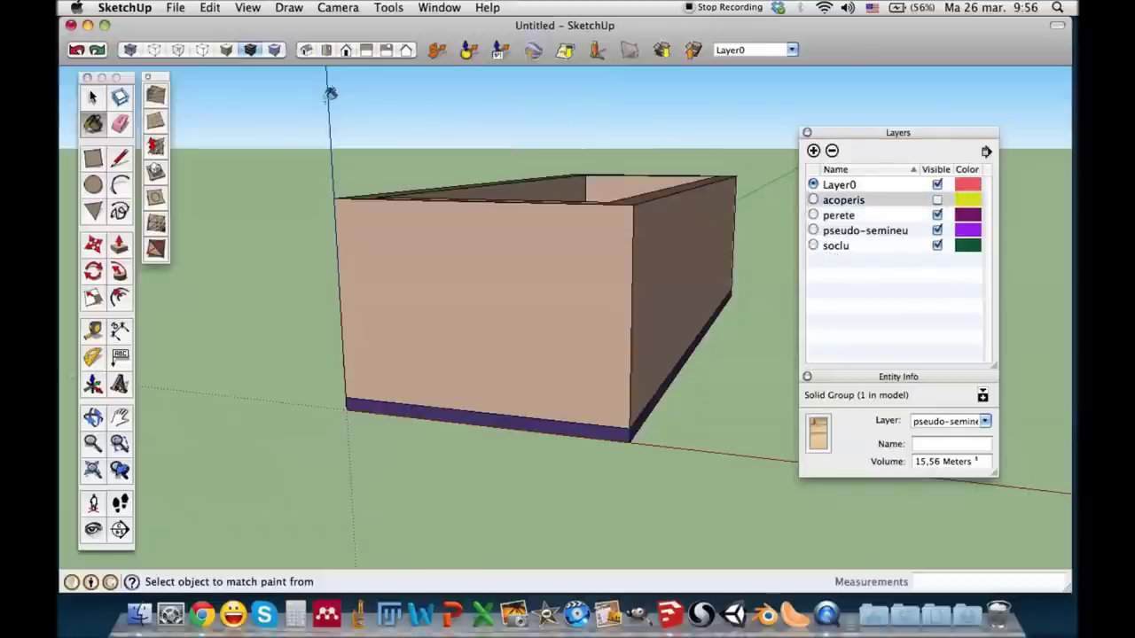
Step: View the roofless house from the top, zoomed out, in Parallel Projection
{"action": "left_click", "coordinate": [326, 52]}
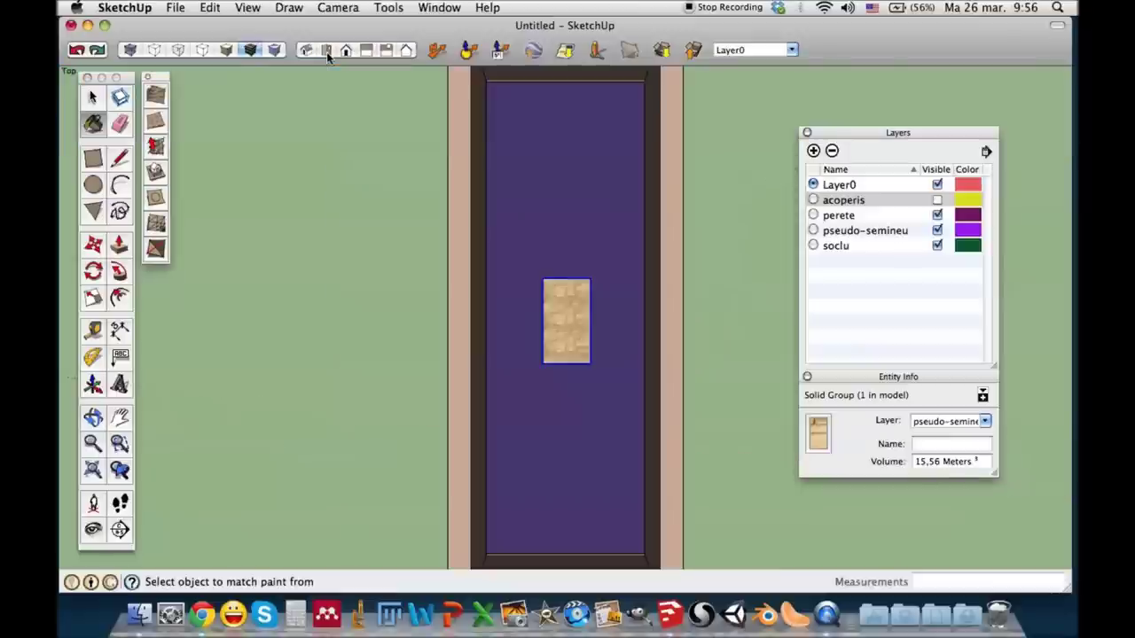
{"action": "scroll", "coordinate": [529, 211], "scroll_direction": "down", "scroll_amount": 2}
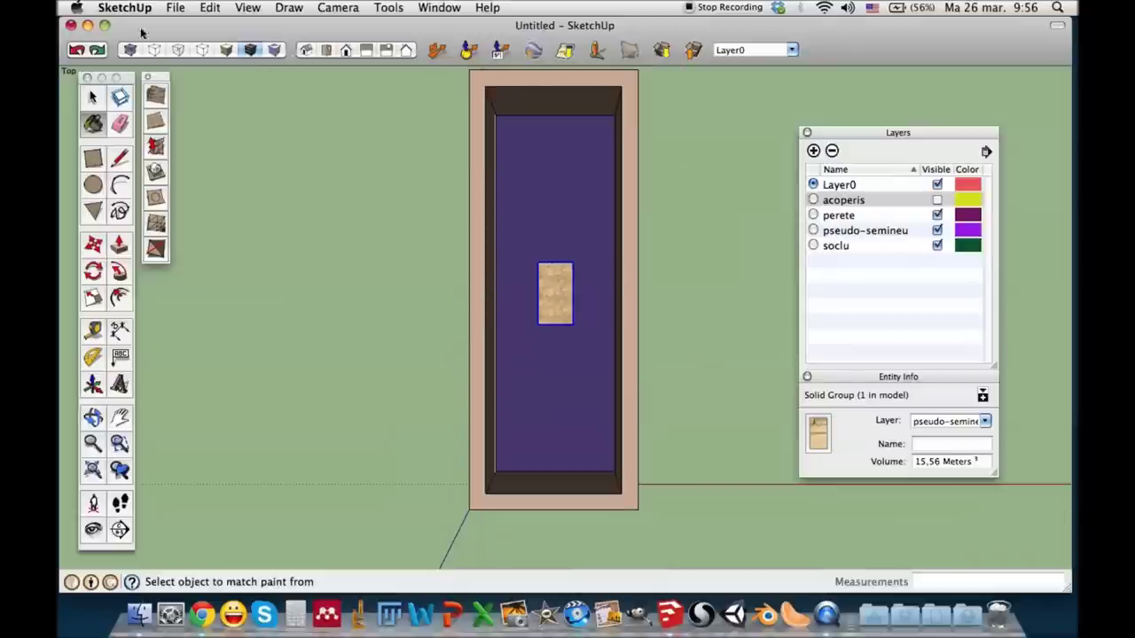
{"action": "left_click", "coordinate": [245, 11]}
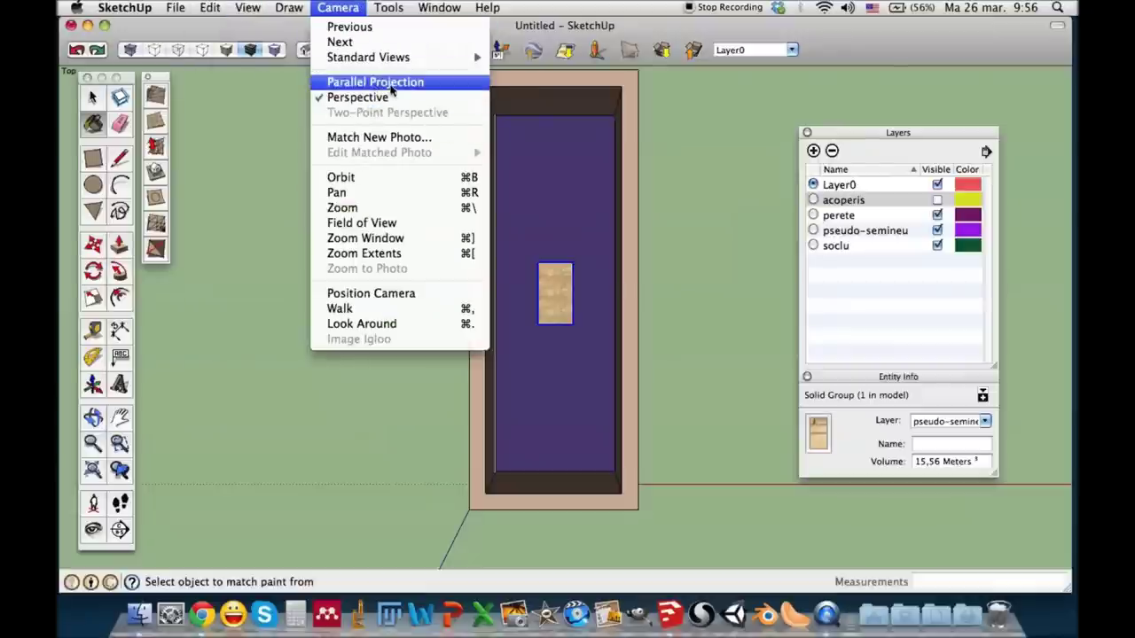
{"action": "left_click", "coordinate": [391, 83]}
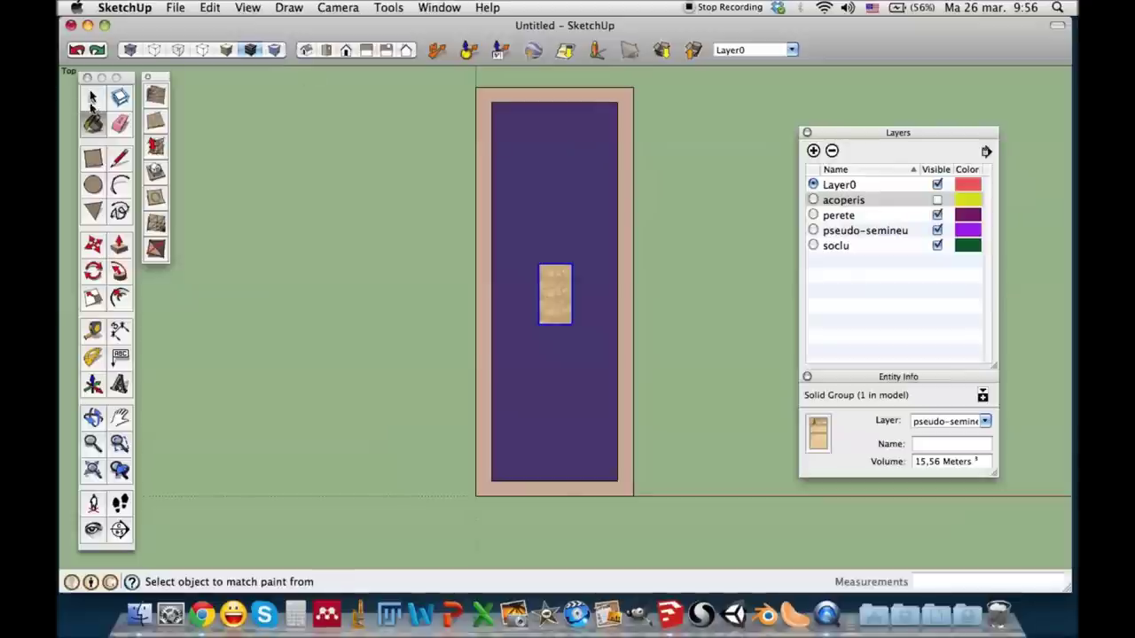
Step: Box-select the model, clear the selection, and switch to the Iso view
{"action": "left_click", "coordinate": [93, 101]}
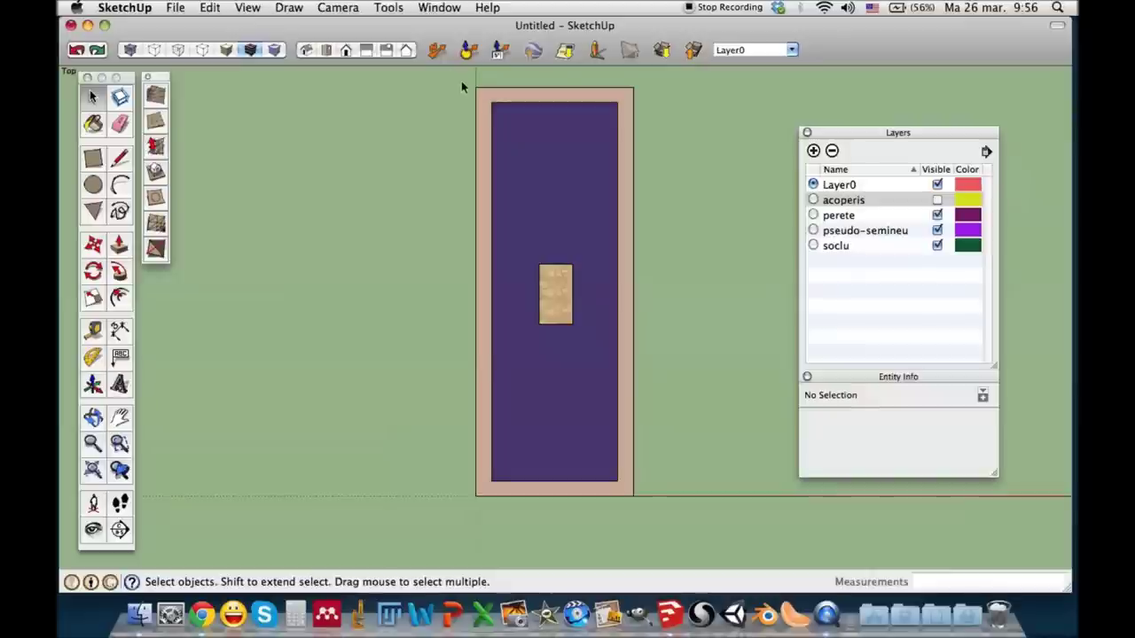
{"action": "mouse_move", "coordinate": [453, 77]}
{"action": "left_mouse_down"}
{"action": "mouse_move", "coordinate": [680, 326]}
{"action": "mouse_move", "coordinate": [684, 524]}
{"action": "left_mouse_up"}
{"action": "left_click", "coordinate": [656, 387]}
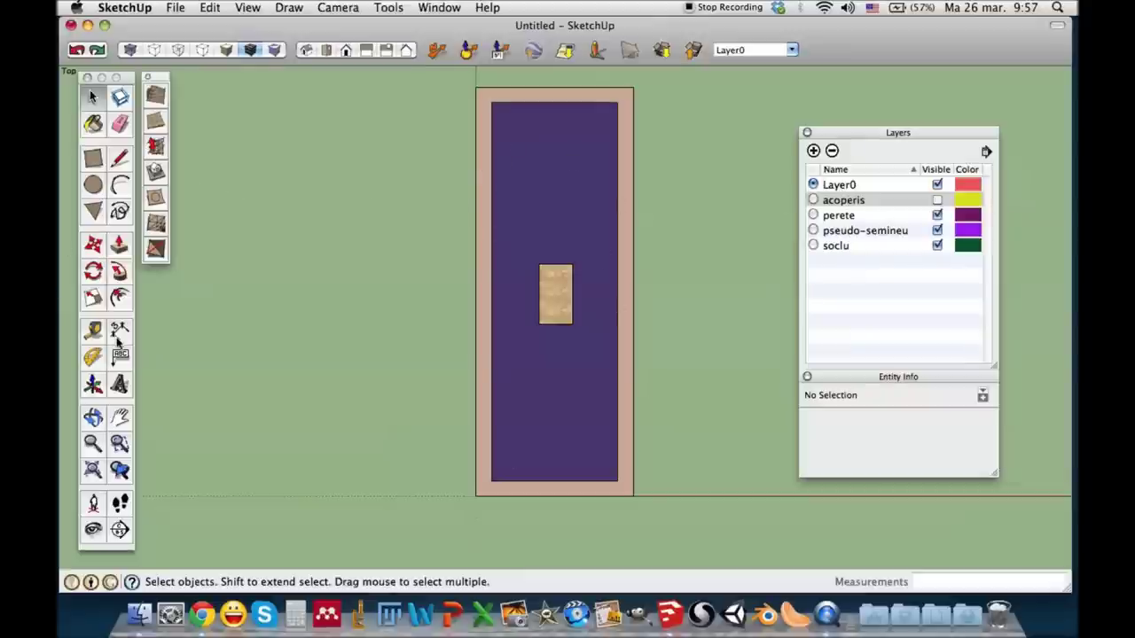
{"action": "left_click", "coordinate": [305, 50]}
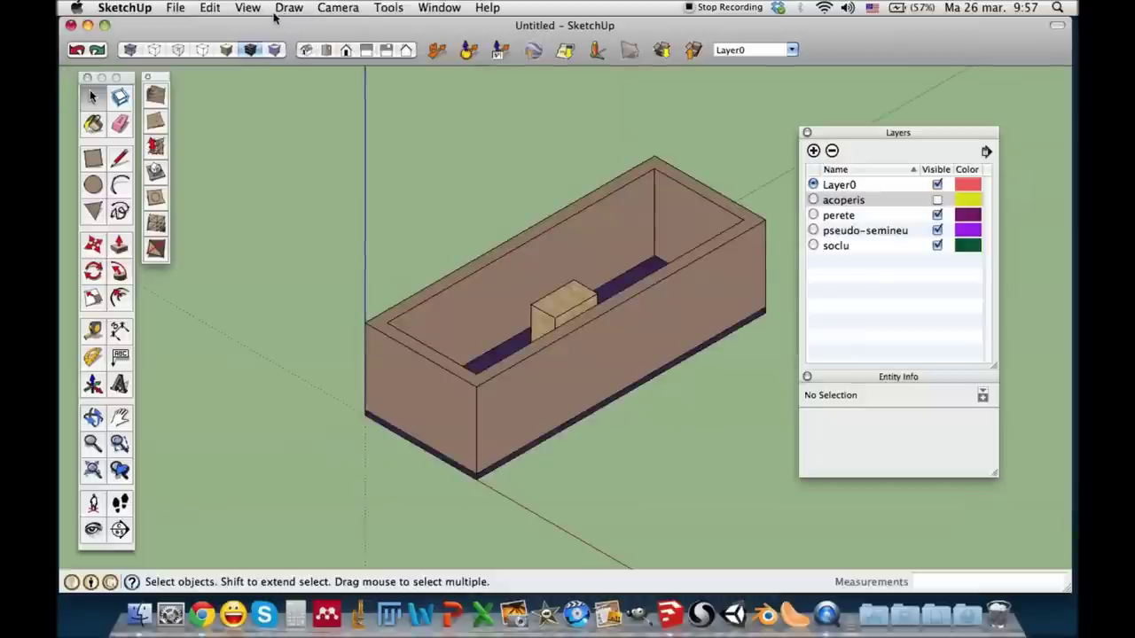
Step: Return the camera to Perspective and turn the acoperis roof layer back on
{"action": "left_click", "coordinate": [293, 9]}
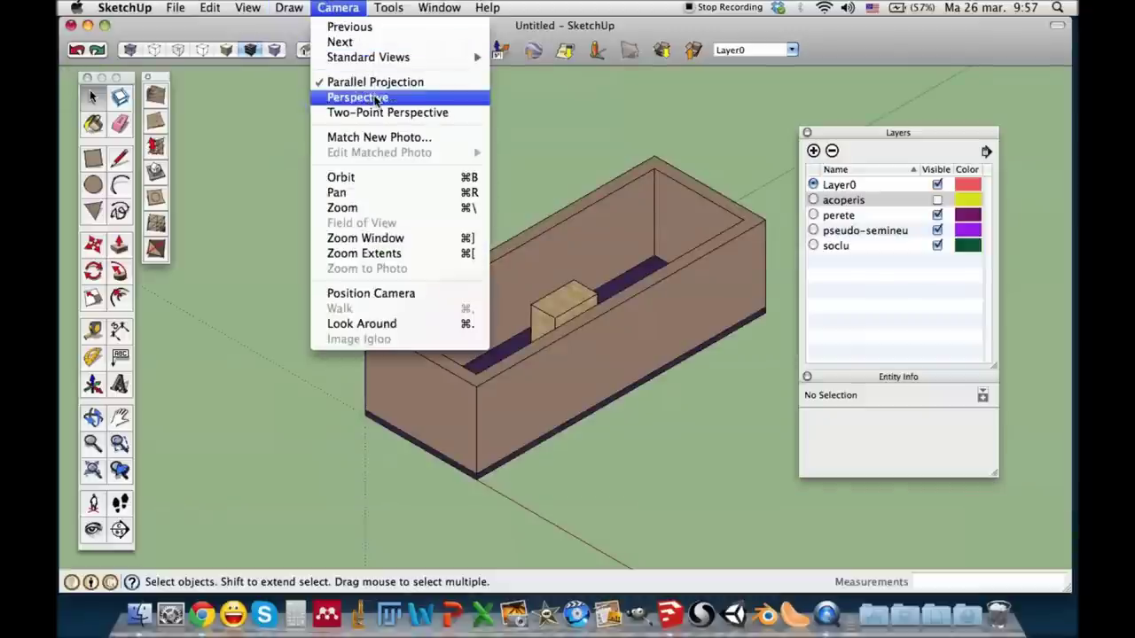
{"action": "mouse_move", "coordinate": [338, 8]}
{"action": "left_click", "coordinate": [372, 96]}
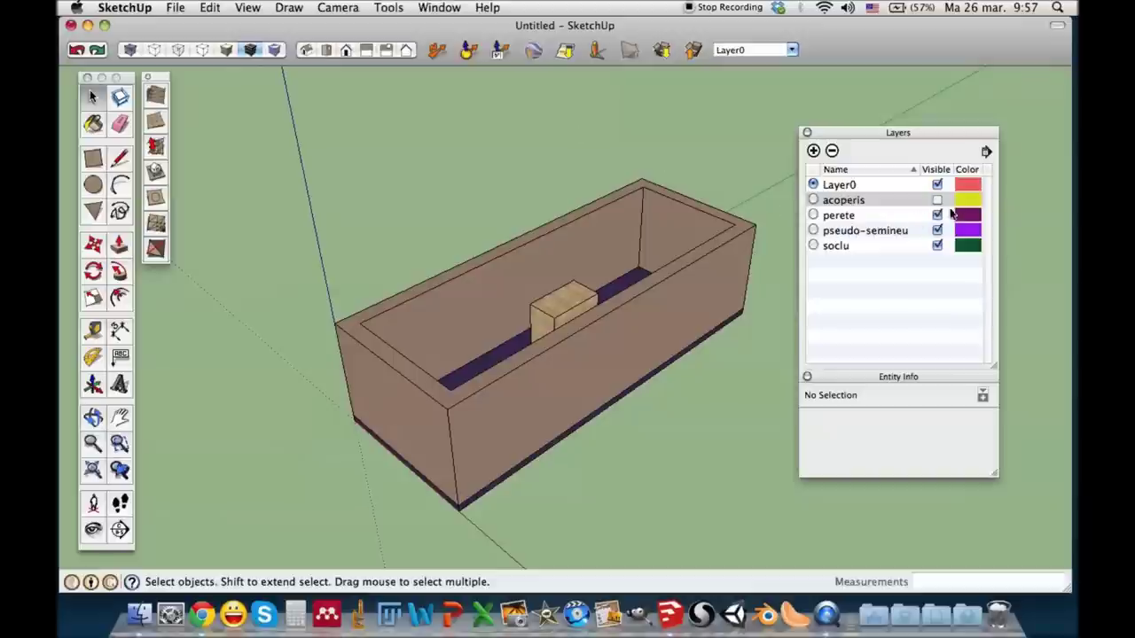
{"action": "left_click", "coordinate": [937, 201]}
{"action": "mouse_move", "coordinate": [540, 448]}
{"action": "middle_mouse_down"}
{"action": "mouse_move", "coordinate": [500, 330]}
{"action": "mouse_move", "coordinate": [640, 367]}
{"action": "middle_mouse_up"}
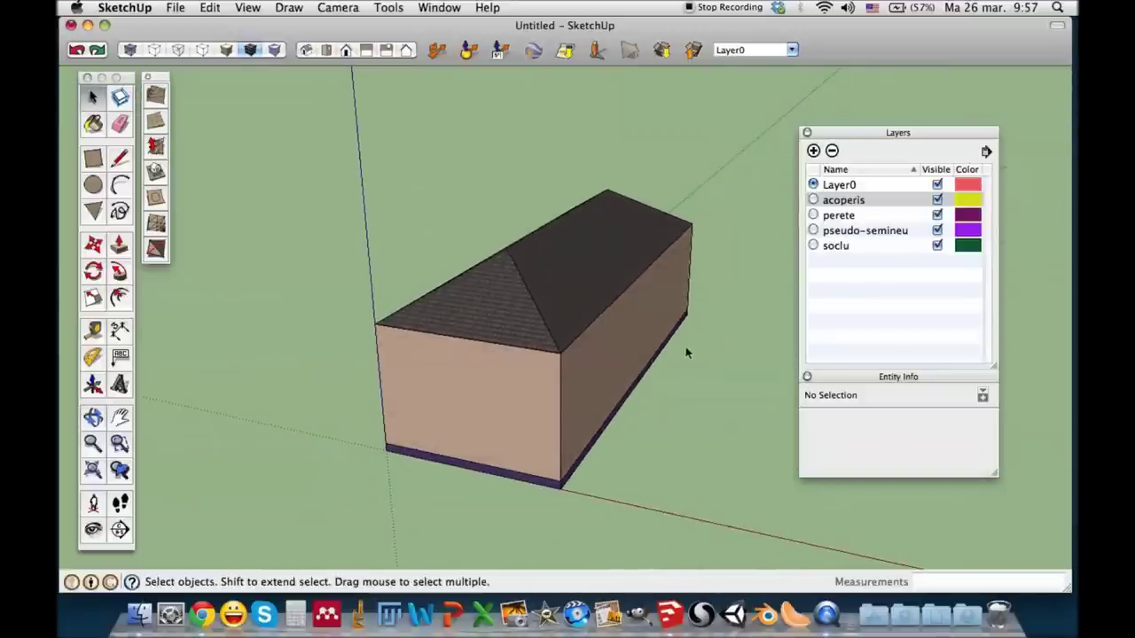
{"action": "left_click", "coordinate": [792, 50]}
{"action": "left_click", "coordinate": [825, 50]}
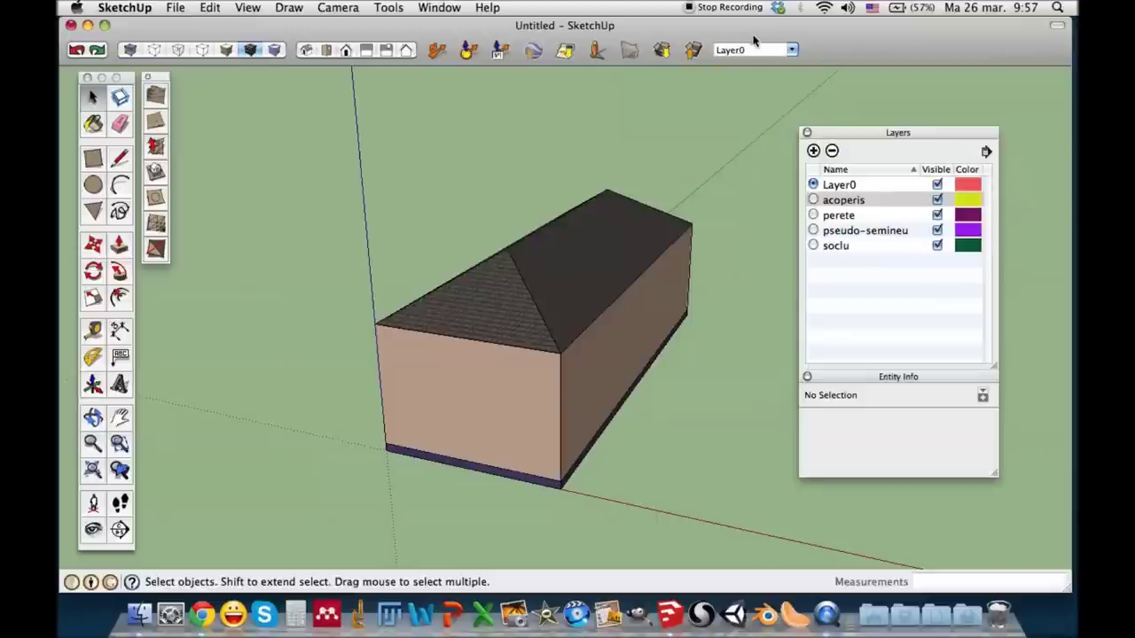
{"action": "left_click", "coordinate": [245, 9]}
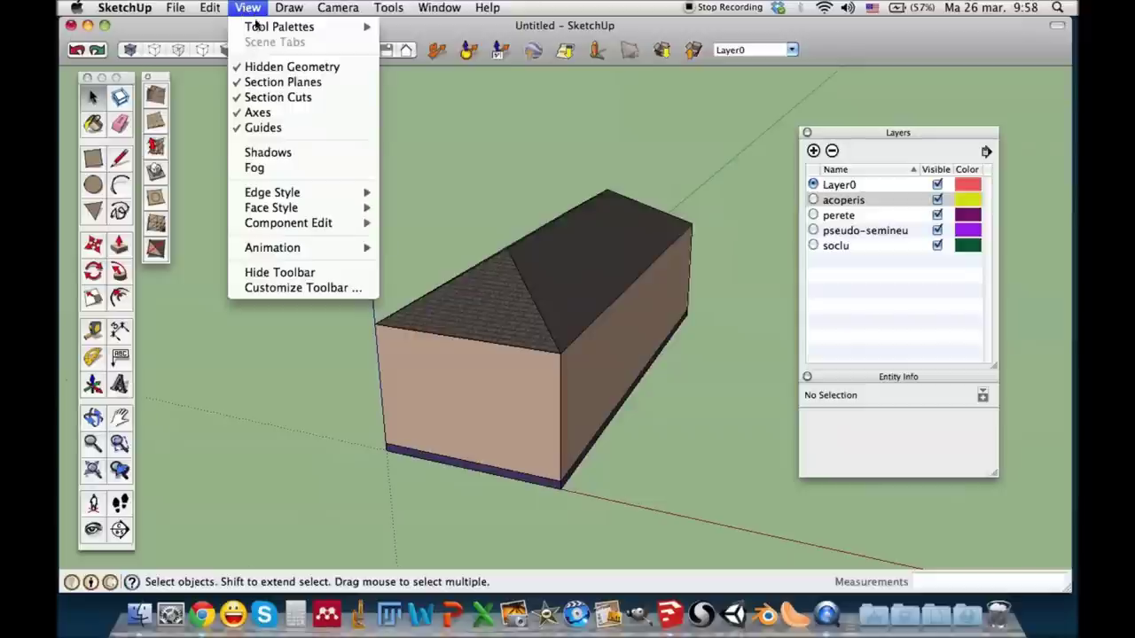
{"action": "mouse_move", "coordinate": [279, 26]}
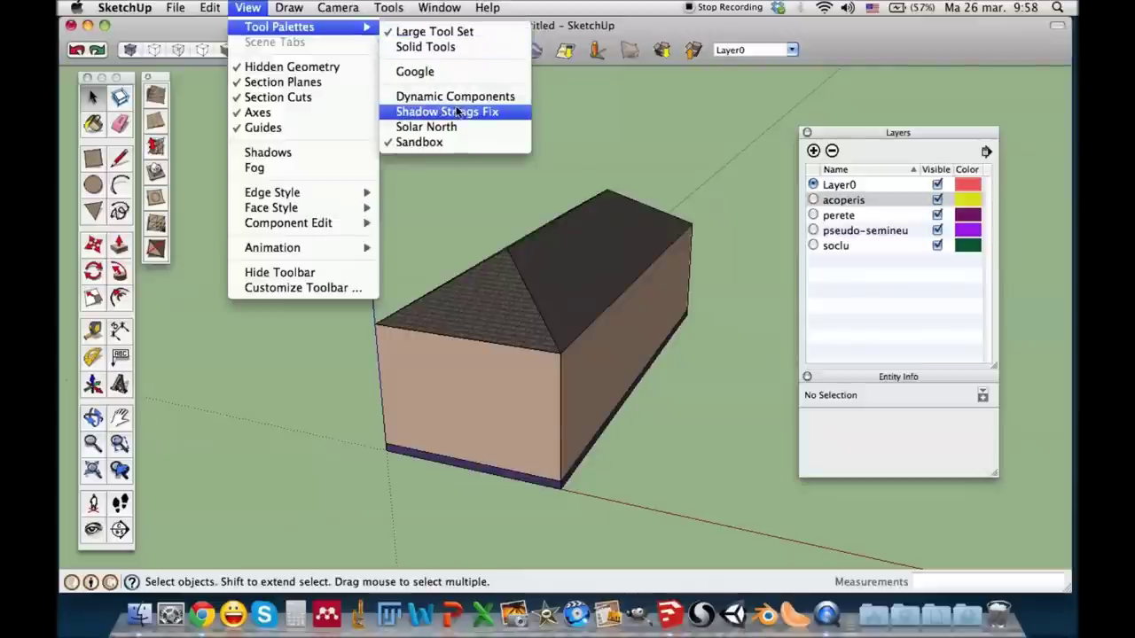
Step: Check in Entity Info that the roof group sits on the acoperis layer, leaving it unchanged
{"action": "left_click", "coordinate": [638, 125]}
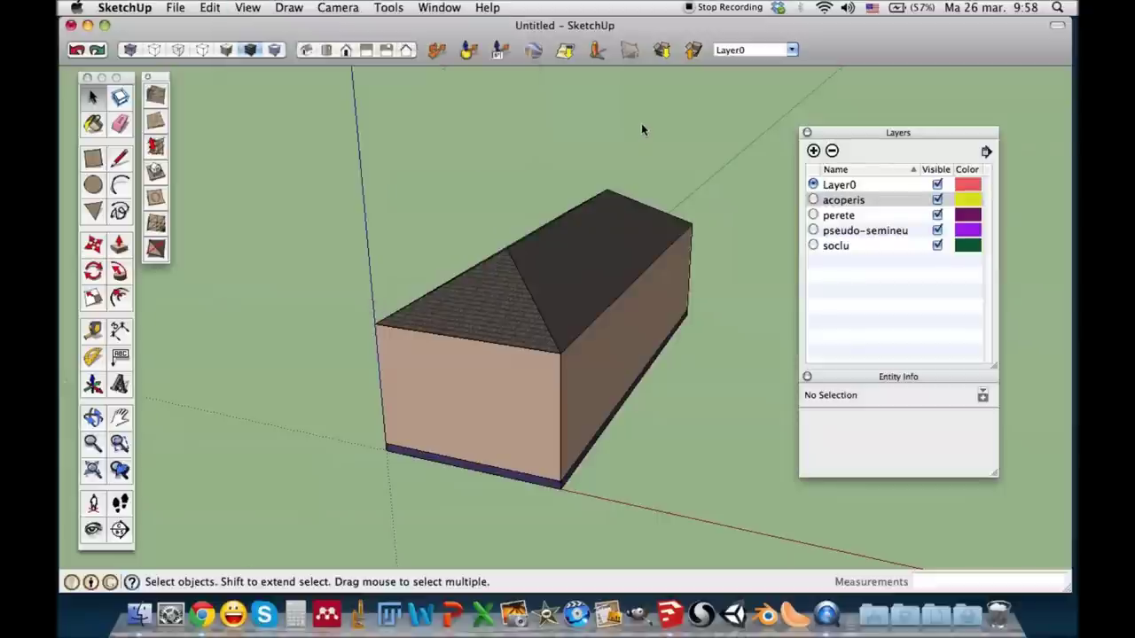
{"action": "left_click", "coordinate": [792, 50]}
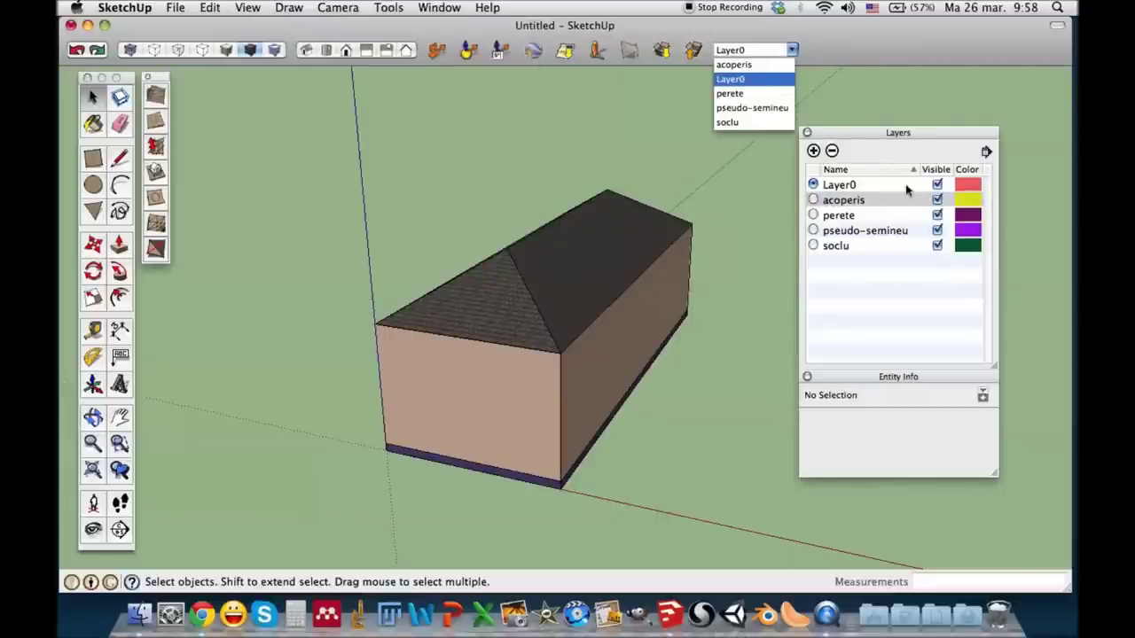
{"action": "left_click", "coordinate": [699, 170]}
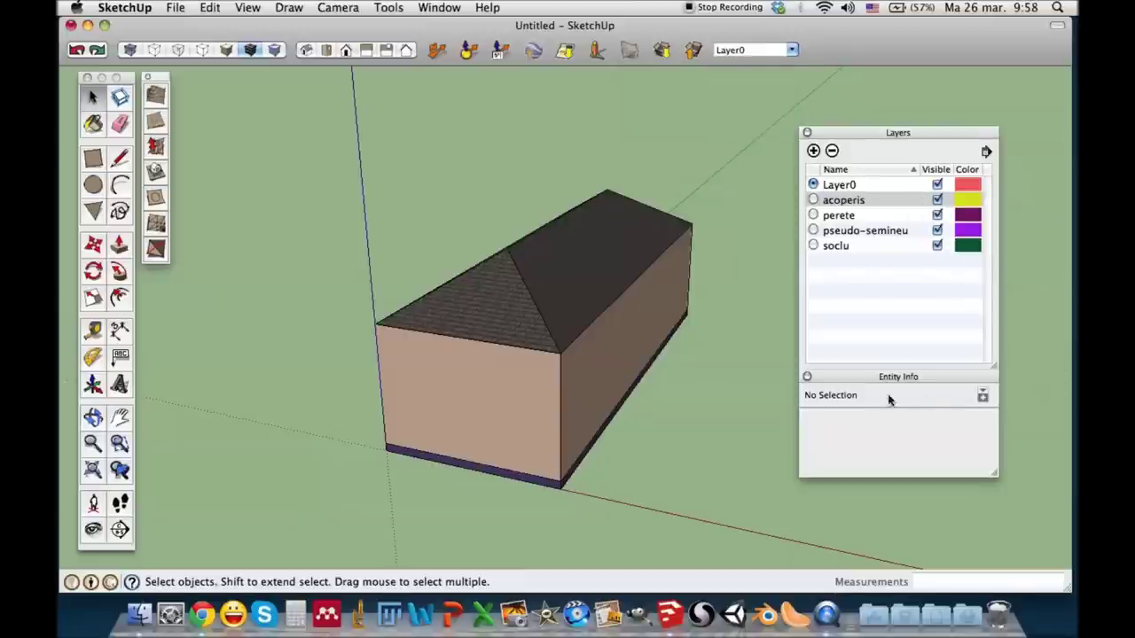
{"action": "left_click", "coordinate": [912, 379]}
{"action": "left_click", "coordinate": [912, 377]}
{"action": "left_click", "coordinate": [422, 330]}
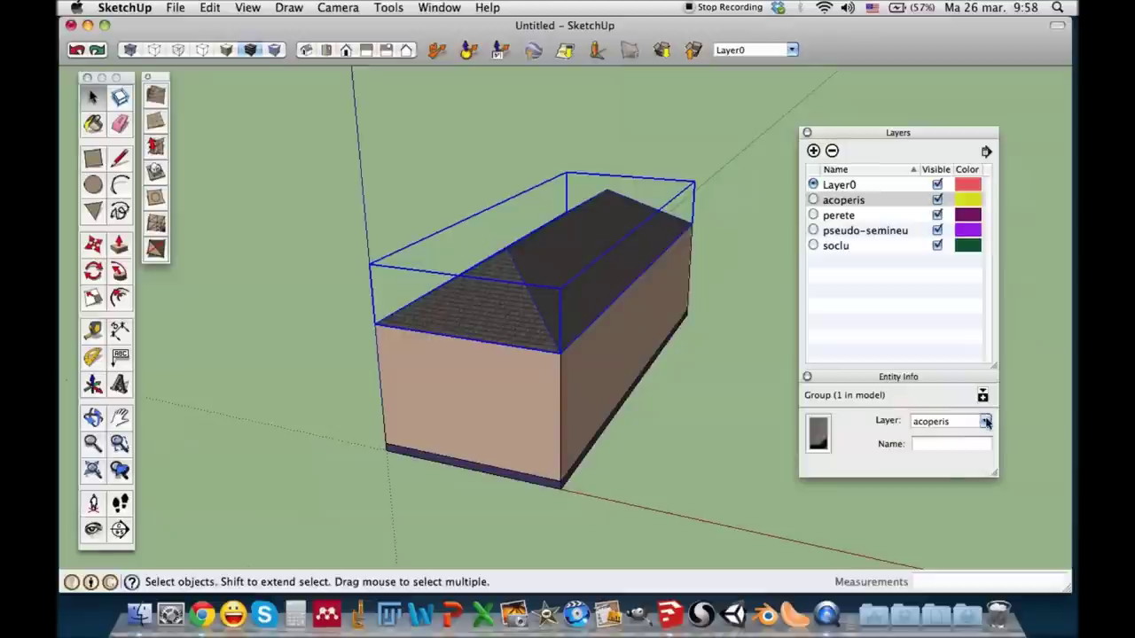
{"action": "left_click", "coordinate": [984, 422]}
{"action": "left_click", "coordinate": [1015, 390]}
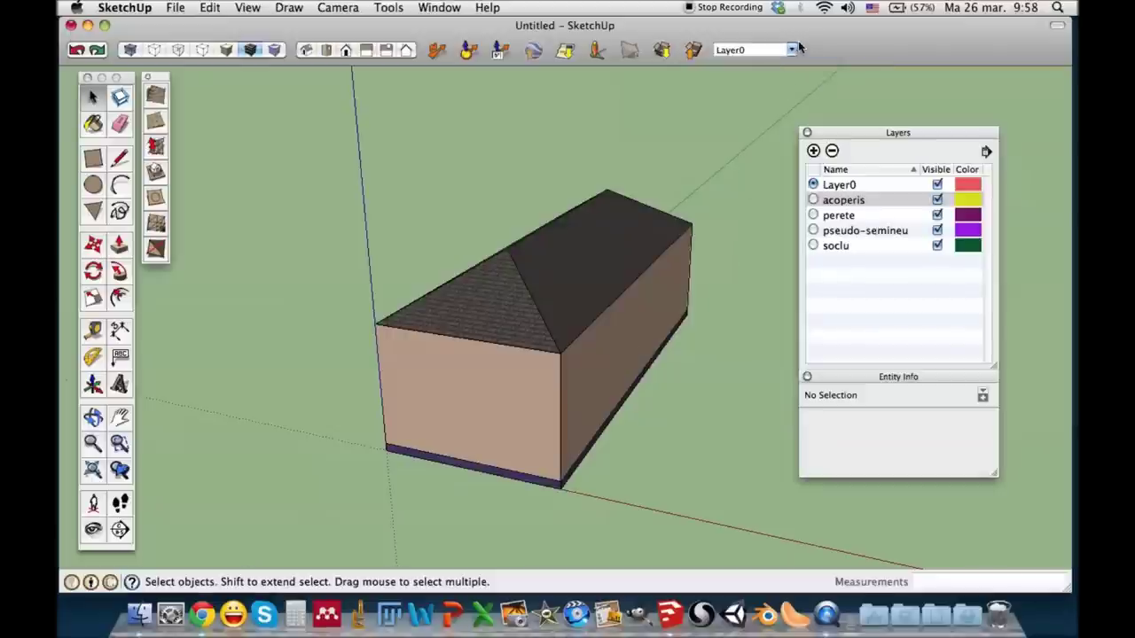
Step: Make perete the current layer and open the walls group for editing
{"action": "left_click", "coordinate": [793, 50]}
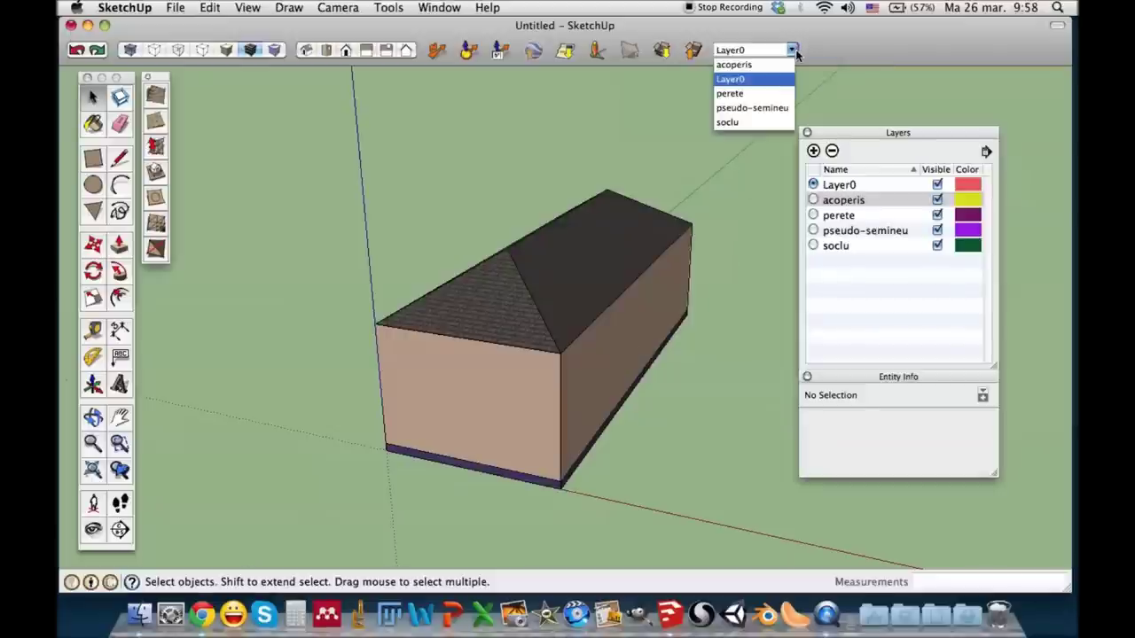
{"action": "left_click", "coordinate": [758, 93]}
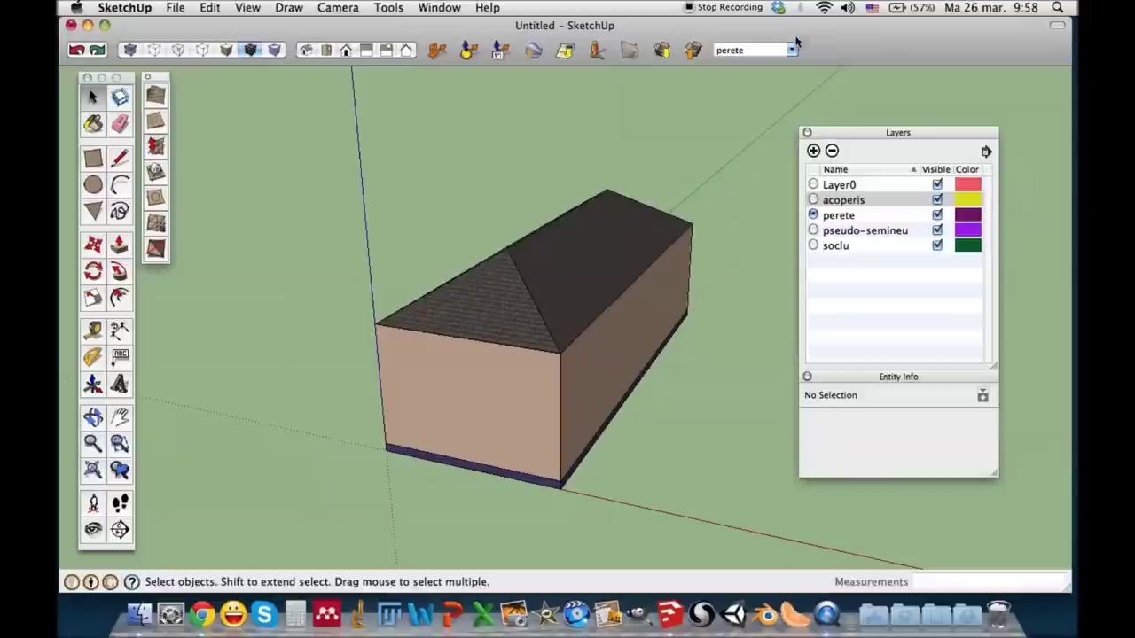
{"action": "left_click", "coordinate": [614, 375]}
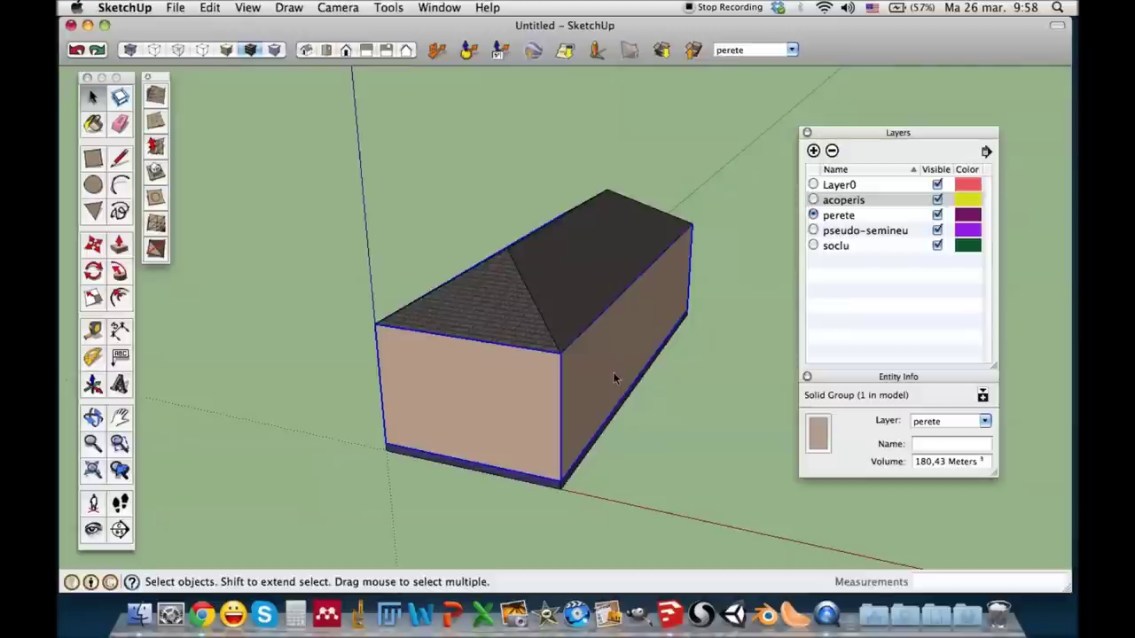
{"action": "double_click", "coordinate": [613, 374]}
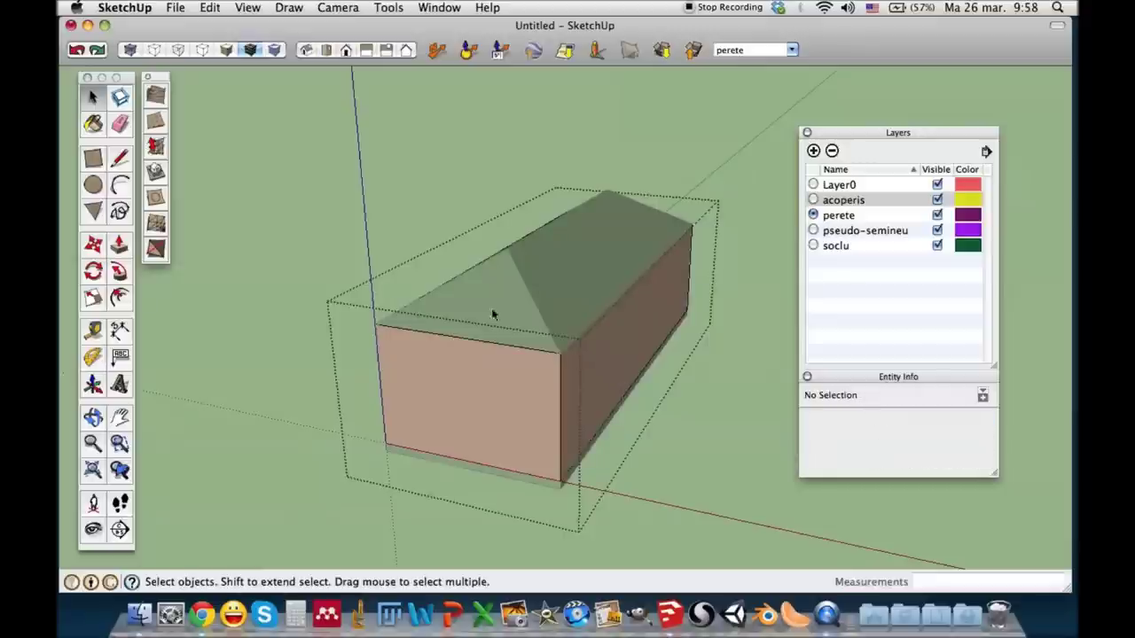
Step: Draw a 2.81 m by 1.23 m window rectangle on the front wall and push it 0.72 m in
{"action": "left_click", "coordinate": [93, 158]}
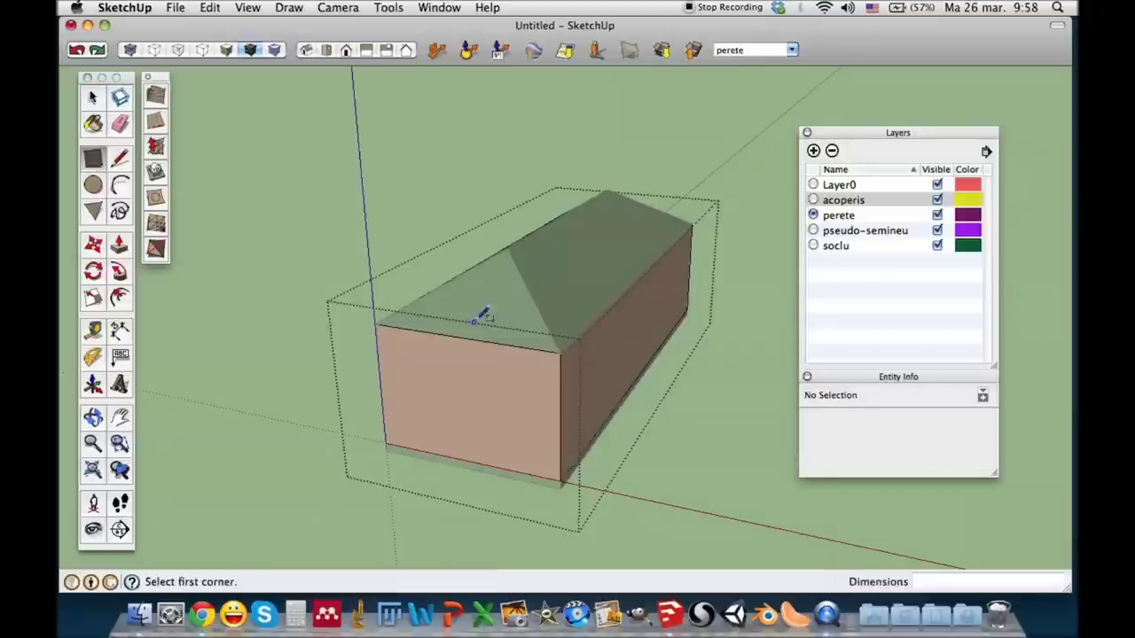
{"action": "left_click", "coordinate": [426, 364]}
{"action": "left_click", "coordinate": [494, 400]}
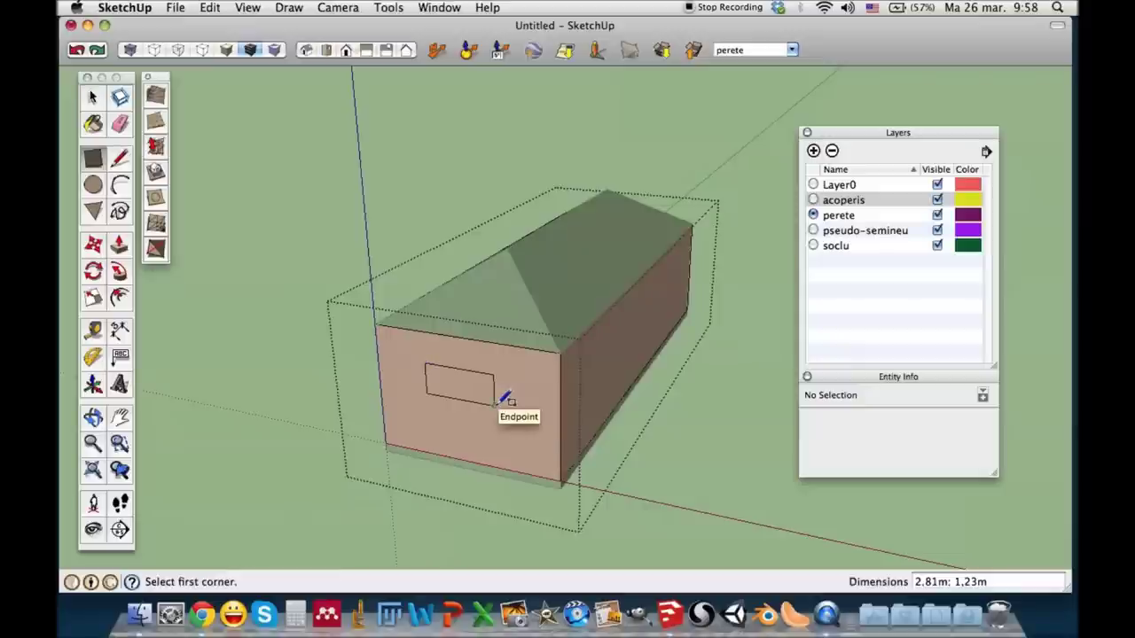
{"action": "key", "text": "p"}
{"action": "left_click", "coordinate": [457, 392]}
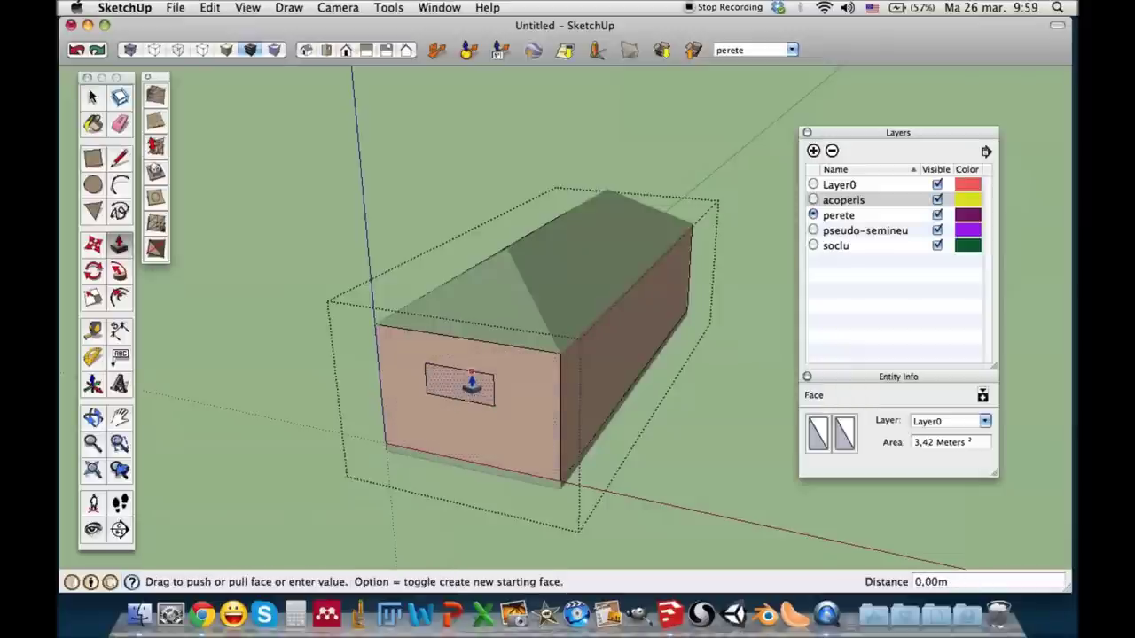
{"action": "scroll", "coordinate": [470, 392], "scroll_direction": "up", "scroll_amount": 2}
{"action": "scroll", "coordinate": [467, 396], "scroll_direction": "up", "scroll_amount": 4}
{"action": "scroll", "coordinate": [486, 337], "scroll_direction": "up", "scroll_amount": 1}
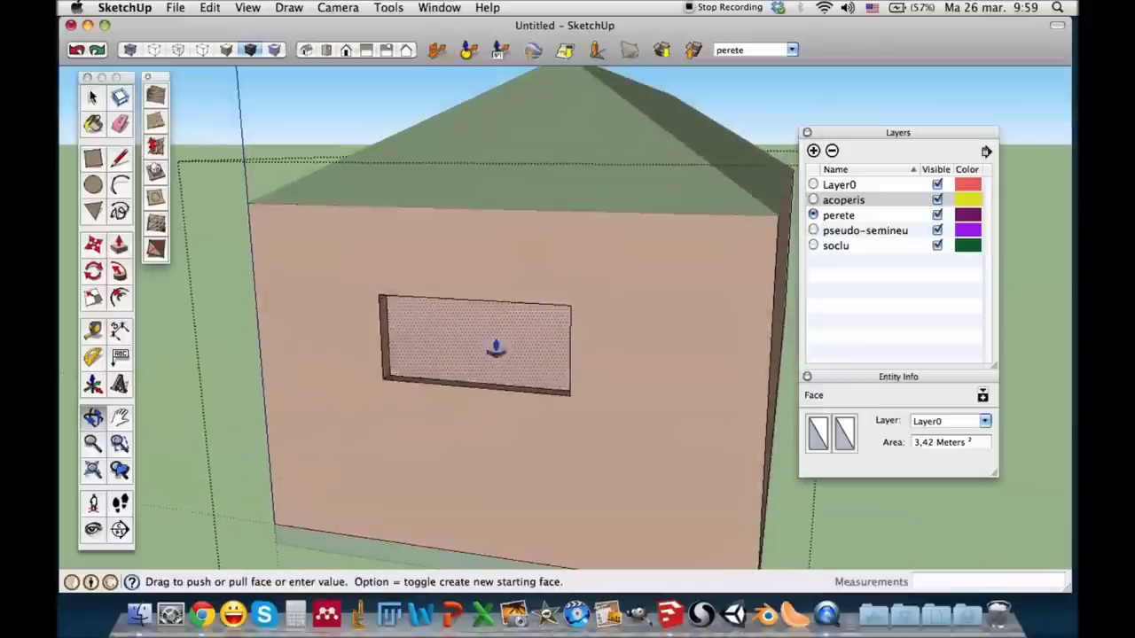
{"action": "left_click", "coordinate": [519, 330]}
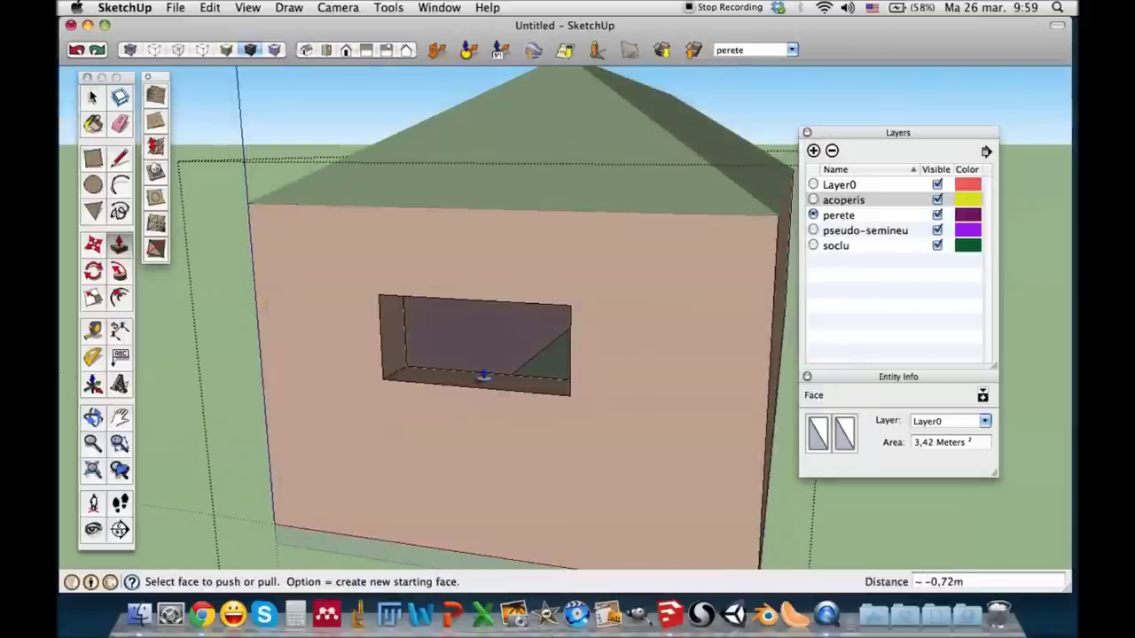
{"action": "middle_click_drag", "start_coordinate": [483, 375], "coordinate": [603, 346]}
{"action": "scroll", "coordinate": [459, 373], "scroll_direction": "down", "scroll_amount": 3}
{"action": "scroll", "coordinate": [464, 375], "scroll_direction": "down", "scroll_amount": 2}
{"action": "scroll", "coordinate": [628, 375], "scroll_direction": "down", "scroll_amount": 2}
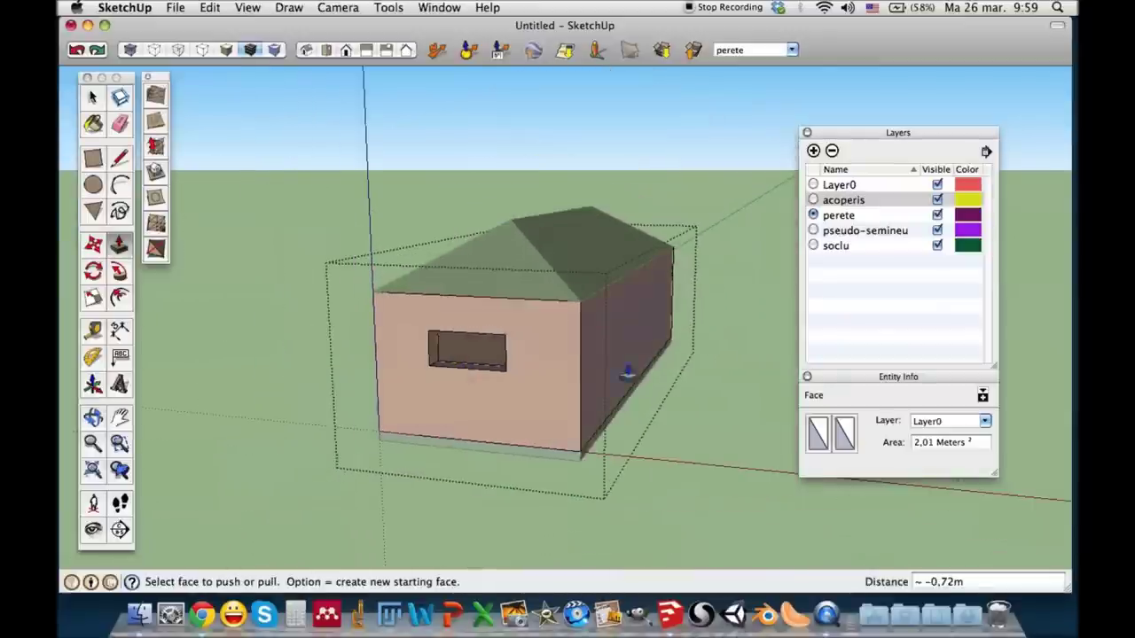
Step: Exit the walls group, then select it and reopen it for editing
{"action": "key", "text": "space"}
{"action": "left_click", "coordinate": [710, 429]}
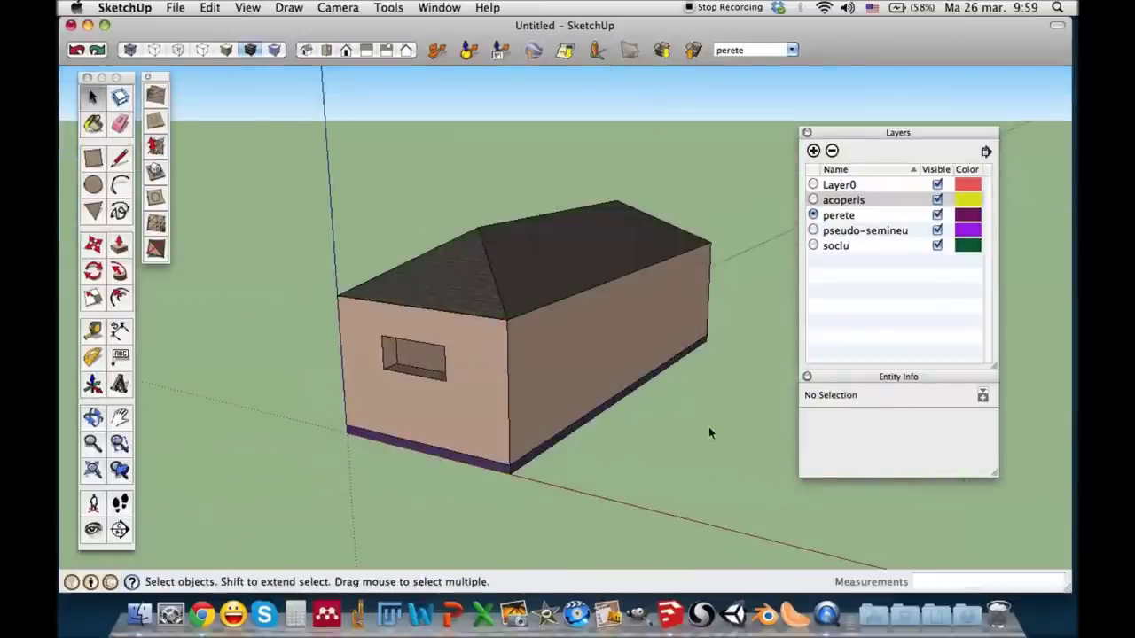
{"action": "scroll", "coordinate": [444, 379], "scroll_direction": "up", "scroll_amount": 3}
{"action": "scroll", "coordinate": [519, 401], "scroll_direction": "down", "scroll_amount": 1}
{"action": "scroll", "coordinate": [538, 414], "scroll_direction": "down", "scroll_amount": 1}
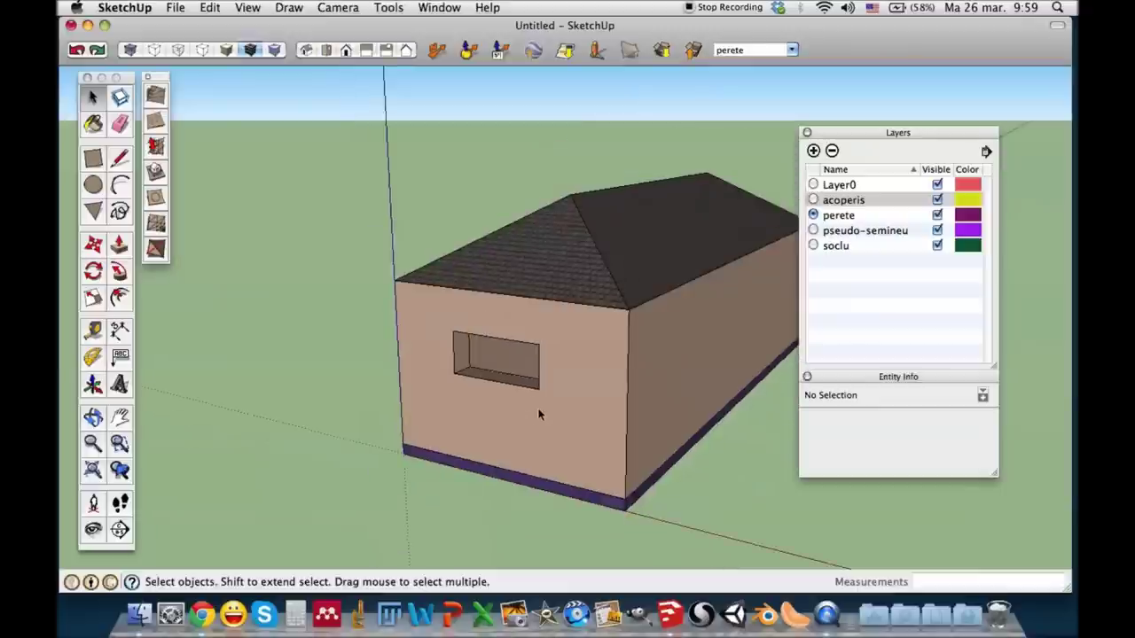
{"action": "left_click", "coordinate": [585, 392]}
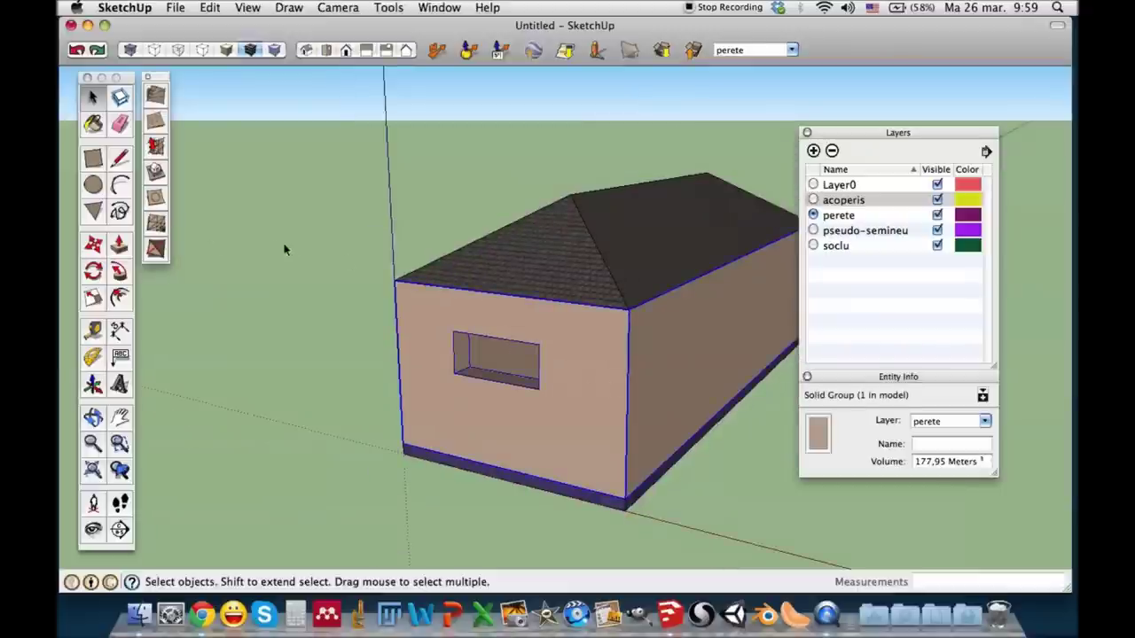
{"action": "double_click", "coordinate": [640, 379]}
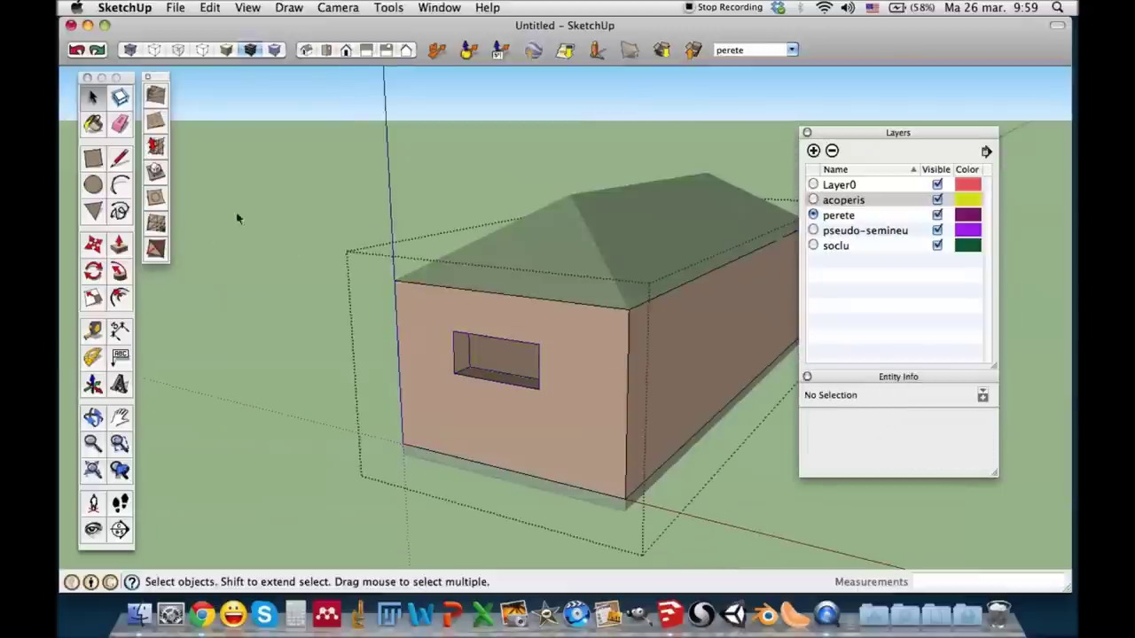
Step: Draw a small rectangle beside the window and push it out 0,44m as a wall box
{"action": "left_click", "coordinate": [93, 157]}
{"action": "key", "text": "space"}
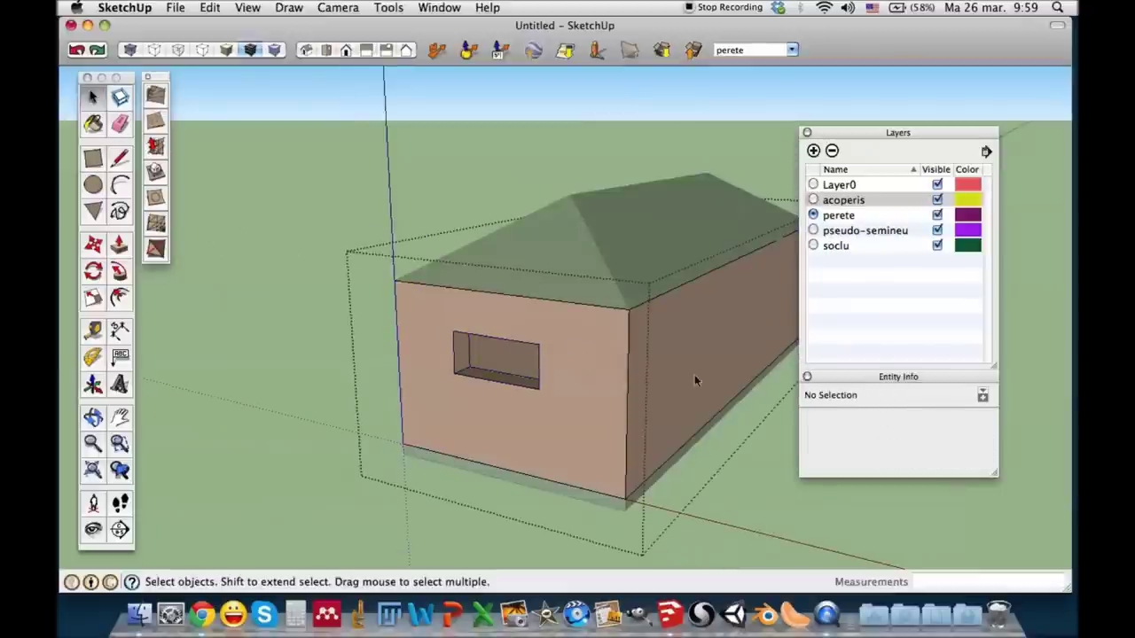
{"action": "left_click", "coordinate": [769, 464]}
{"action": "left_click", "coordinate": [93, 158]}
{"action": "left_click", "coordinate": [569, 351]}
{"action": "left_click", "coordinate": [602, 386]}
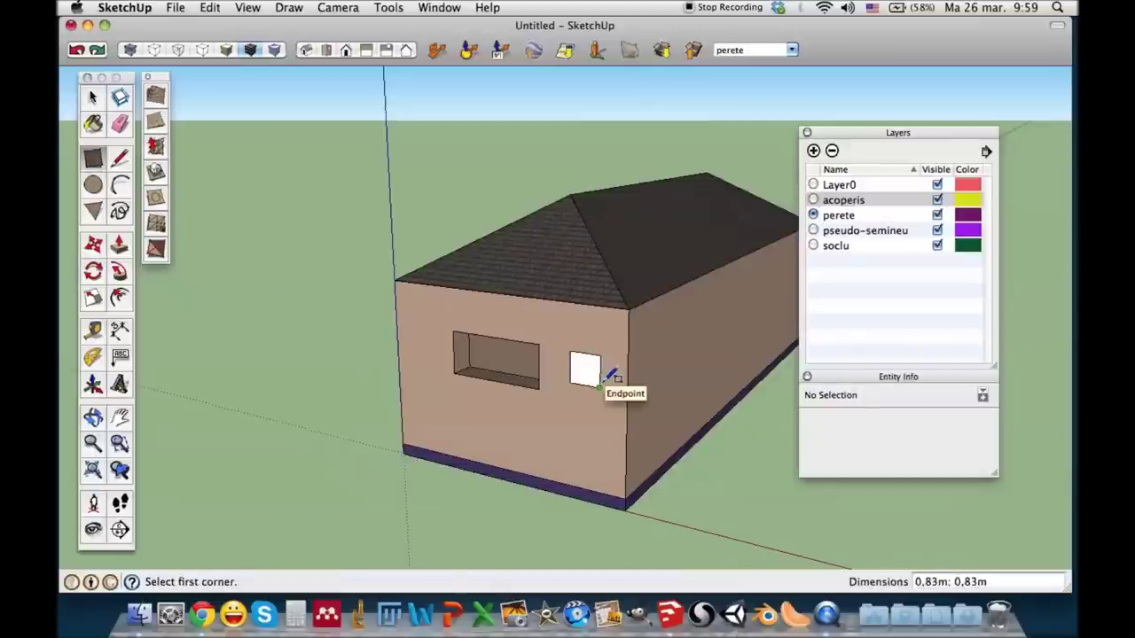
{"action": "key", "text": "p"}
{"action": "left_click", "coordinate": [577, 379]}
{"action": "left_click", "coordinate": [640, 397]}
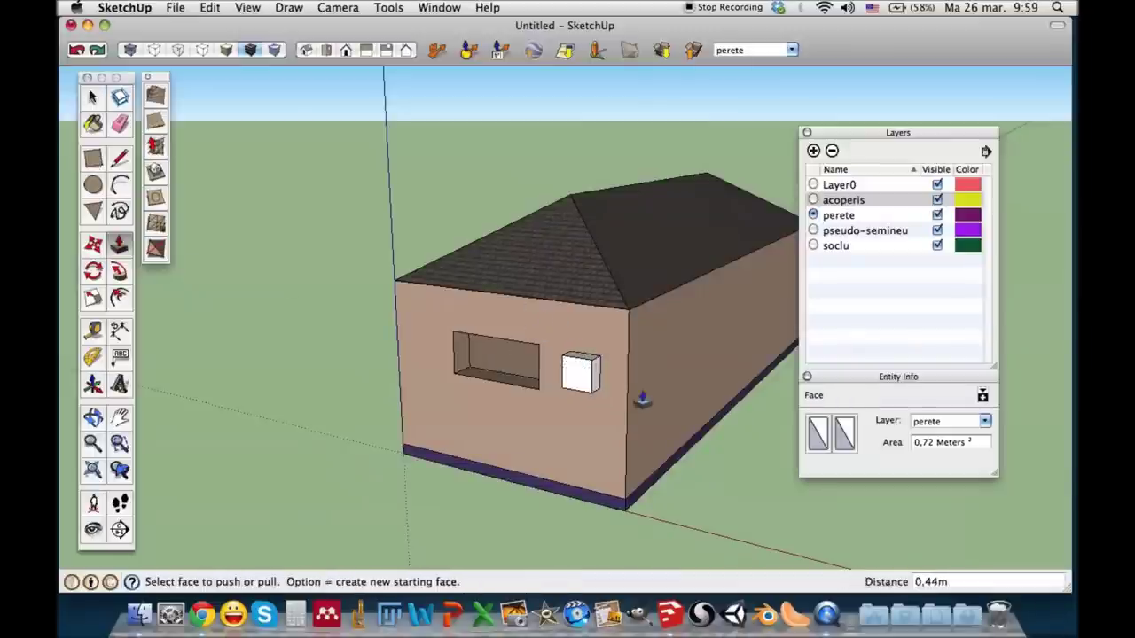
Step: Select the new box to inspect it, orbit around the house, and hide the acoperis layer
{"action": "key", "text": "space"}
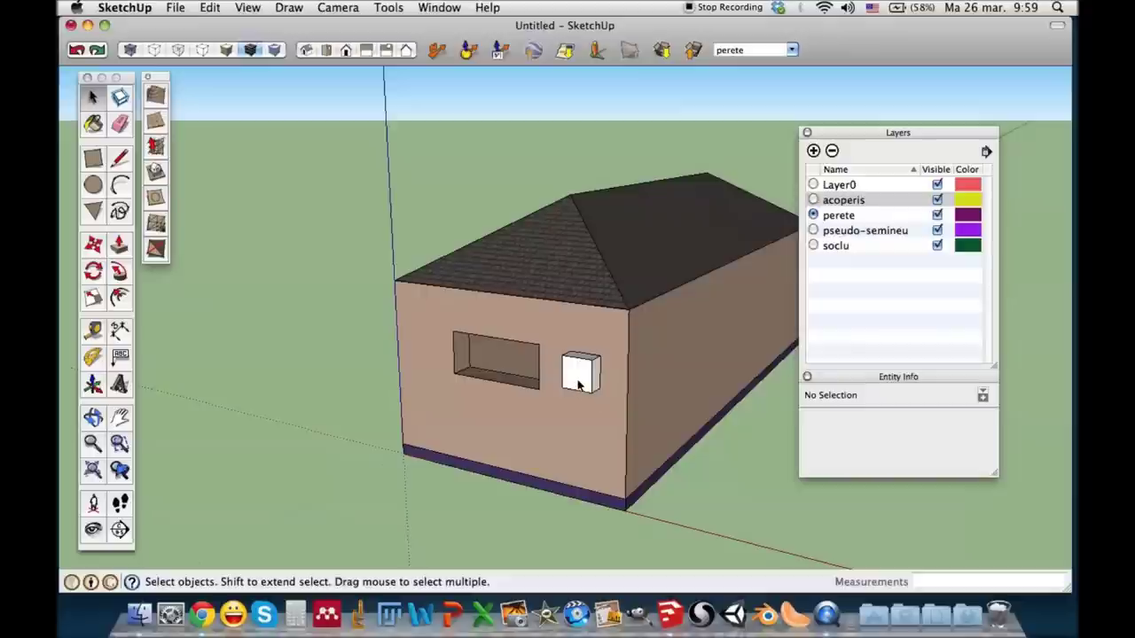
{"action": "left_click", "coordinate": [578, 383]}
{"action": "triple_click", "coordinate": [579, 383]}
{"action": "right_click", "coordinate": [578, 381]}
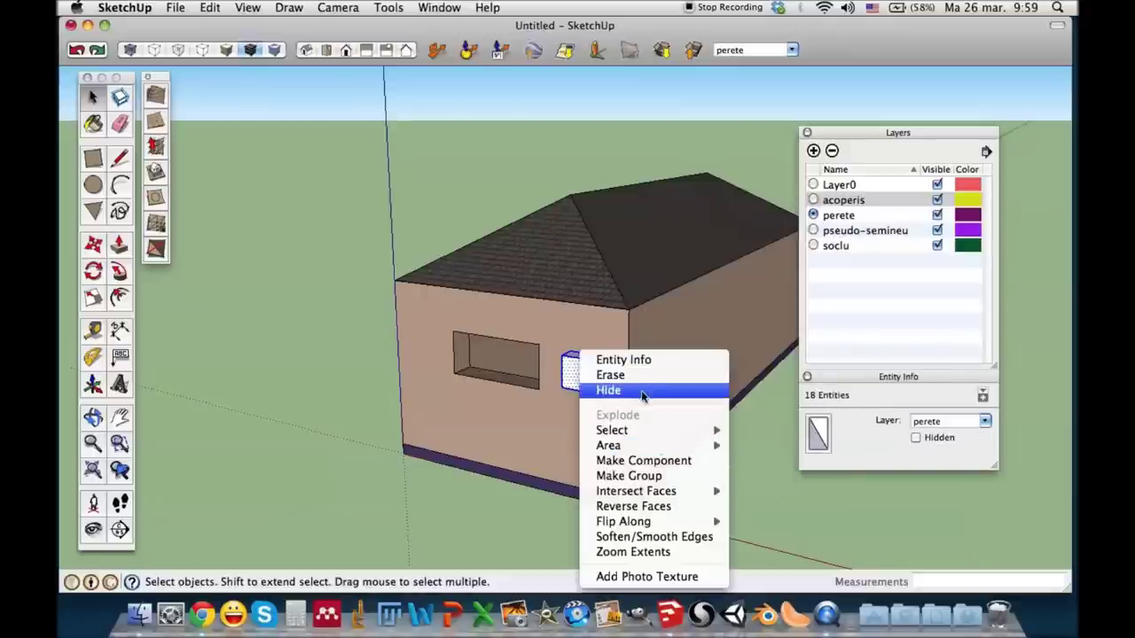
{"action": "left_click", "coordinate": [740, 506]}
{"action": "mouse_move", "coordinate": [506, 400]}
{"action": "middle_mouse_down"}
{"action": "mouse_move", "coordinate": [648, 423]}
{"action": "mouse_move", "coordinate": [539, 438]}
{"action": "mouse_move", "coordinate": [558, 405]}
{"action": "mouse_move", "coordinate": [373, 381]}
{"action": "mouse_move", "coordinate": [671, 418]}
{"action": "mouse_move", "coordinate": [480, 433]}
{"action": "mouse_move", "coordinate": [632, 440]}
{"action": "middle_mouse_up"}
{"action": "scroll", "coordinate": [564, 406], "scroll_direction": "up", "scroll_amount": 3}
{"action": "scroll", "coordinate": [546, 394], "scroll_direction": "down", "scroll_amount": 3}
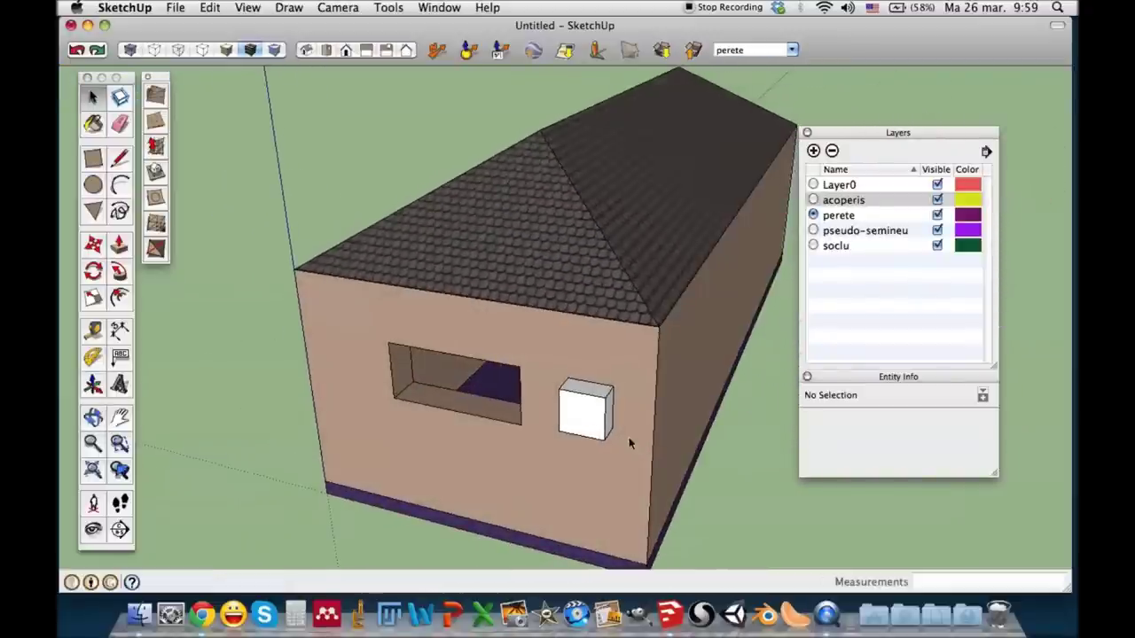
{"action": "mouse_move", "coordinate": [631, 441]}
{"action": "middle_mouse_down"}
{"action": "mouse_move", "coordinate": [464, 446]}
{"action": "mouse_move", "coordinate": [596, 467]}
{"action": "middle_mouse_up"}
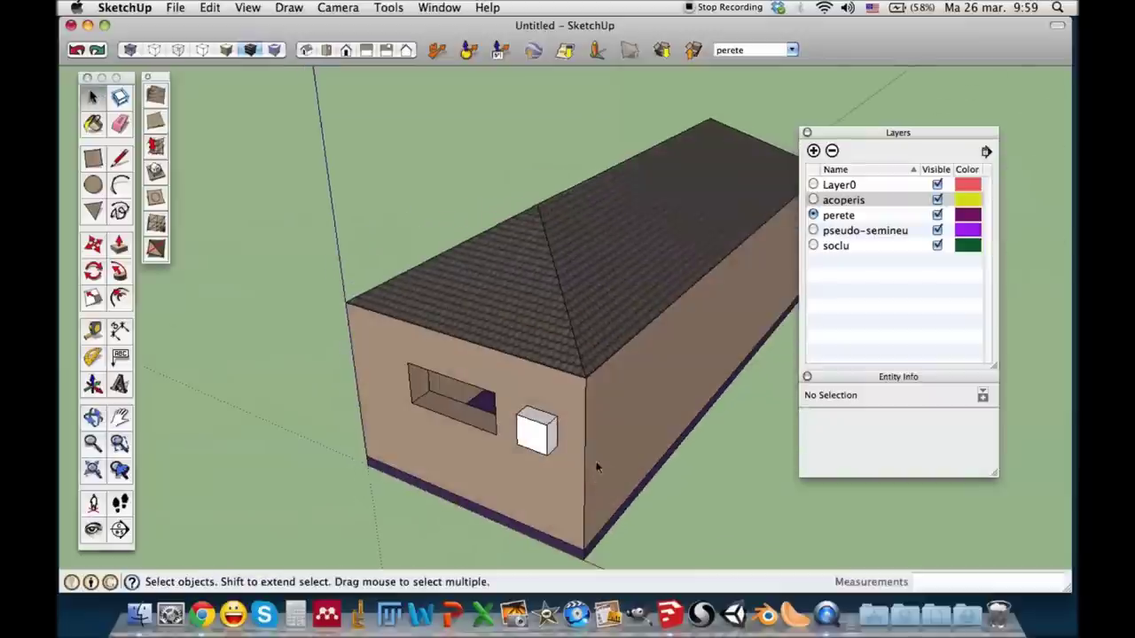
{"action": "left_click", "coordinate": [937, 199]}
Step: Hide the pseudo-semineu and soclu layers; perete cannot be hidden while it is current
{"action": "left_click", "coordinate": [937, 230]}
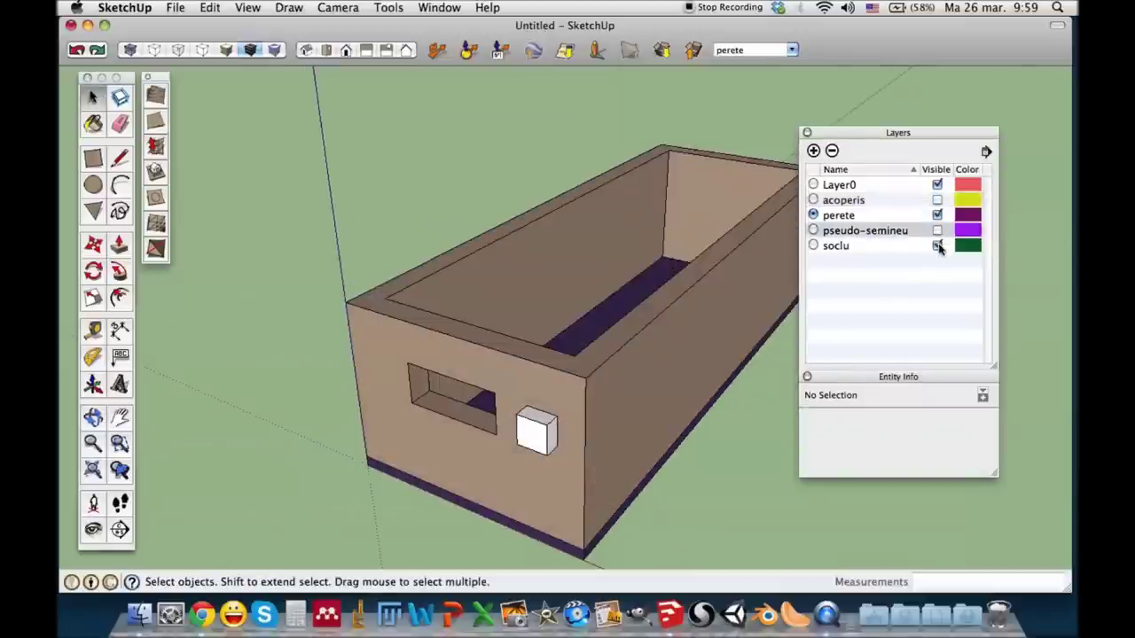
{"action": "left_click", "coordinate": [938, 245]}
{"action": "middle_click_drag", "start_coordinate": [623, 387], "coordinate": [506, 363]}
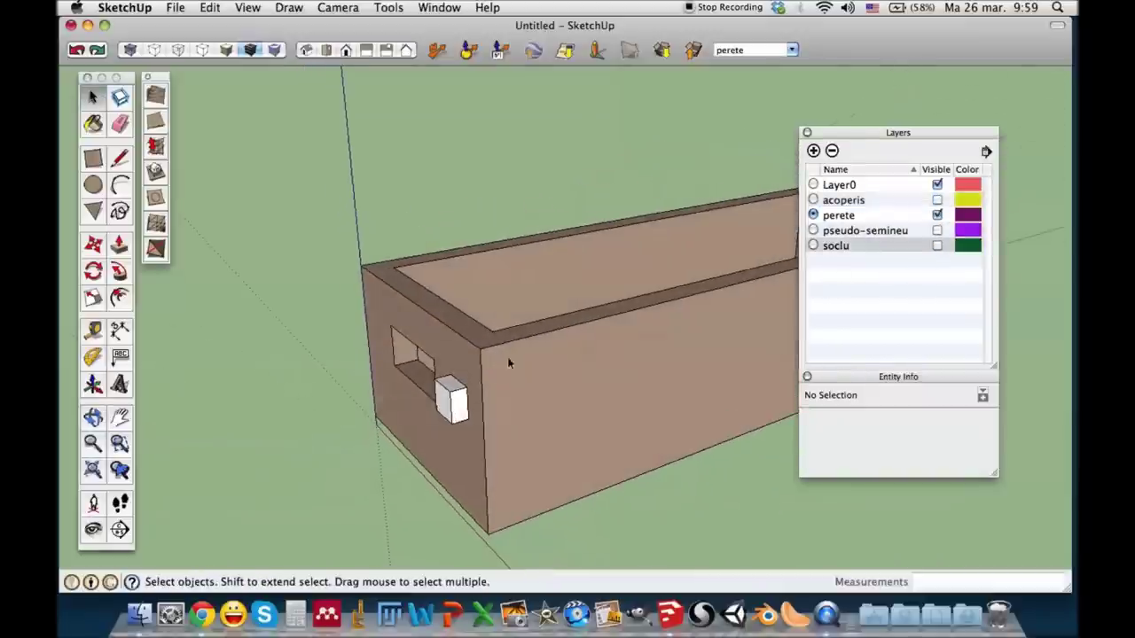
{"action": "left_click", "coordinate": [938, 214]}
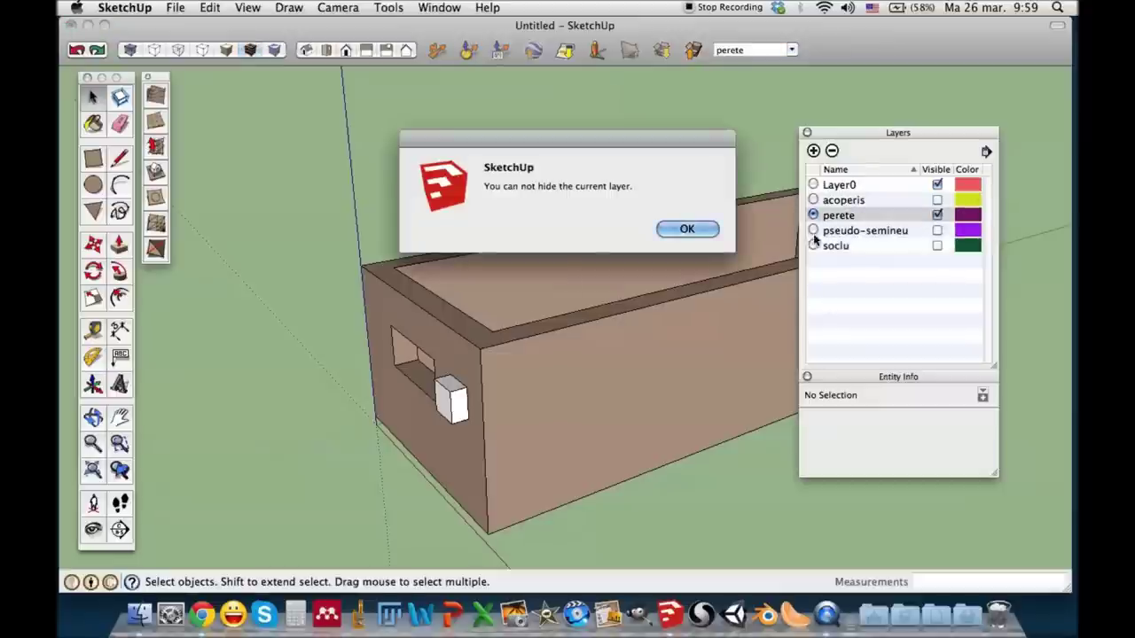
{"action": "left_click", "coordinate": [685, 231]}
Step: Show the soclu layer again and make Layer0 the current layer
{"action": "left_click", "coordinate": [937, 246]}
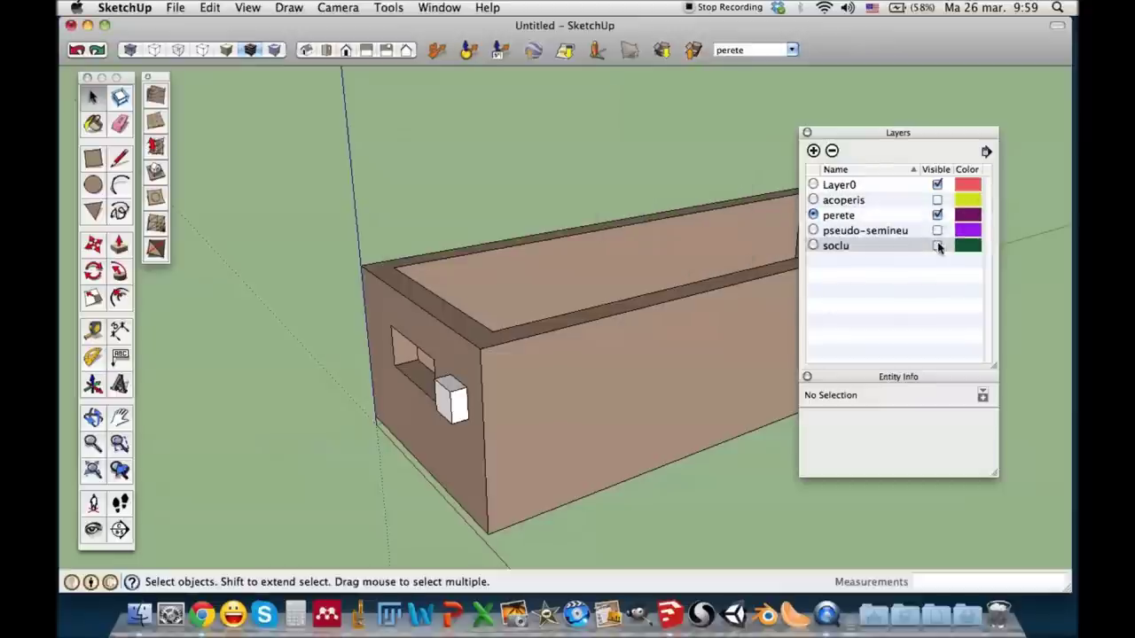
{"action": "left_click", "coordinate": [938, 215]}
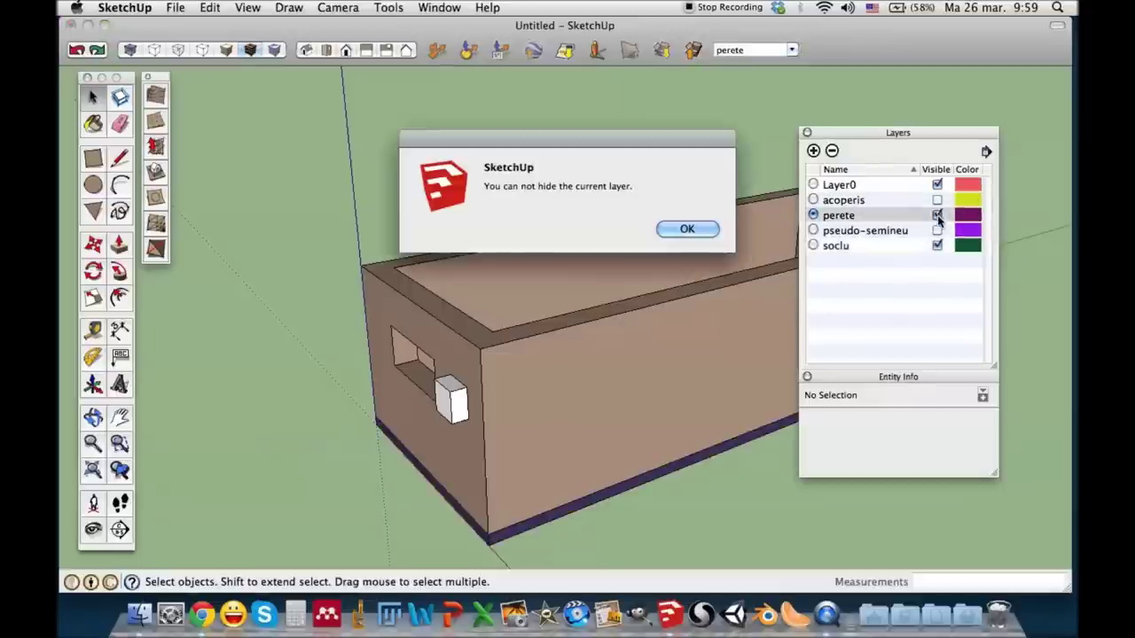
{"action": "left_click", "coordinate": [683, 228]}
{"action": "left_click", "coordinate": [813, 185]}
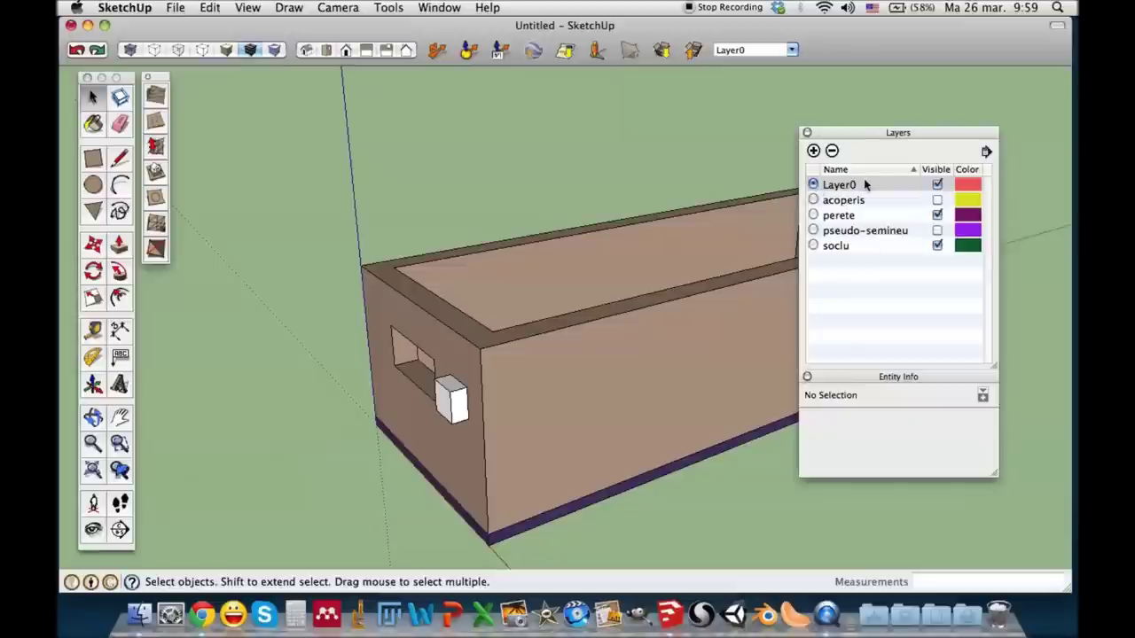
Step: Toggle the perete layer off and on, then select the small white wall box
{"action": "left_click", "coordinate": [937, 216]}
{"action": "left_click", "coordinate": [937, 216]}
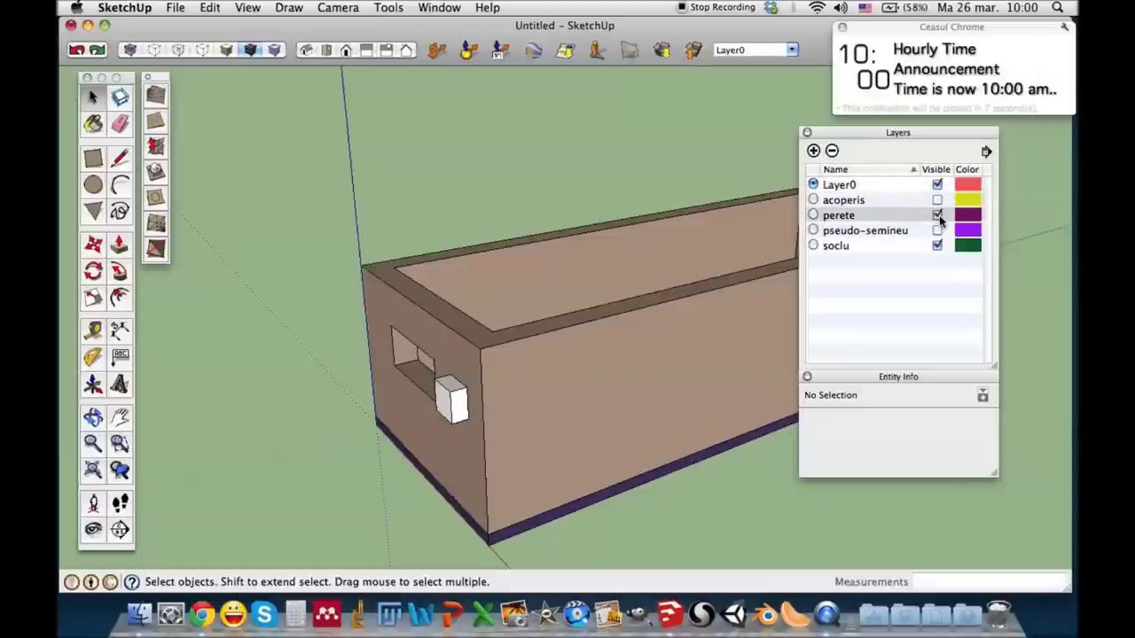
{"action": "left_click", "coordinate": [937, 215]}
{"action": "left_click", "coordinate": [937, 215]}
{"action": "middle_click_drag", "start_coordinate": [460, 406], "coordinate": [592, 365]}
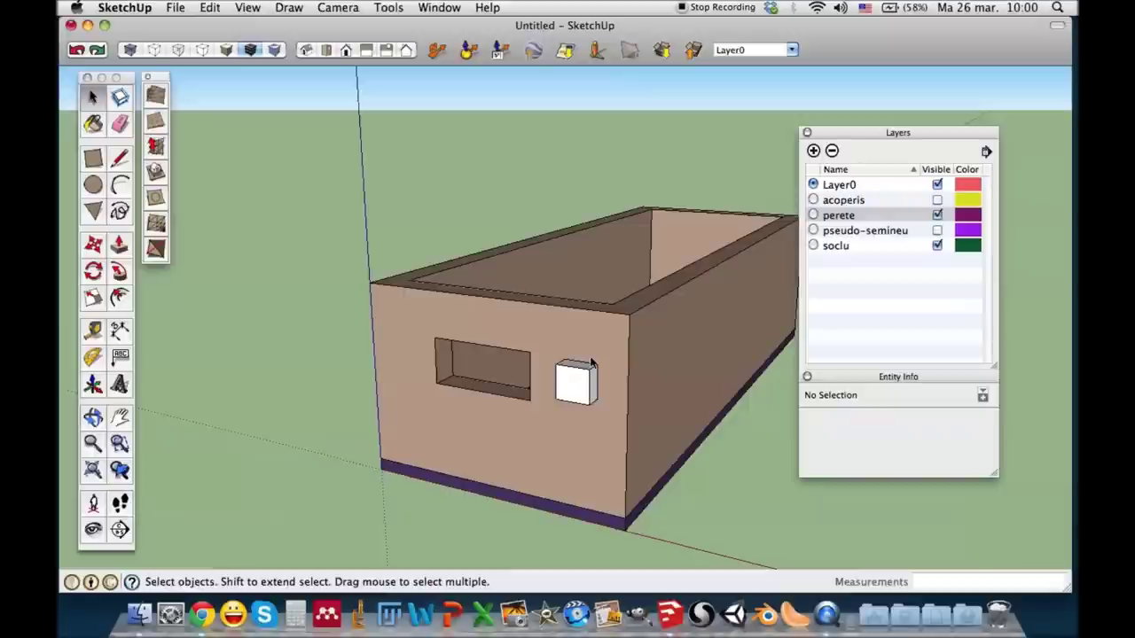
{"action": "left_click", "coordinate": [578, 382]}
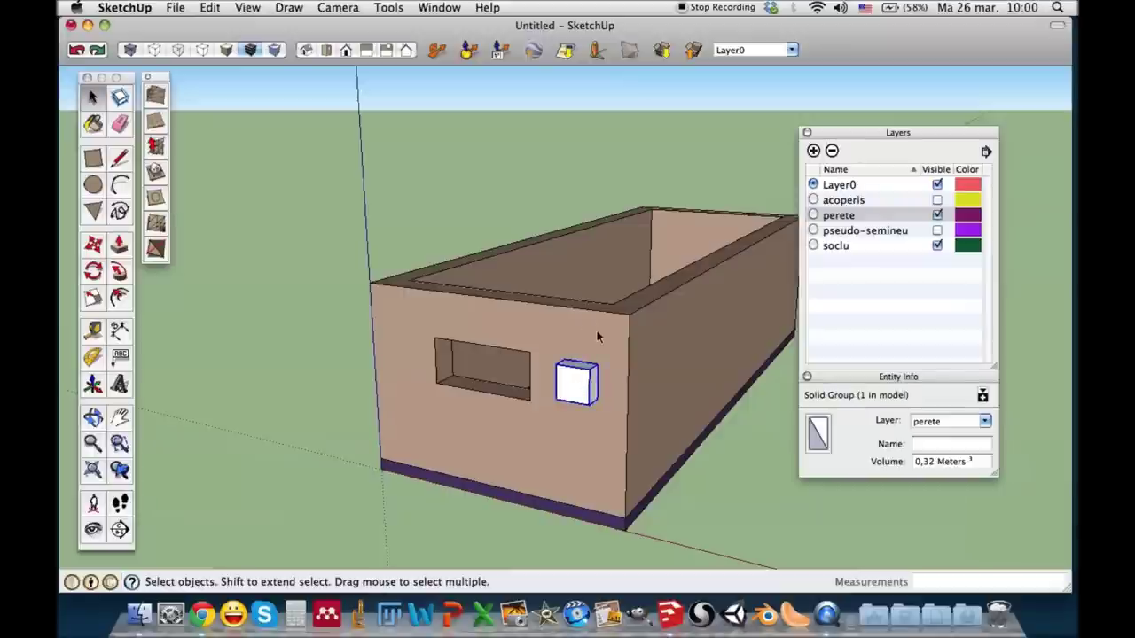
{"action": "scroll", "coordinate": [581, 379], "scroll_direction": "up", "scroll_amount": 2}
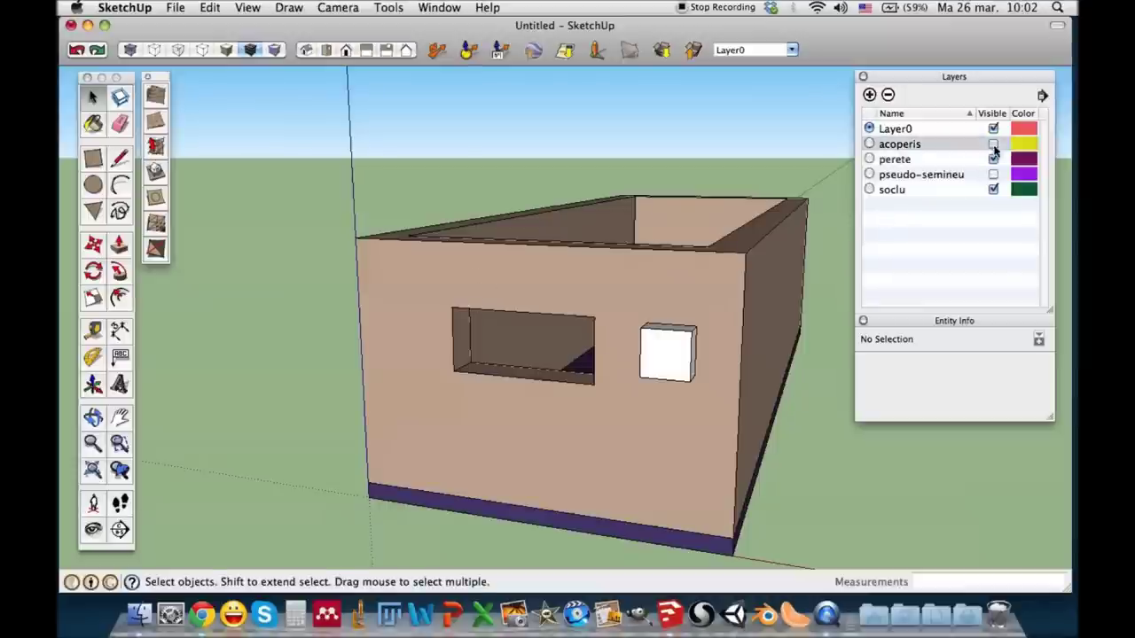
Step: Turn the acoperis and pseudo-semineu layers back on to show the complete house
{"action": "left_click", "coordinate": [993, 144]}
{"action": "left_click", "coordinate": [993, 174]}
{"action": "mouse_move", "coordinate": [760, 304]}
{"action": "middle_mouse_down"}
{"action": "mouse_move", "coordinate": [641, 322]}
{"action": "mouse_move", "coordinate": [671, 304]}
{"action": "mouse_move", "coordinate": [598, 294]}
{"action": "mouse_move", "coordinate": [641, 263]}
{"action": "mouse_move", "coordinate": [714, 275]}
{"action": "middle_mouse_up"}
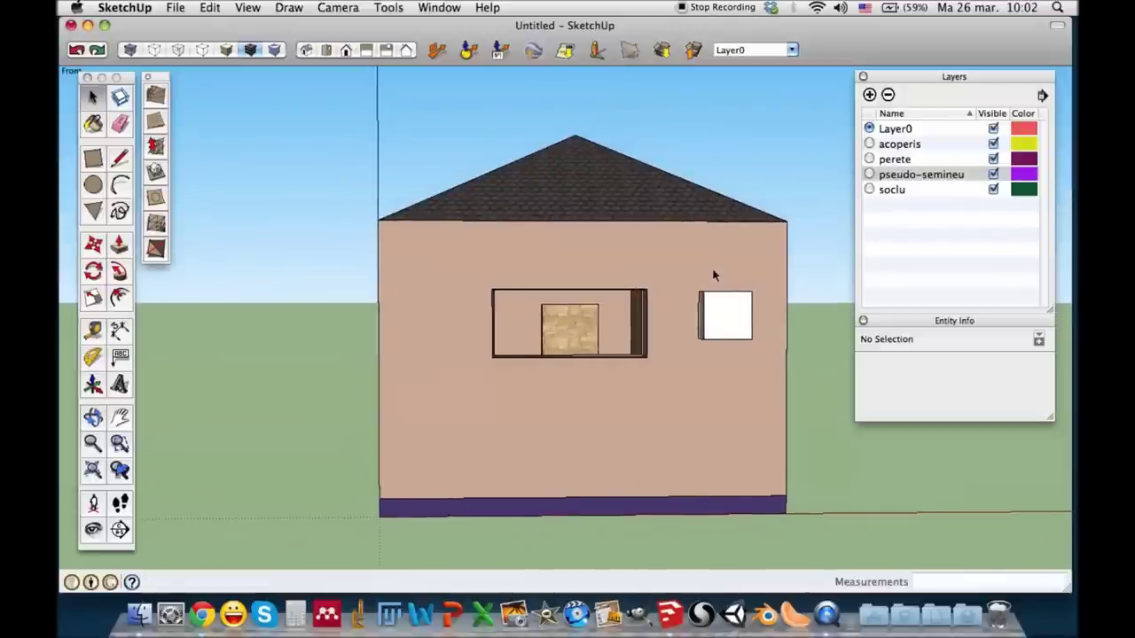